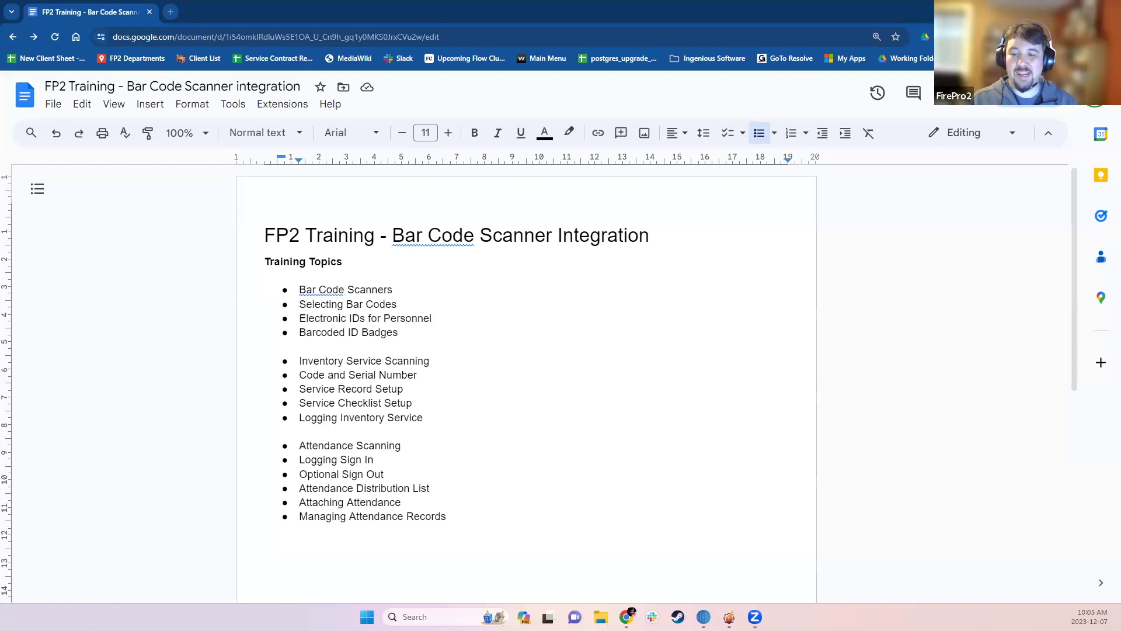
- Switch from the Google Docs scanner training outline to the FirePro2 admin Home panel
{"action": "key", "text": "alt+Tab"}
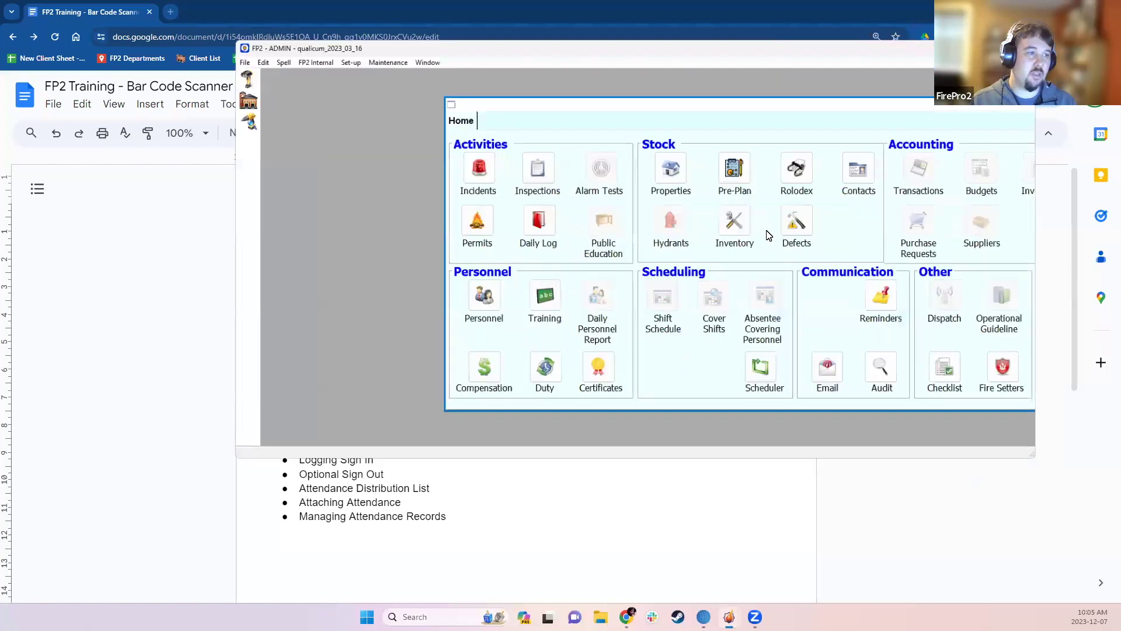
- Open pager 1365SG0935's inventory record, check its 2nd, 3rd and 4th Serial # fields, then close it
{"action": "double_click", "coordinate": [607, 222]}
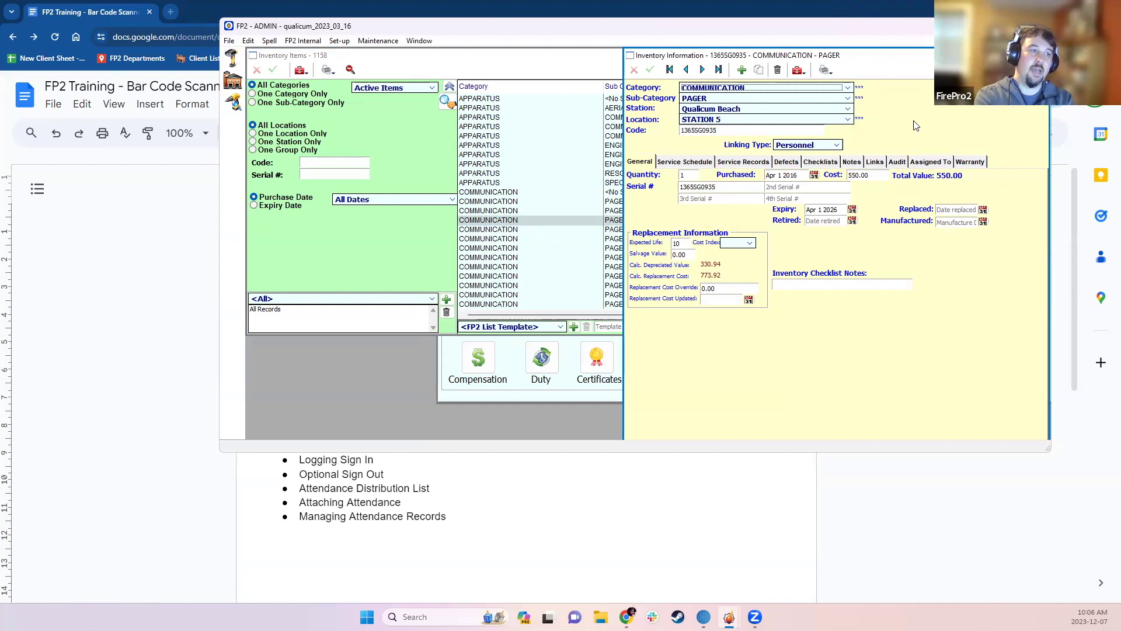
{"action": "left_click", "coordinate": [785, 188]}
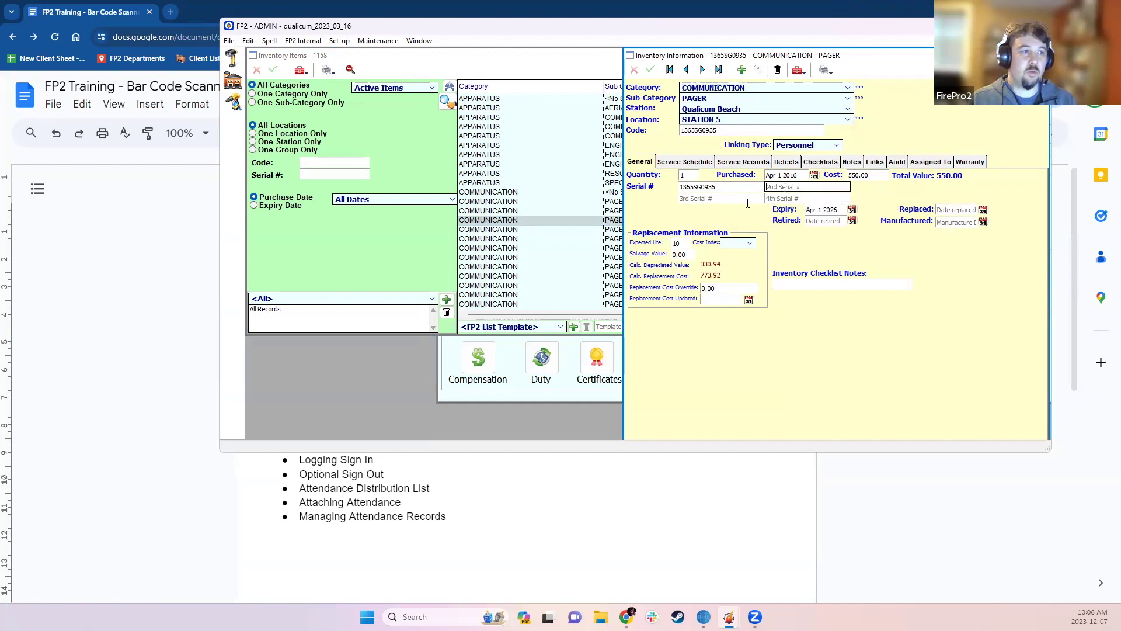
{"action": "key", "text": "Tab"}
{"action": "key", "text": "Tab"}
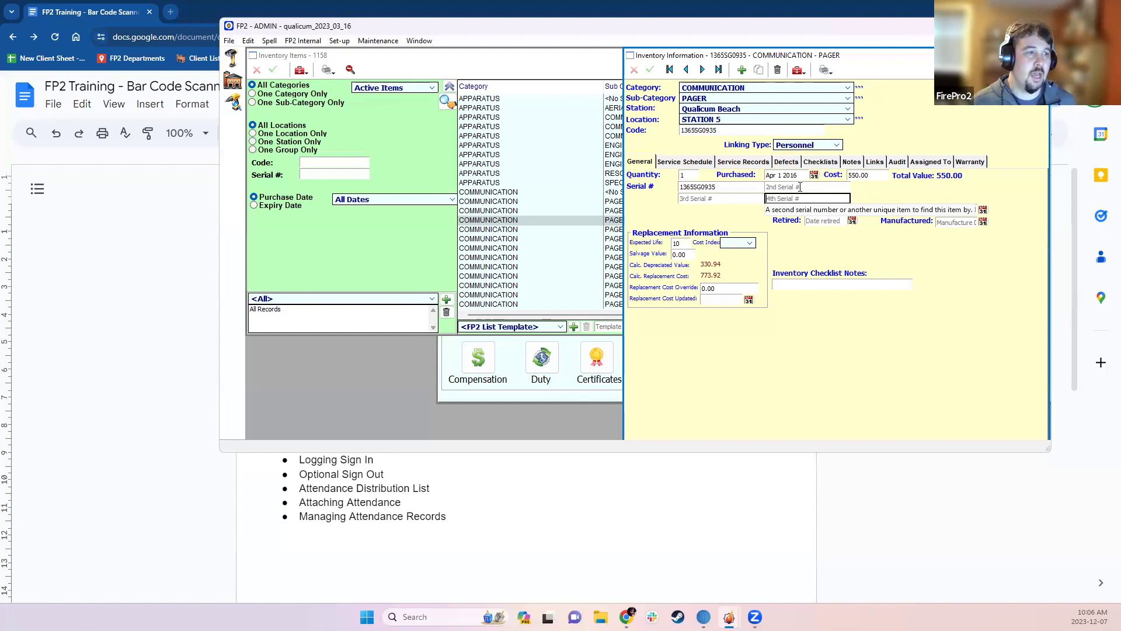
{"action": "left_click", "coordinate": [799, 187]}
{"action": "left_click", "coordinate": [812, 197]}
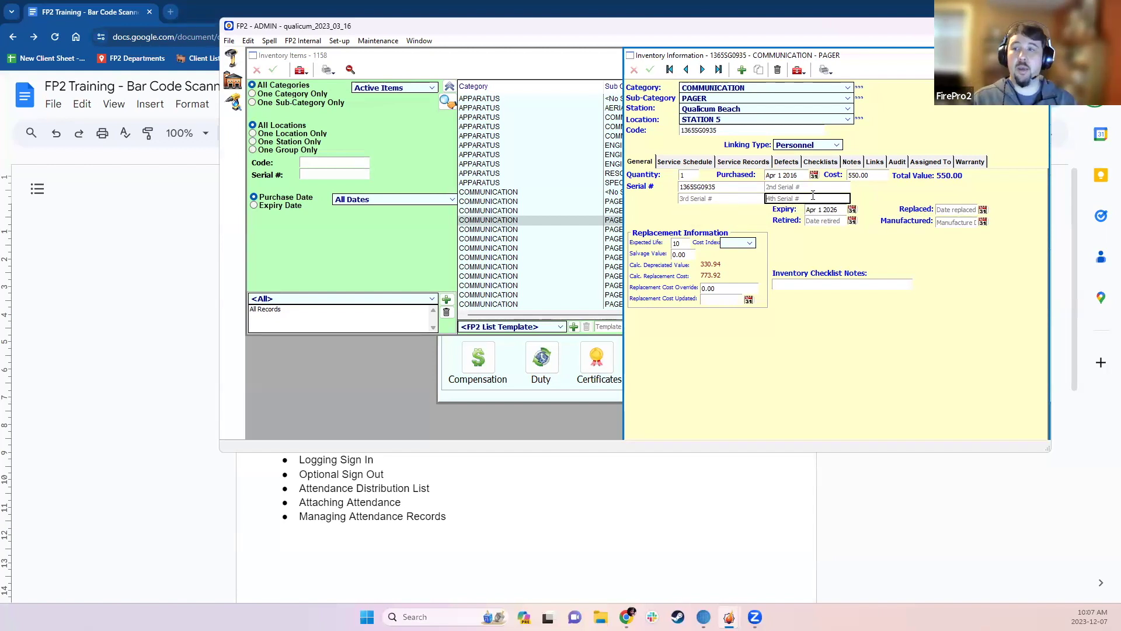
{"action": "left_click", "coordinate": [739, 199]}
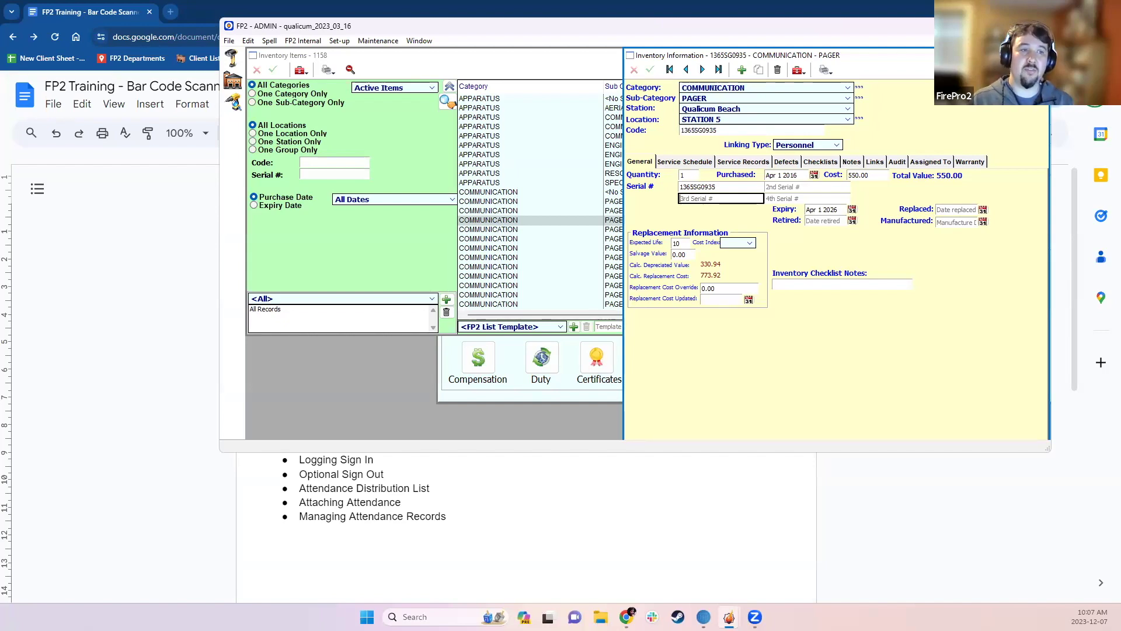
{"action": "key", "text": "Escape"}
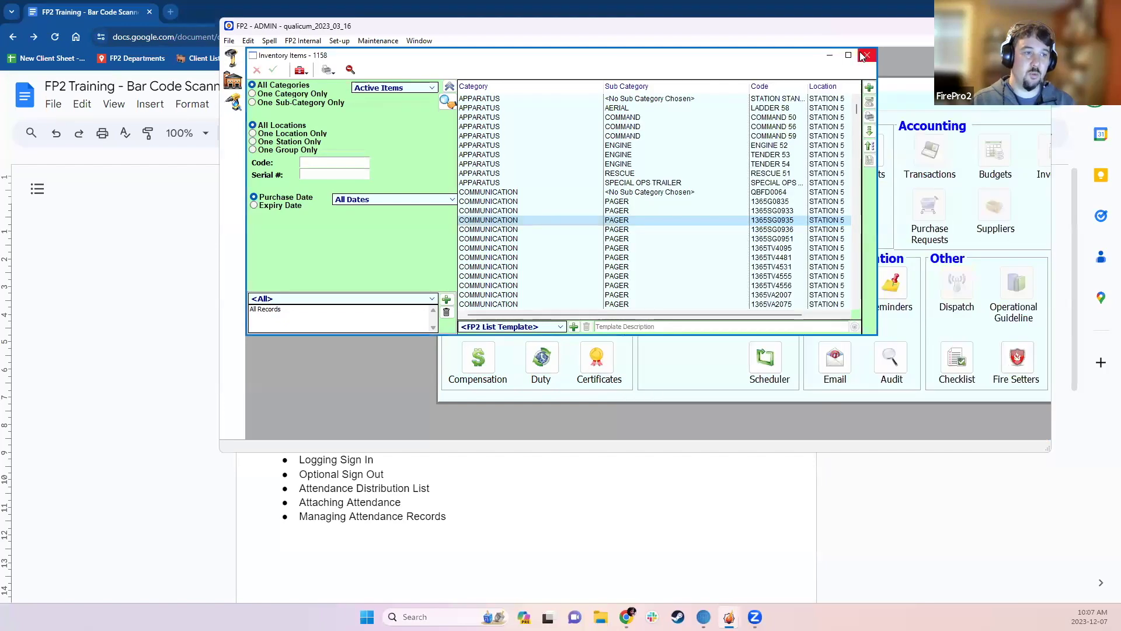
- Open the first member's personnel record, check the Electronic ID under Personal > General, then close it
{"action": "left_click", "coordinate": [864, 56]}
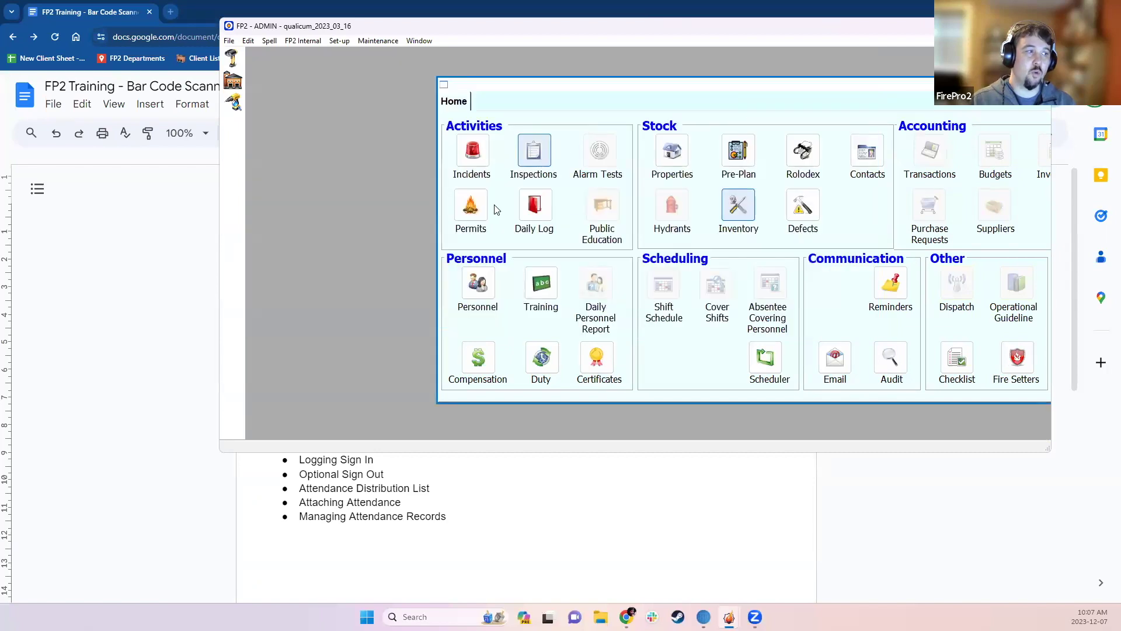
{"action": "left_click", "coordinate": [478, 284]}
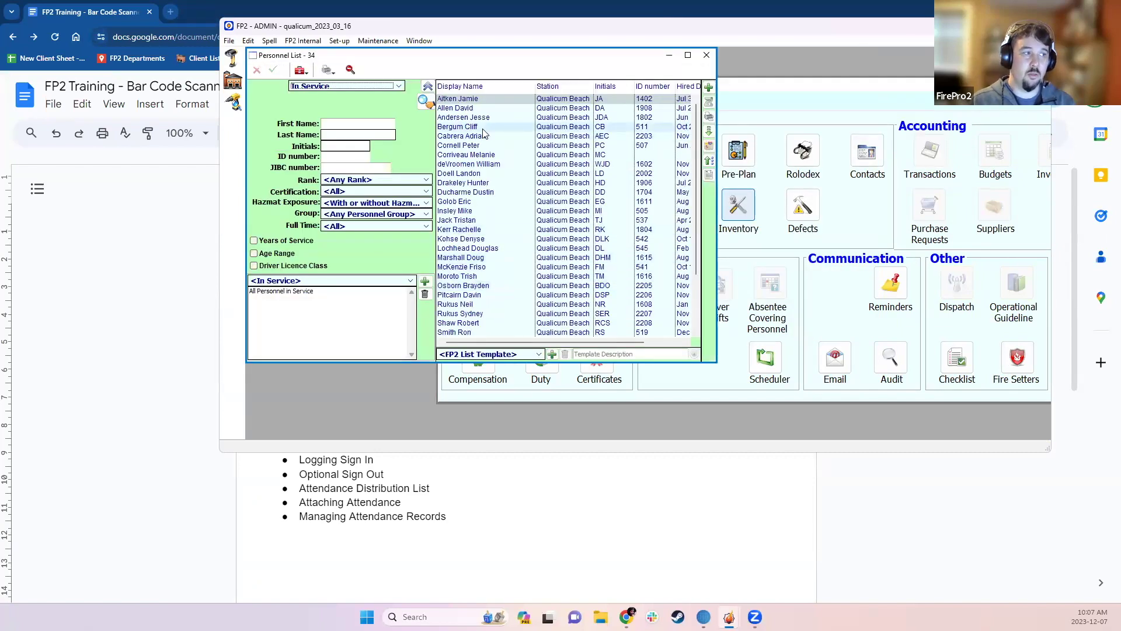
{"action": "left_click", "coordinate": [476, 103]}
{"action": "double_click", "coordinate": [475, 103]}
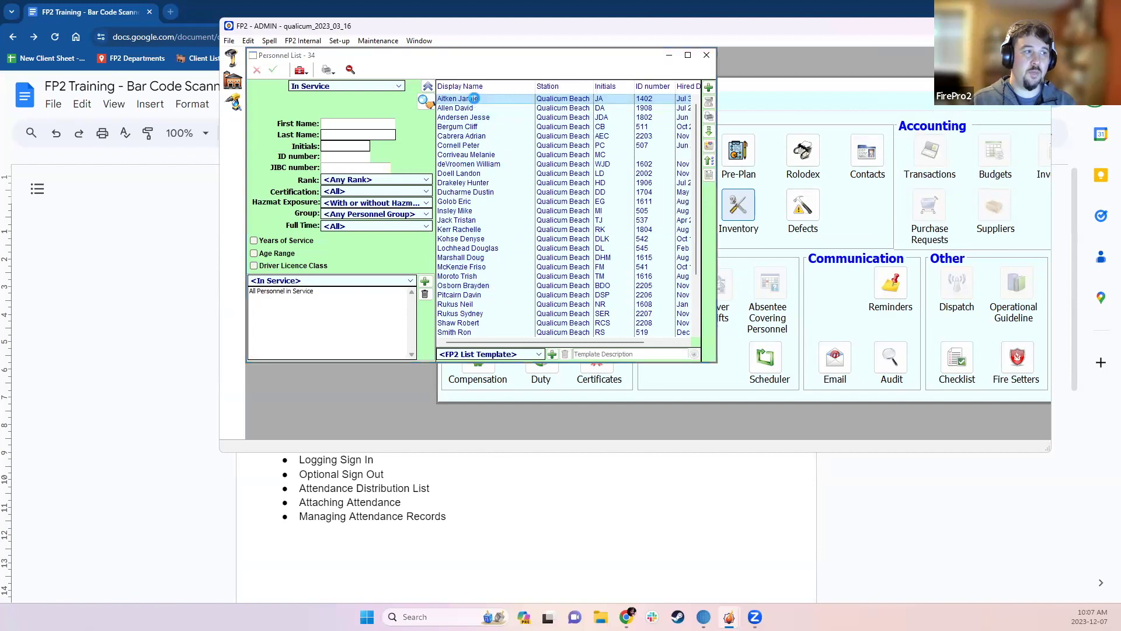
{"action": "left_click", "coordinate": [575, 117]}
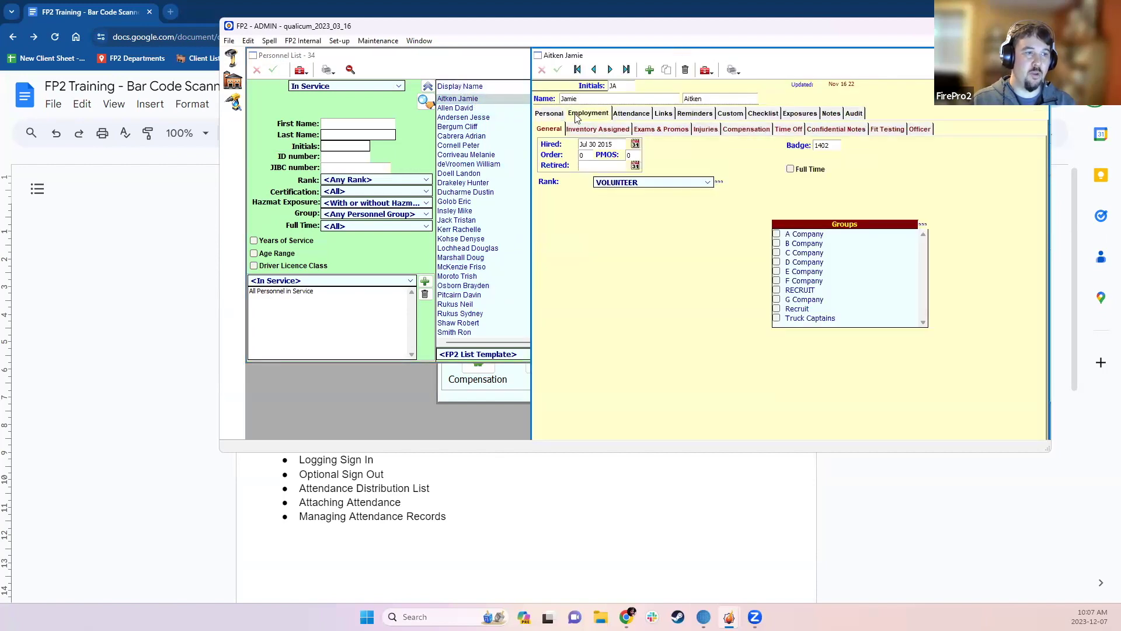
{"action": "left_click", "coordinate": [548, 115]}
{"action": "left_click", "coordinate": [600, 131]}
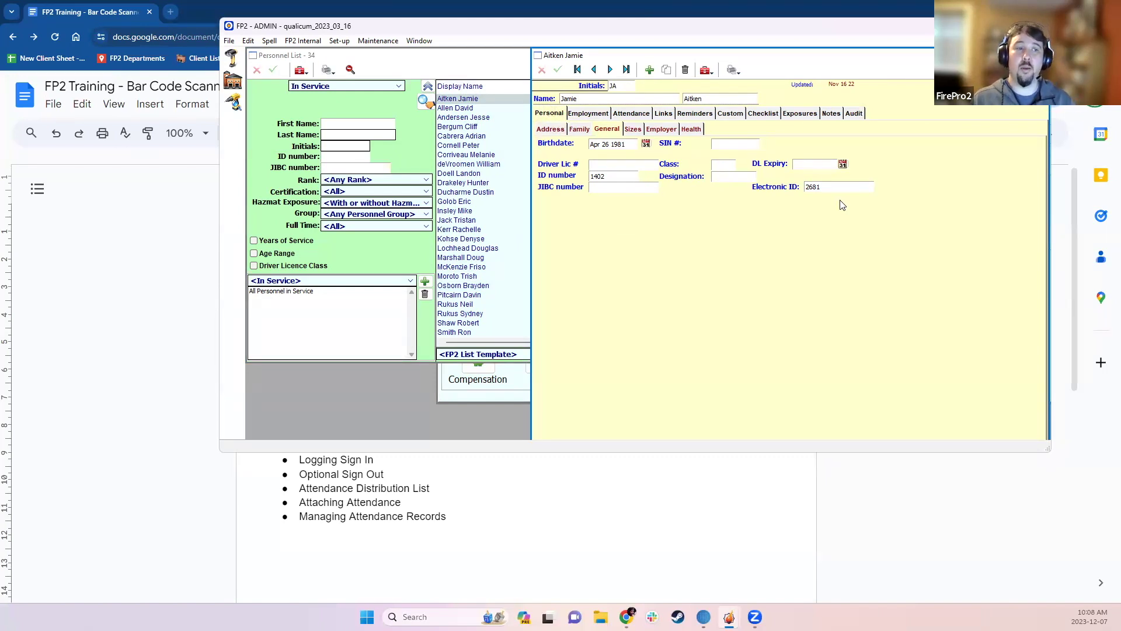
{"action": "left_click", "coordinate": [830, 188]}
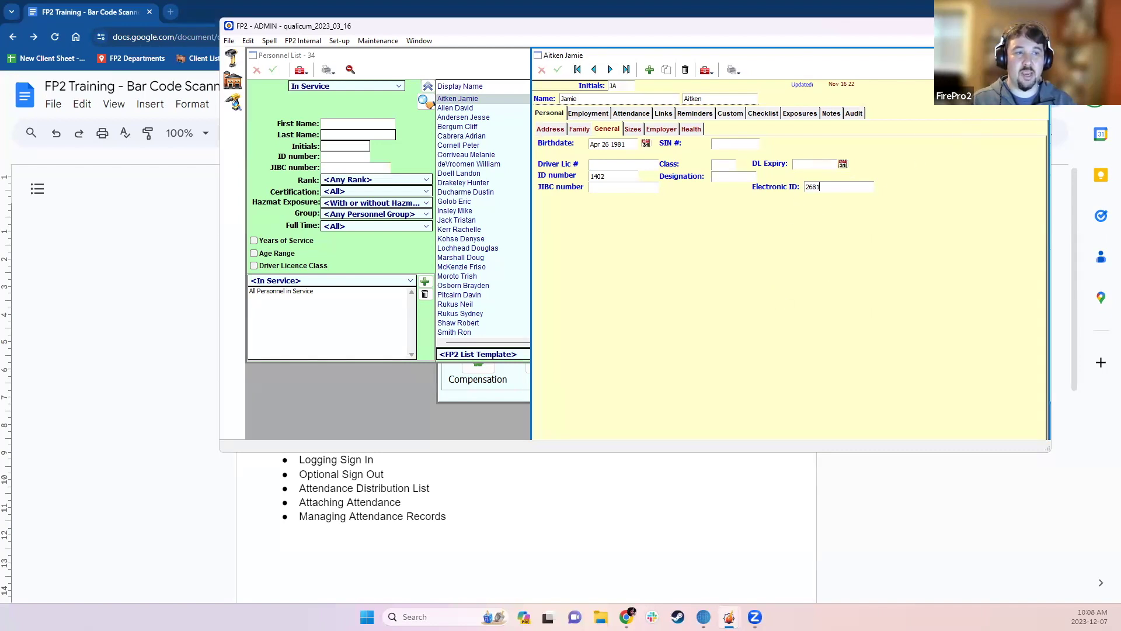
{"action": "key", "text": "Escape"}
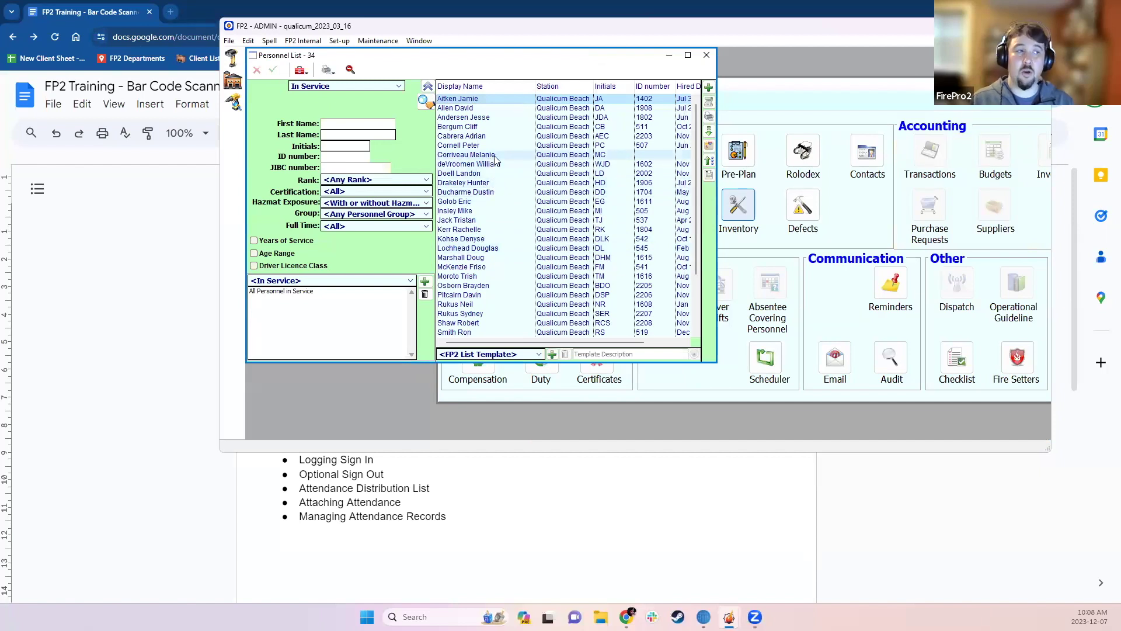
- Preview Barcode ID Badges labels for four selected personnel rows only, then close the preview
{"action": "left_click_drag", "start_coordinate": [486, 166], "coordinate": [479, 191]}
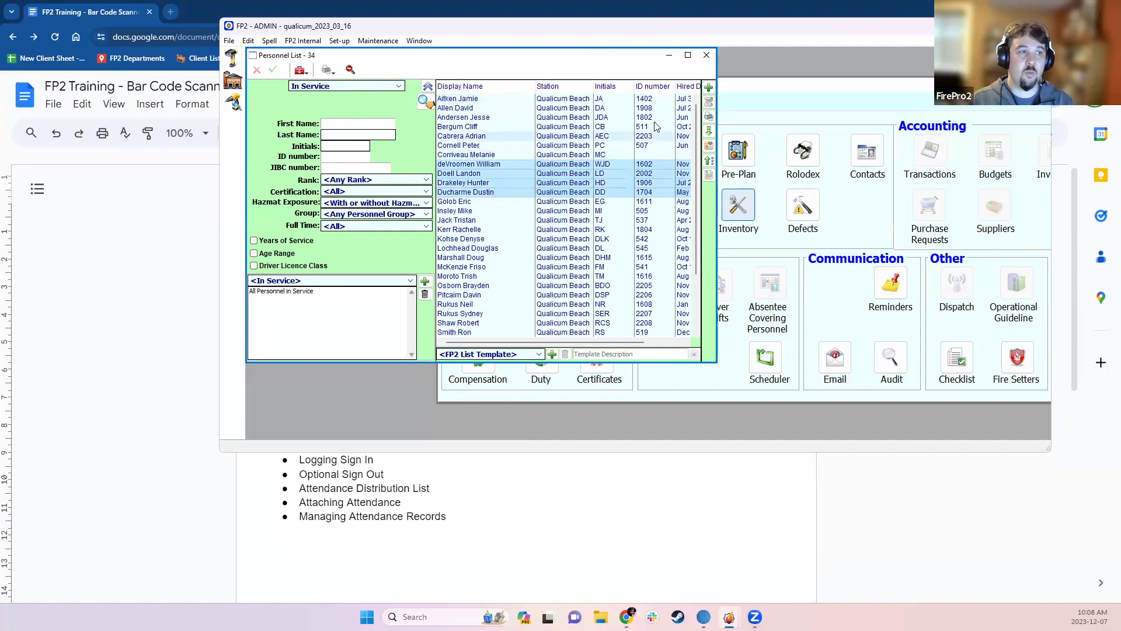
{"action": "left_click", "coordinate": [708, 116]}
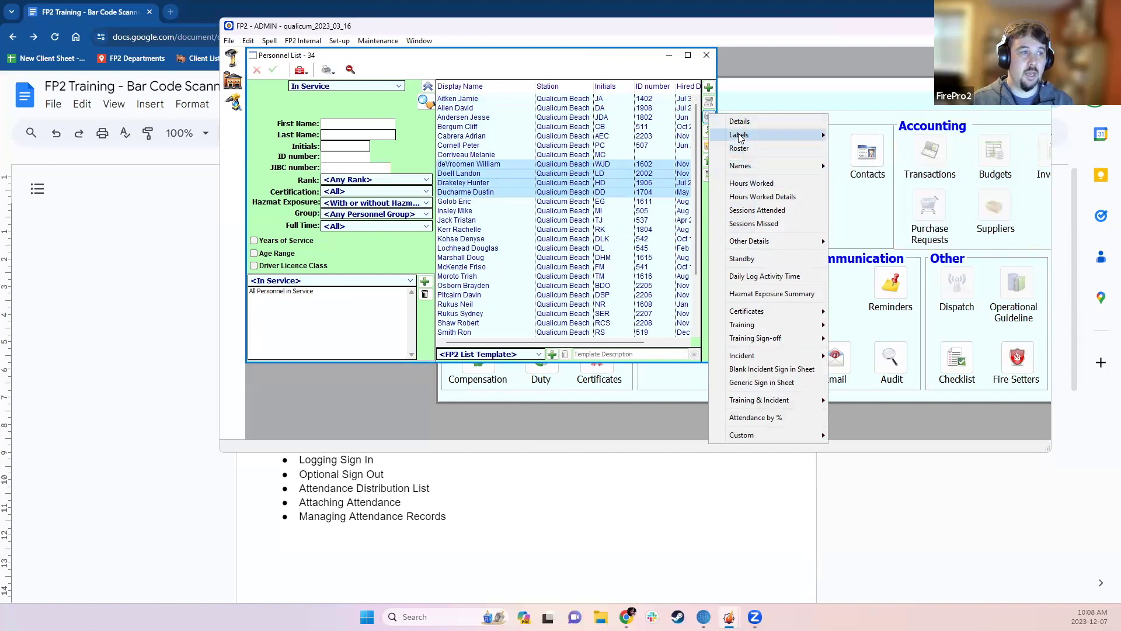
{"action": "mouse_move", "coordinate": [740, 135]}
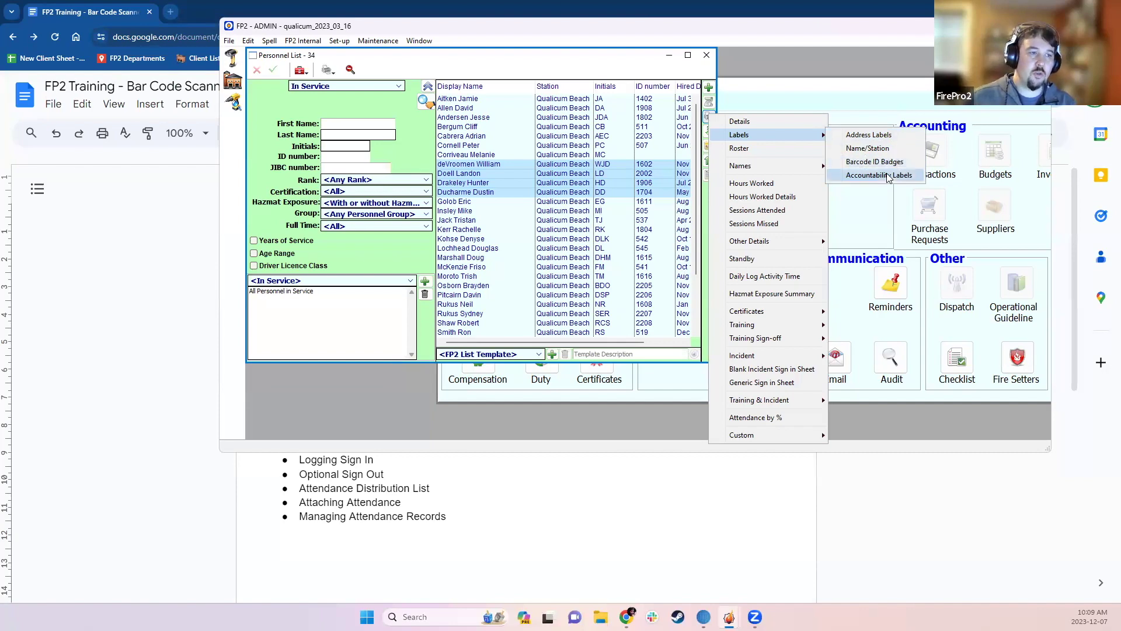
{"action": "left_click", "coordinate": [904, 166]}
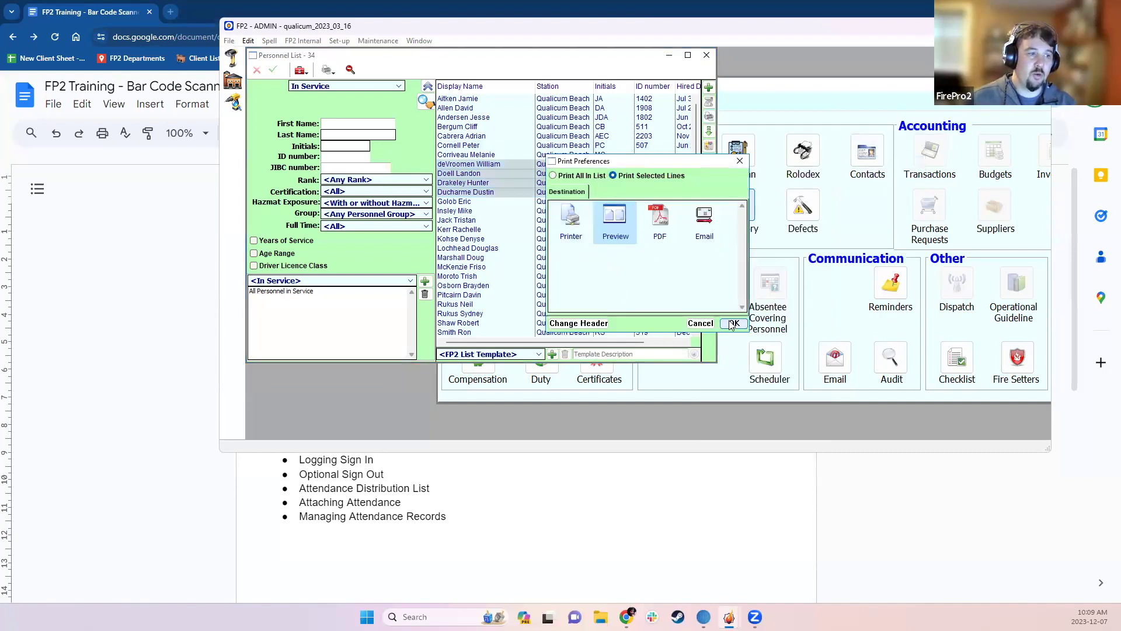
{"action": "left_click", "coordinate": [734, 323]}
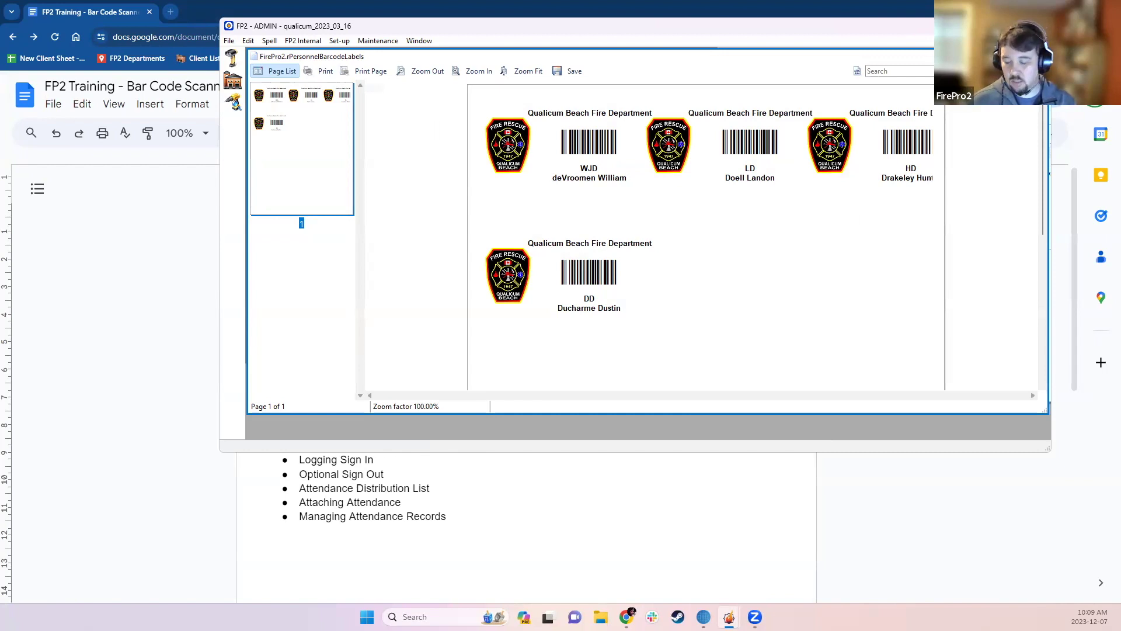
{"action": "key", "text": "Escape"}
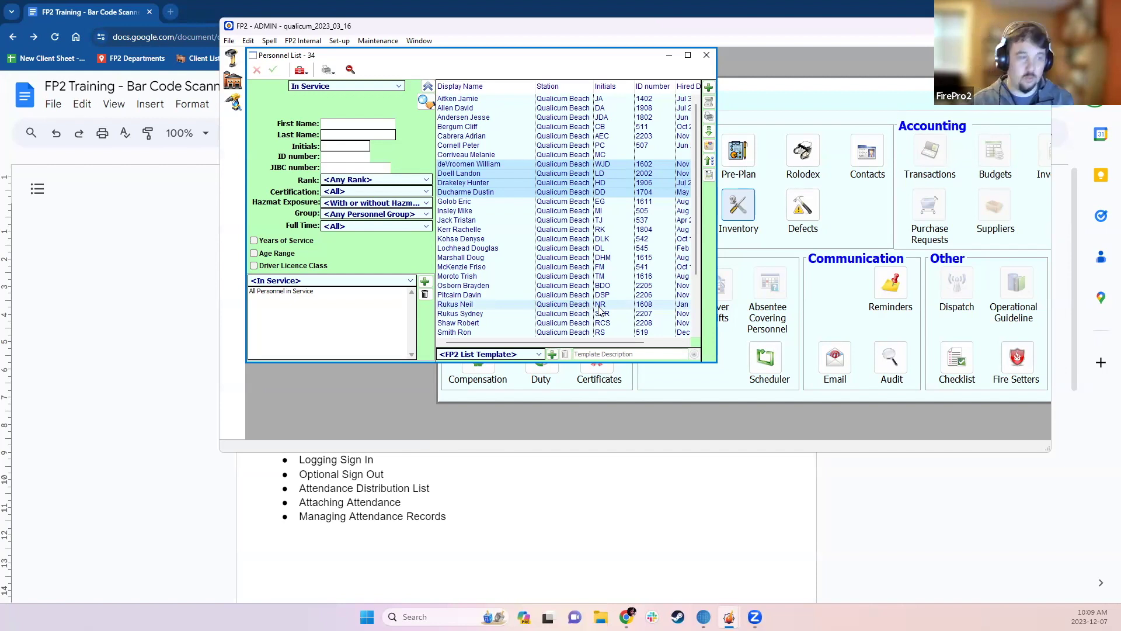
- Select a single personnel row, close the Personnel List, and bring up Inventory Items
{"action": "left_click", "coordinate": [535, 166]}
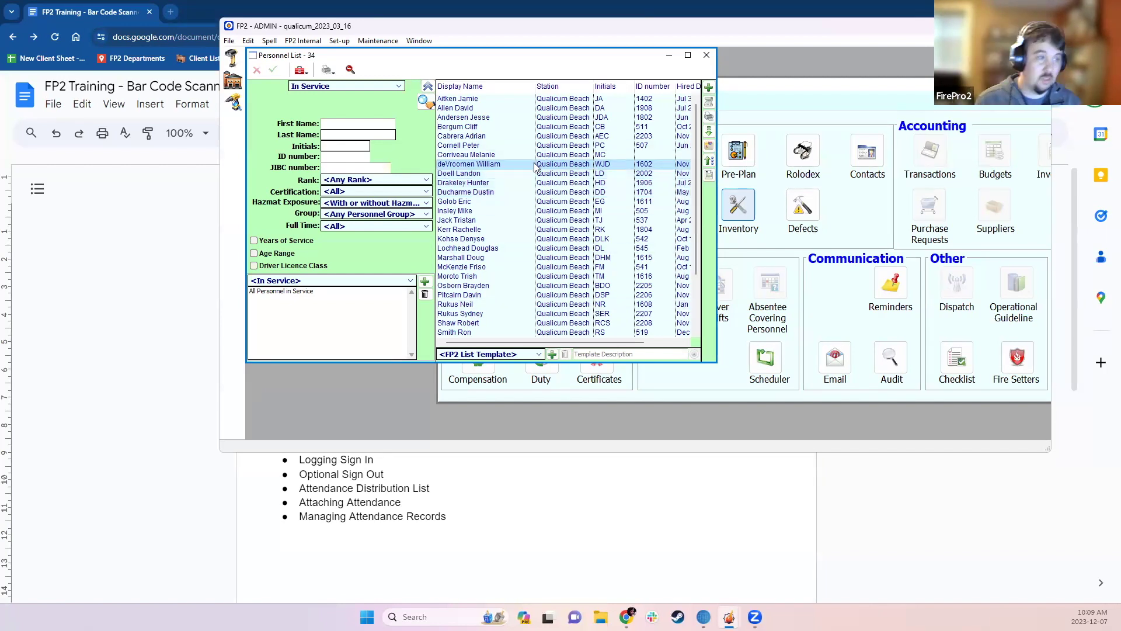
{"action": "left_click", "coordinate": [705, 57]}
{"action": "left_click", "coordinate": [731, 210]}
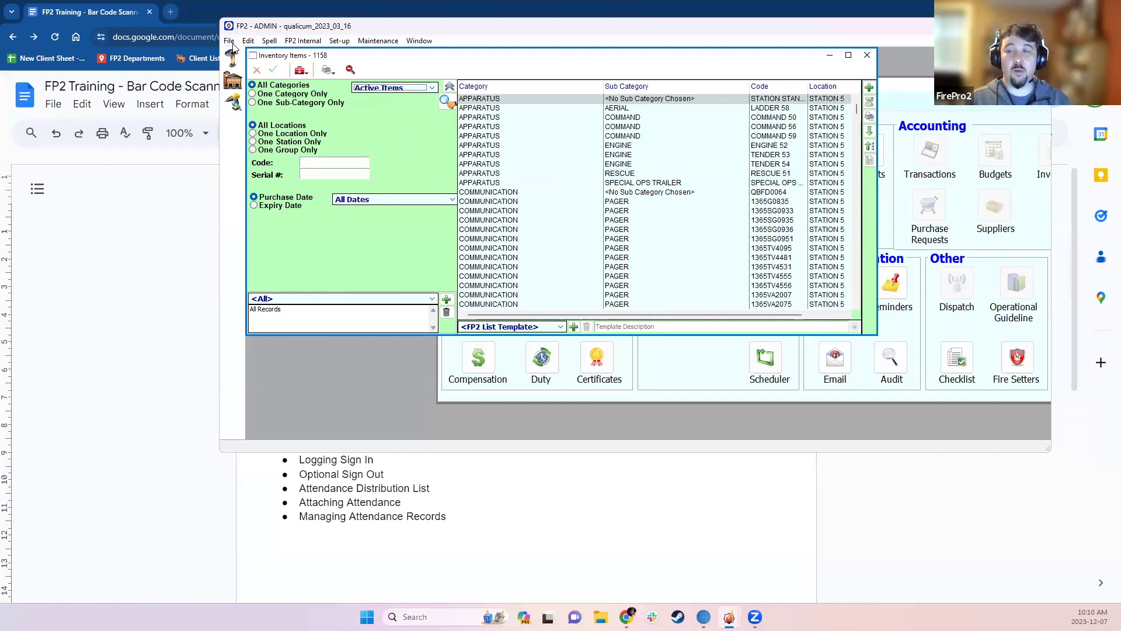
- Set Label Margins to 2 columns wide with a 3.00-inch label width and save
{"action": "left_click", "coordinate": [230, 42]}
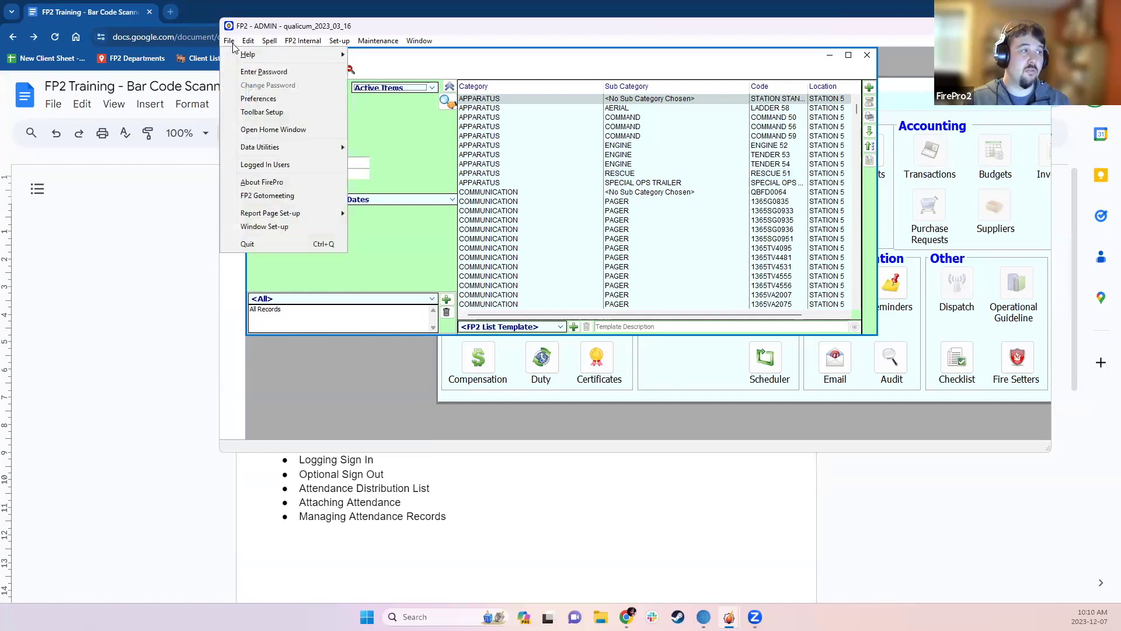
{"action": "mouse_move", "coordinate": [246, 214]}
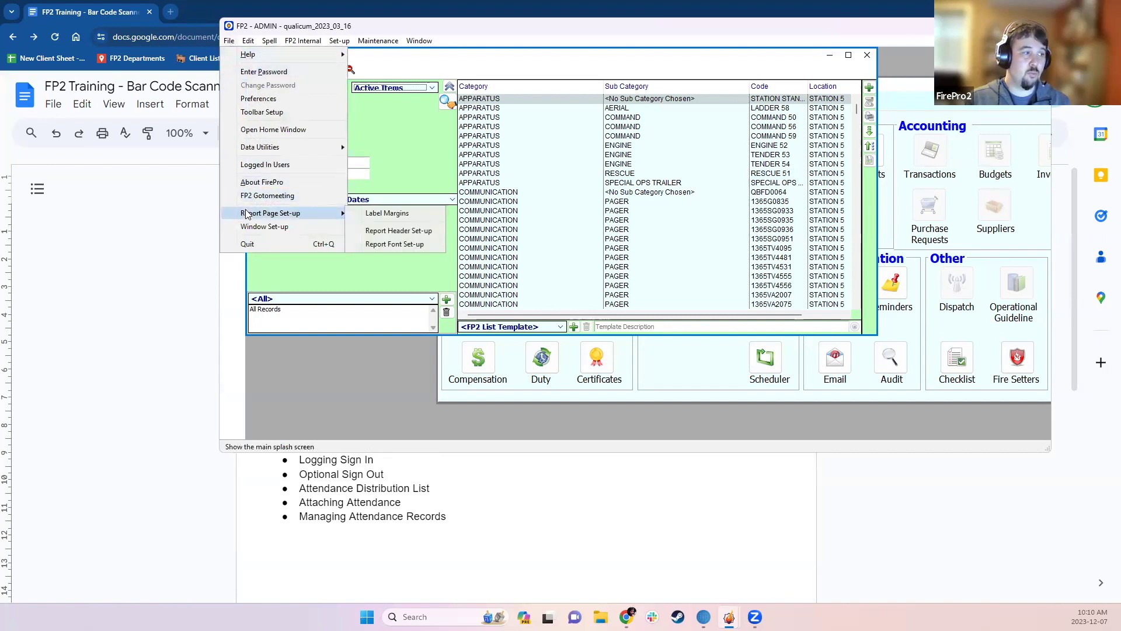
{"action": "left_click", "coordinate": [380, 214]}
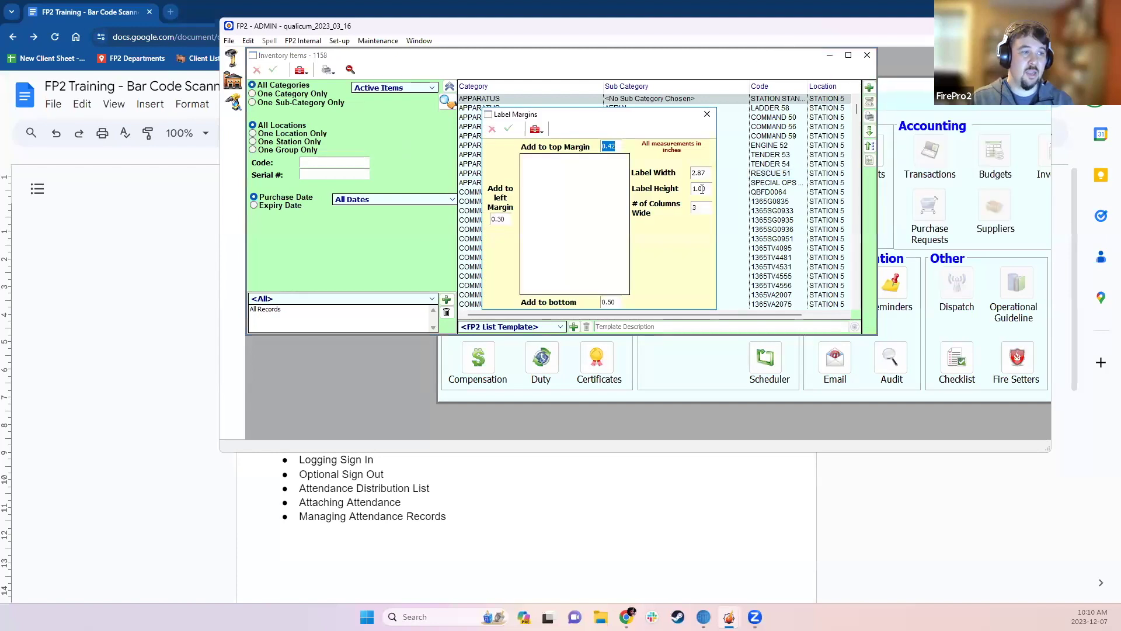
{"action": "left_click", "coordinate": [701, 207]}
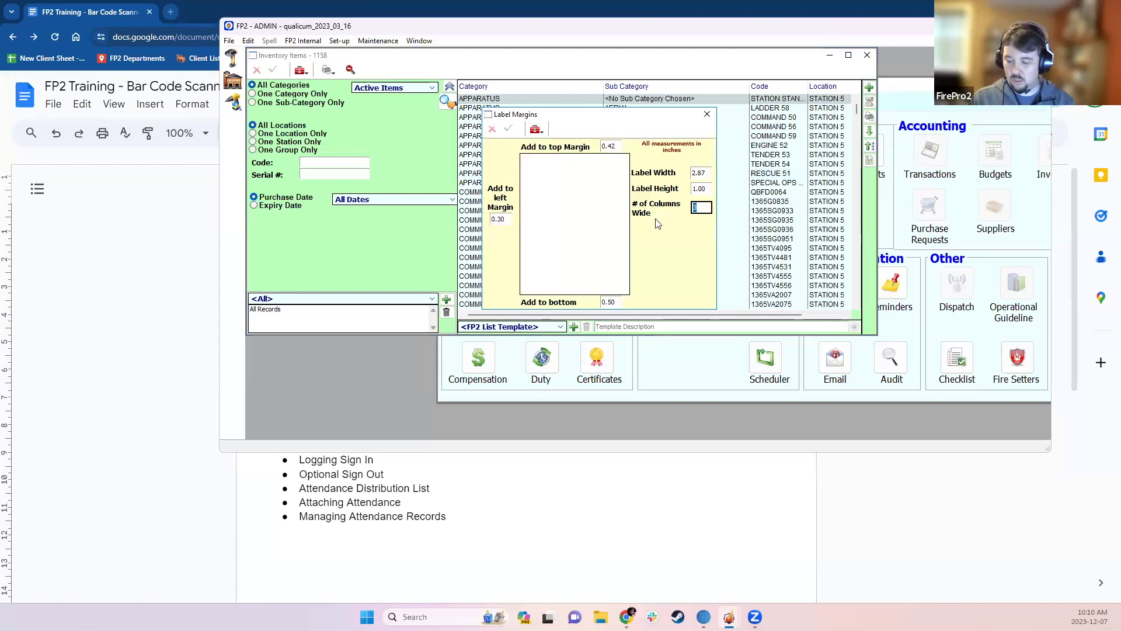
{"action": "type", "text": "2"}
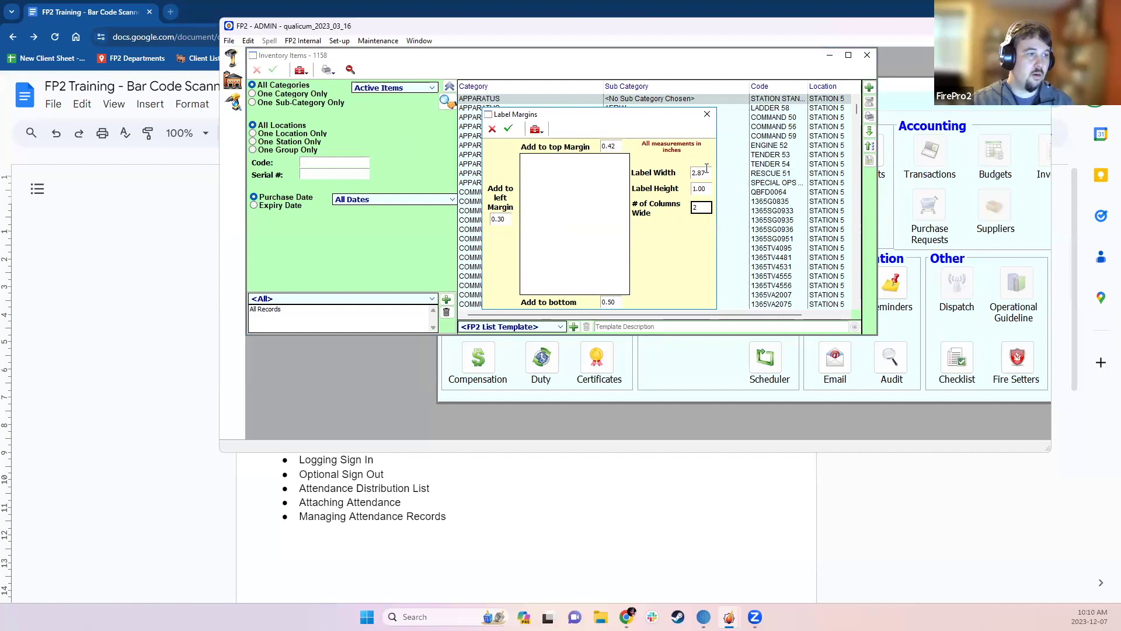
{"action": "left_click", "coordinate": [704, 172]}
{"action": "type", "text": "3"}
{"action": "key", "text": "Return"}
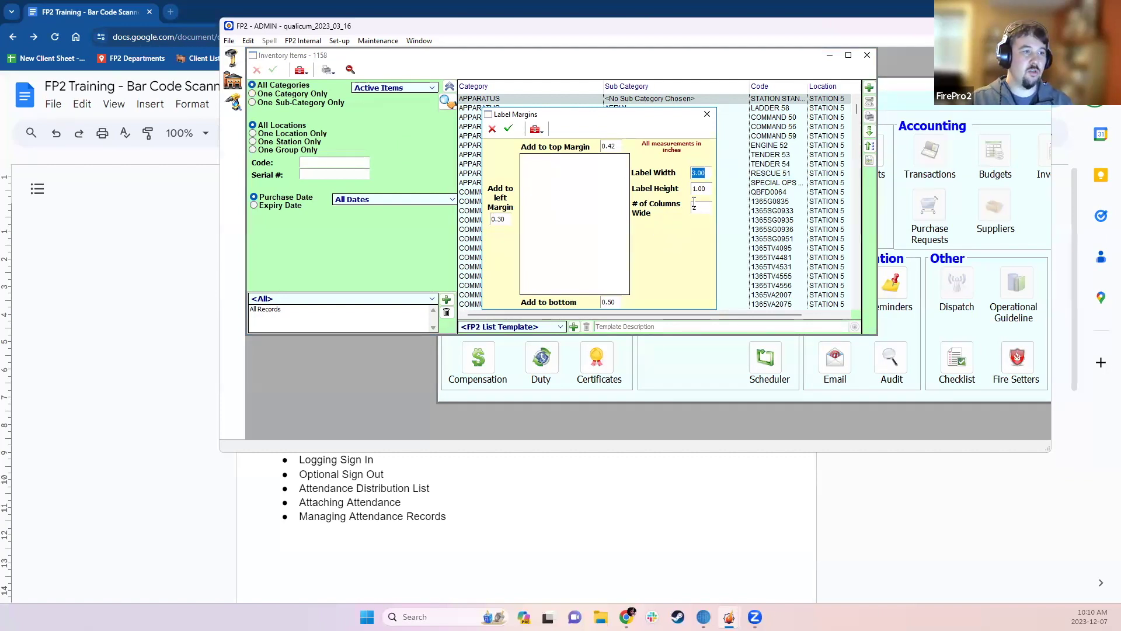
{"action": "left_click", "coordinate": [509, 131]}
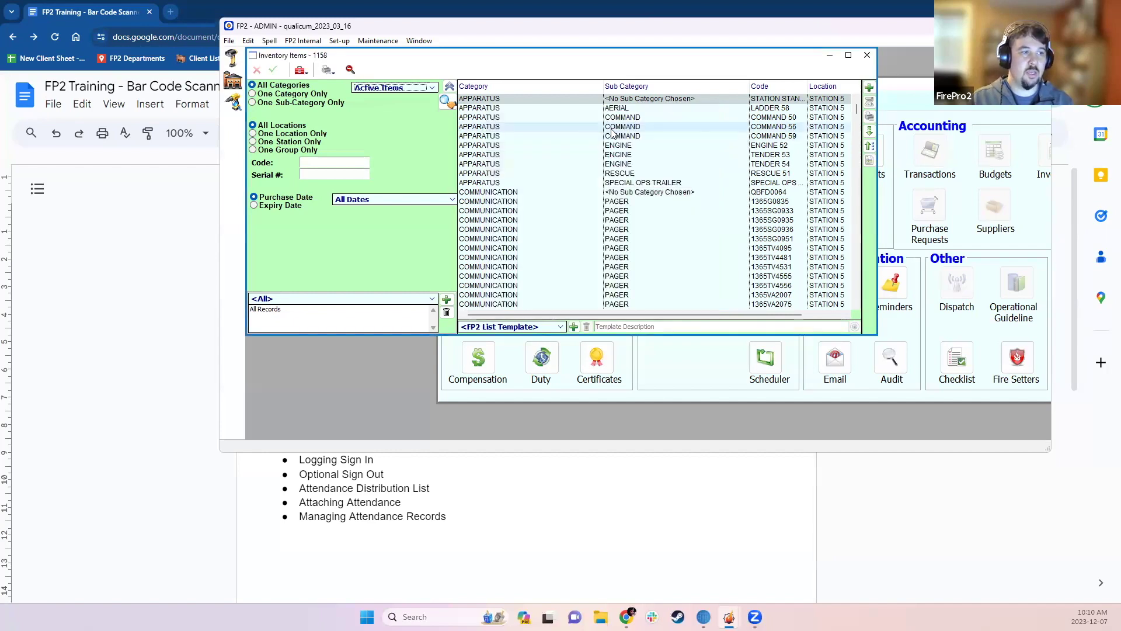
- Preview Inventory Labels for five selected pagers, 1365SG0933 through 1365TV4095, then close the preview
{"action": "left_click", "coordinate": [885, 209]}
{"action": "left_click", "coordinate": [749, 211]}
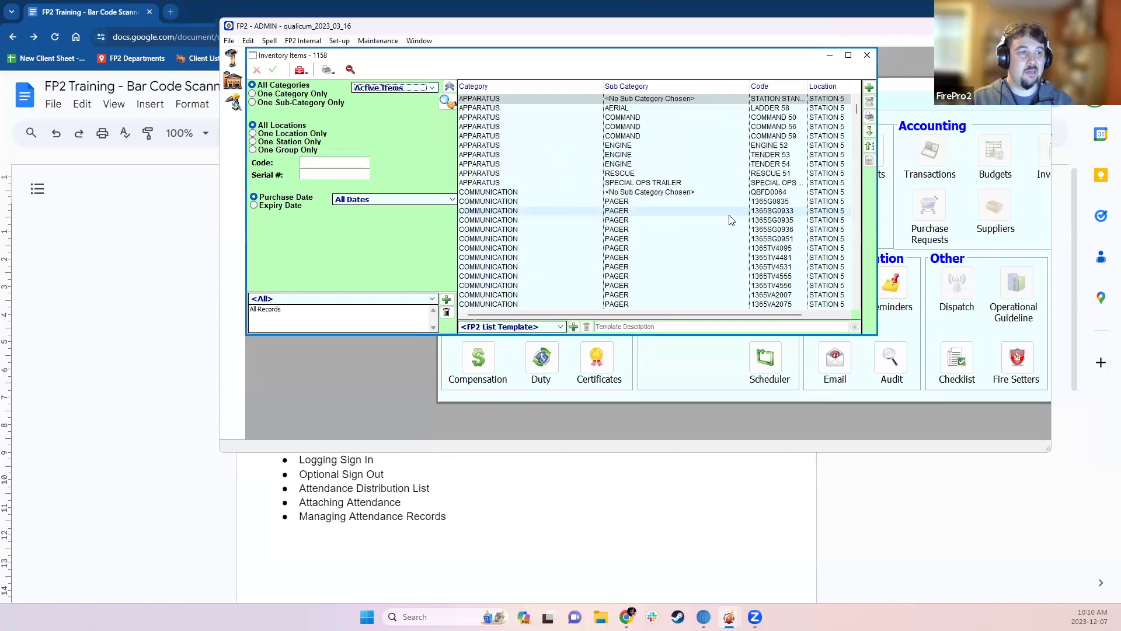
{"action": "left_click_drag", "start_coordinate": [617, 213], "coordinate": [607, 247]}
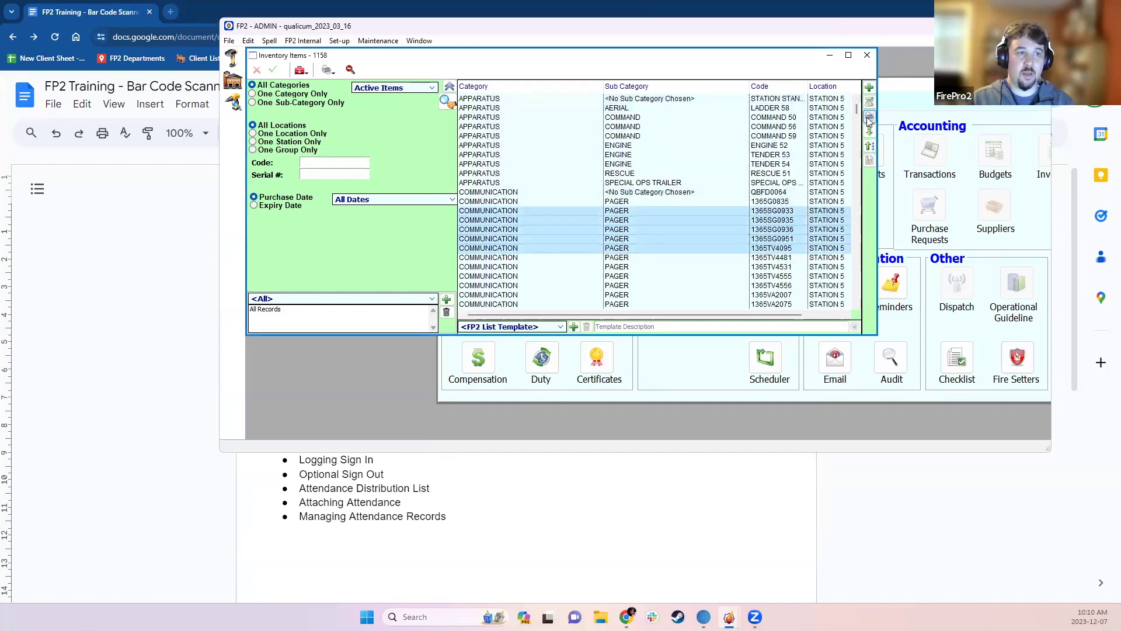
{"action": "left_click", "coordinate": [868, 116]}
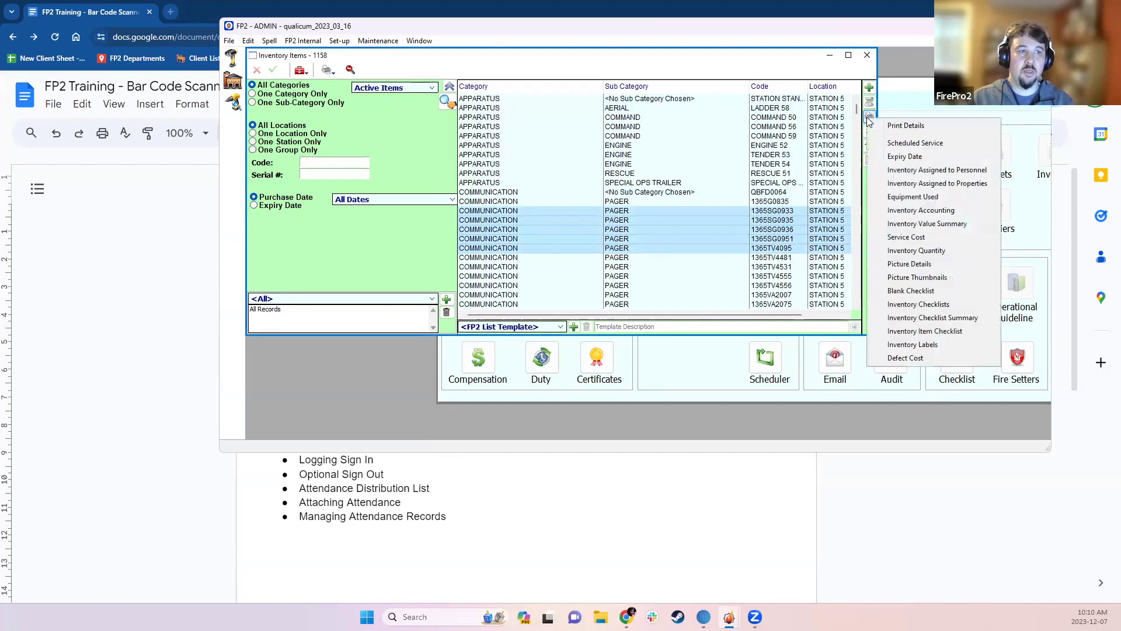
{"action": "left_click", "coordinate": [925, 347]}
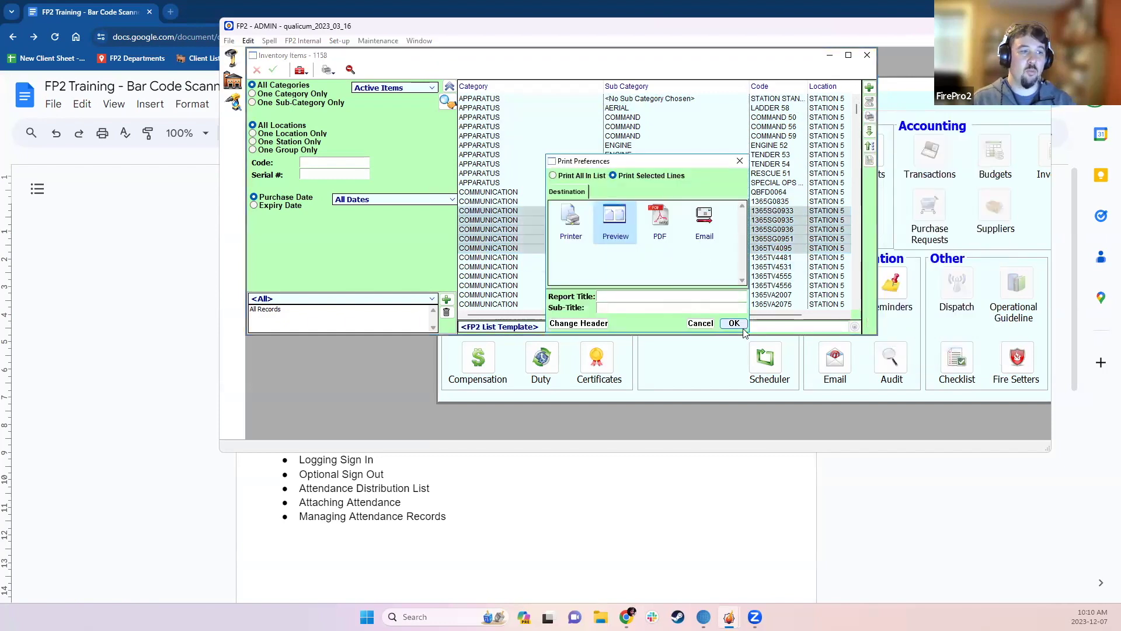
{"action": "left_click", "coordinate": [734, 324]}
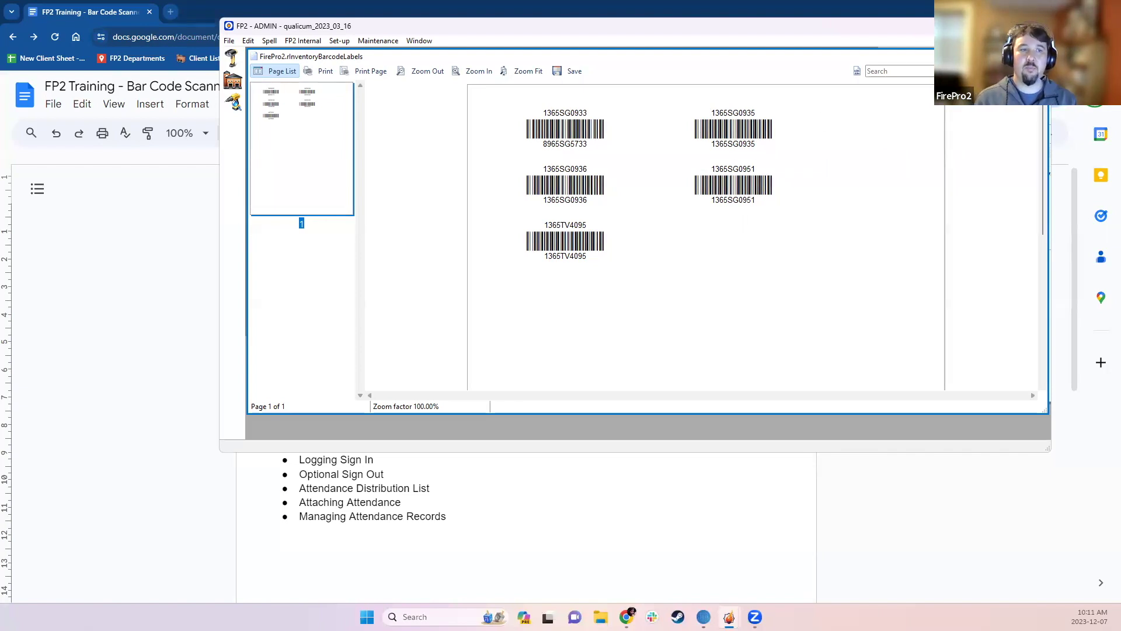
{"action": "key", "text": "Escape"}
- Review pager 1365SG0935's record, close the inventory list, and shift the Home panel to reveal Municipal
{"action": "double_click", "coordinate": [636, 223]}
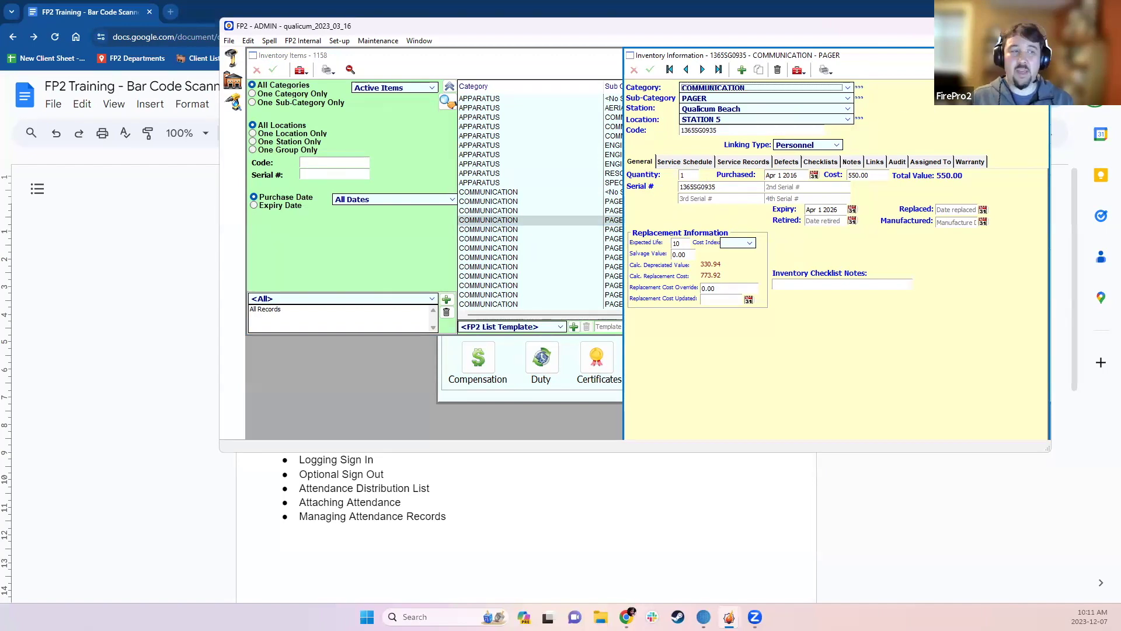
{"action": "left_click", "coordinate": [1044, 55]}
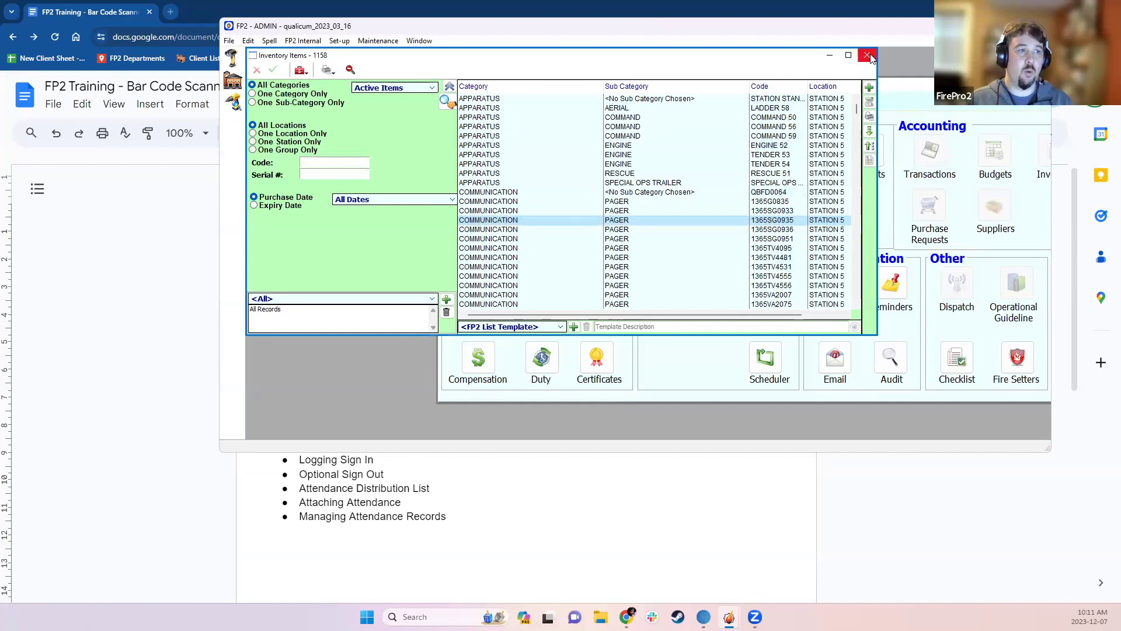
{"action": "left_click", "coordinate": [867, 54]}
{"action": "left_click_drag", "start_coordinate": [848, 91], "coordinate": [738, 85]}
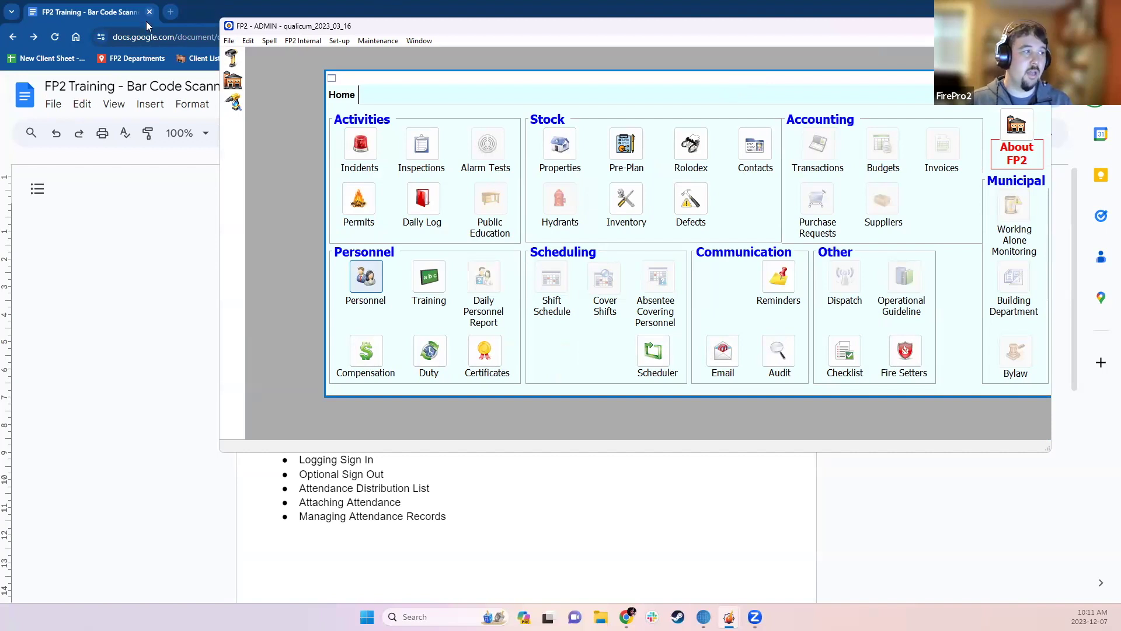
- In Toolbar Setup, move Attendance Scanning after Inventory Service and save the new order
{"action": "left_click", "coordinate": [229, 41]}
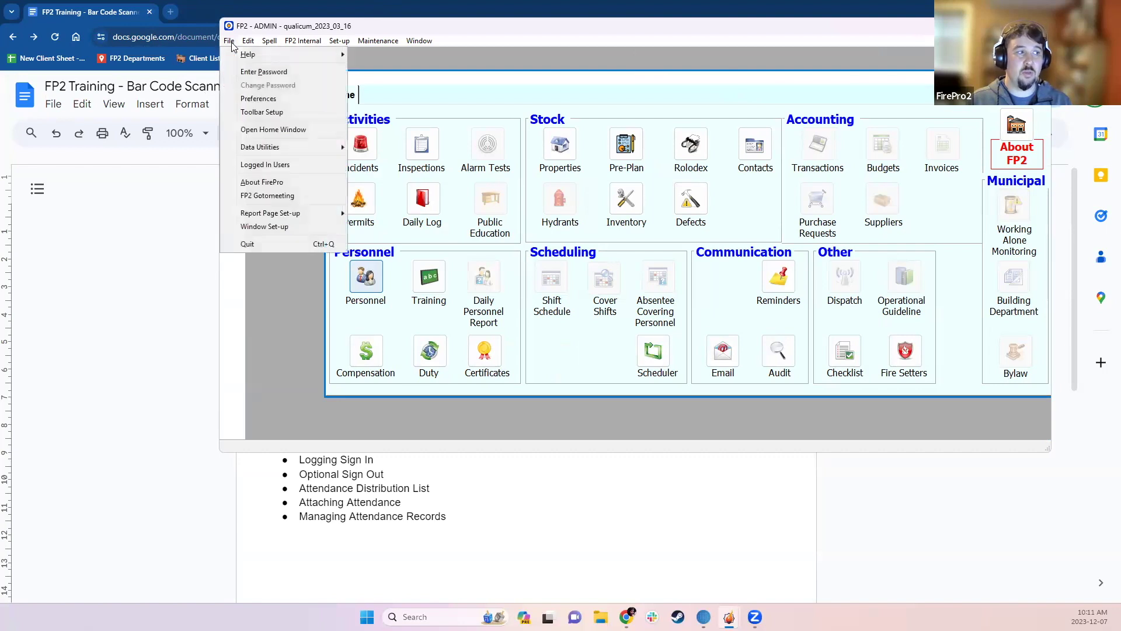
{"action": "left_click", "coordinate": [255, 114]}
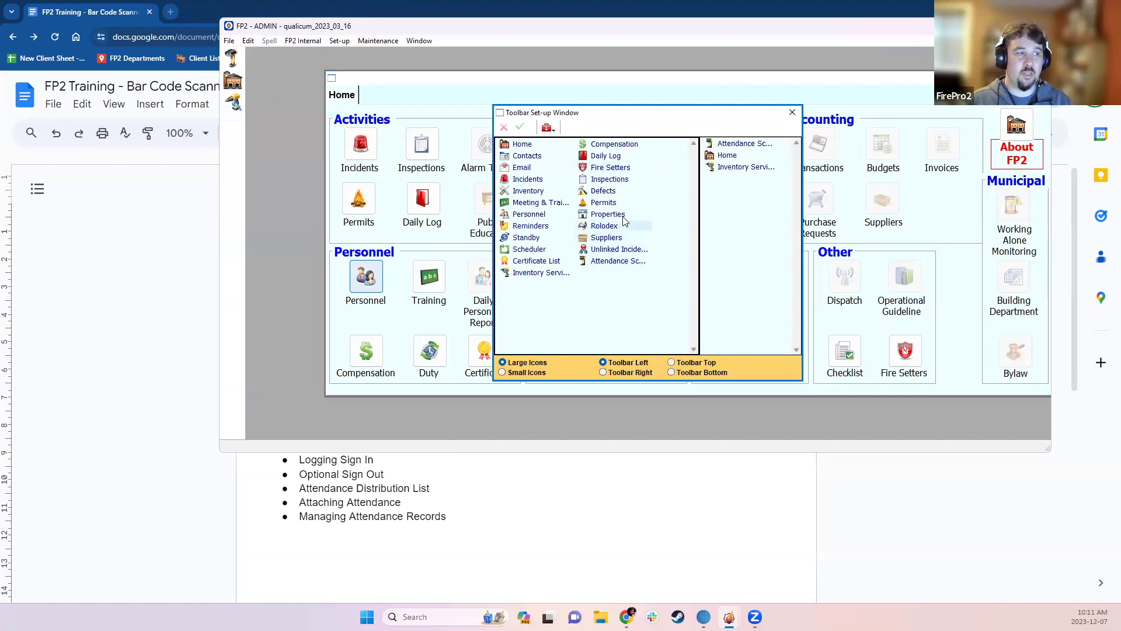
{"action": "left_click", "coordinate": [610, 261]}
{"action": "left_click", "coordinate": [537, 273]}
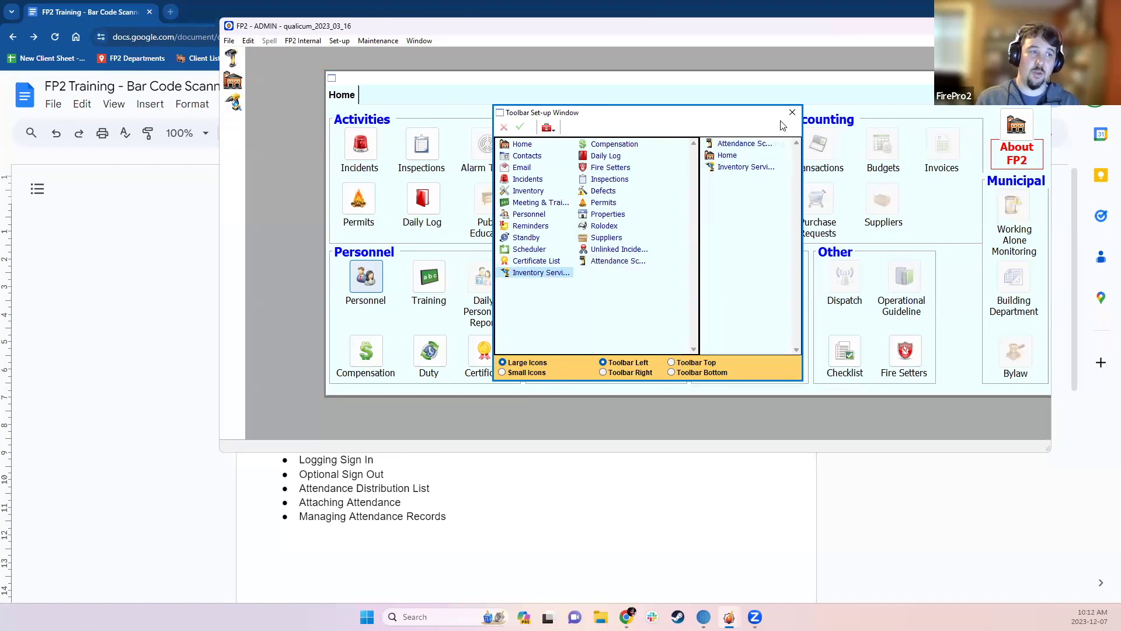
{"action": "left_click_drag", "start_coordinate": [745, 144], "coordinate": [752, 192]}
{"action": "left_click", "coordinate": [520, 126]}
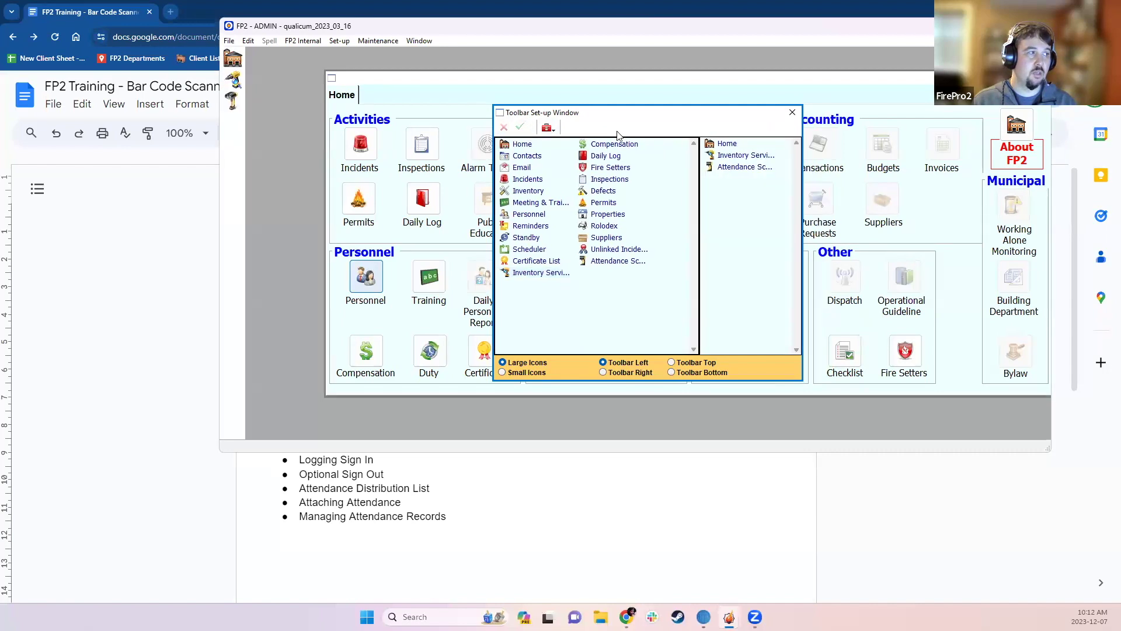
{"action": "left_click", "coordinate": [791, 113]}
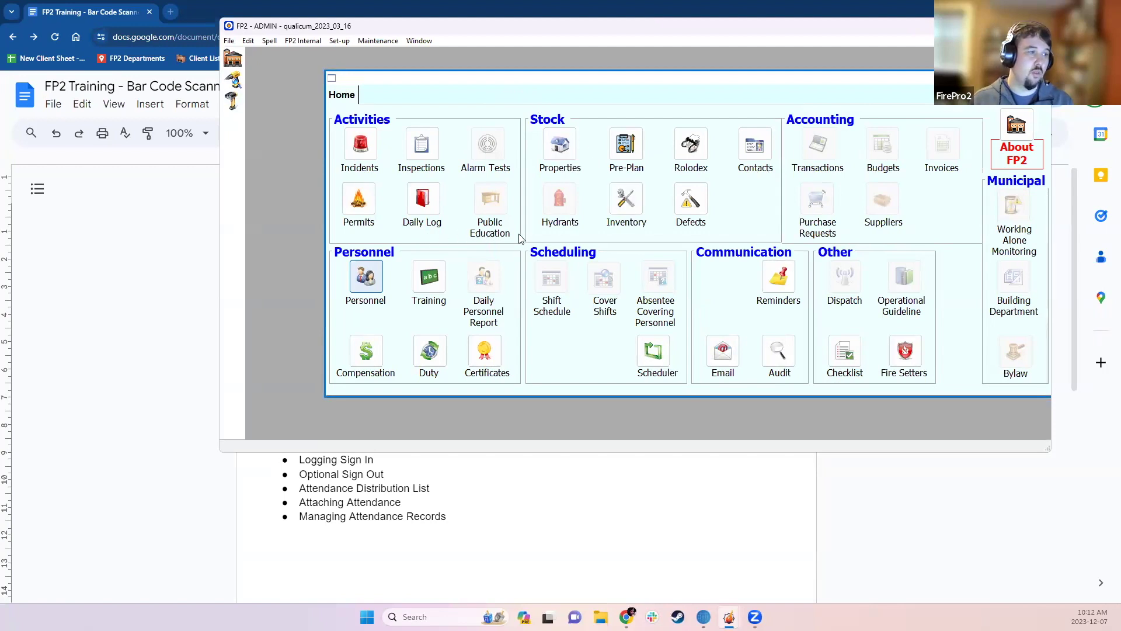
{"action": "left_click", "coordinate": [623, 199]}
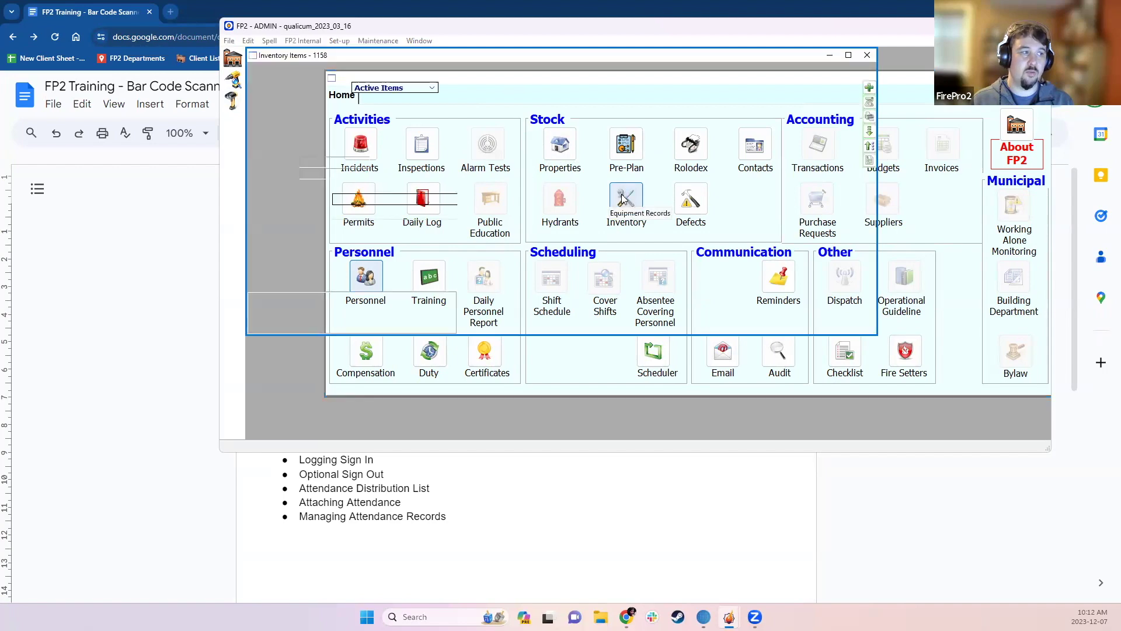
{"action": "left_click", "coordinate": [301, 70]}
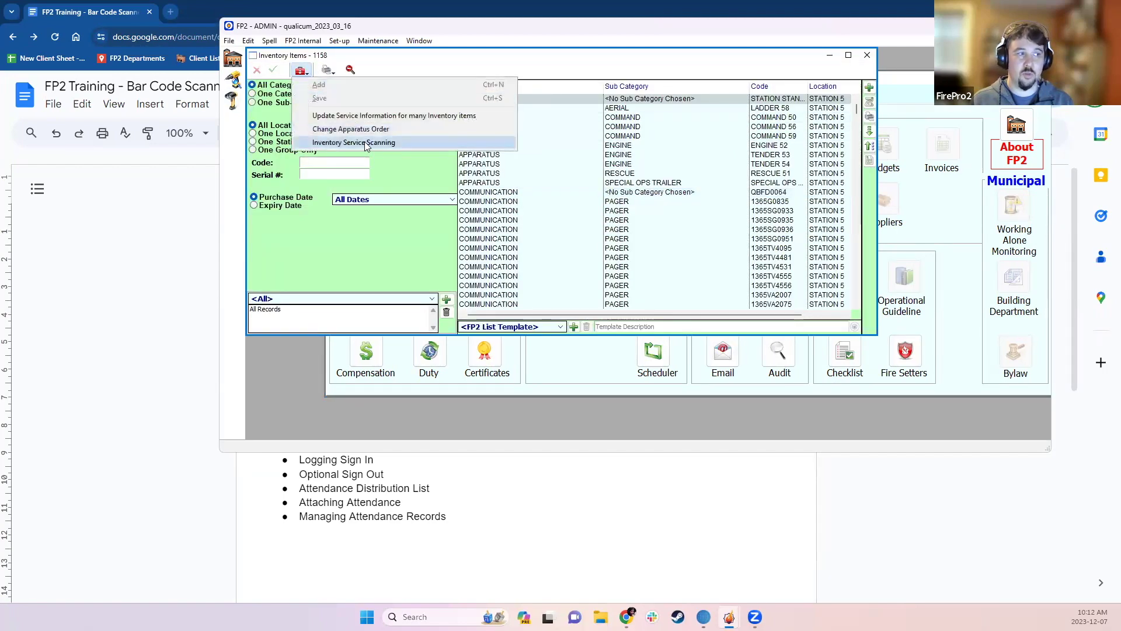
{"action": "left_click", "coordinate": [869, 59]}
{"action": "left_click", "coordinate": [868, 58]}
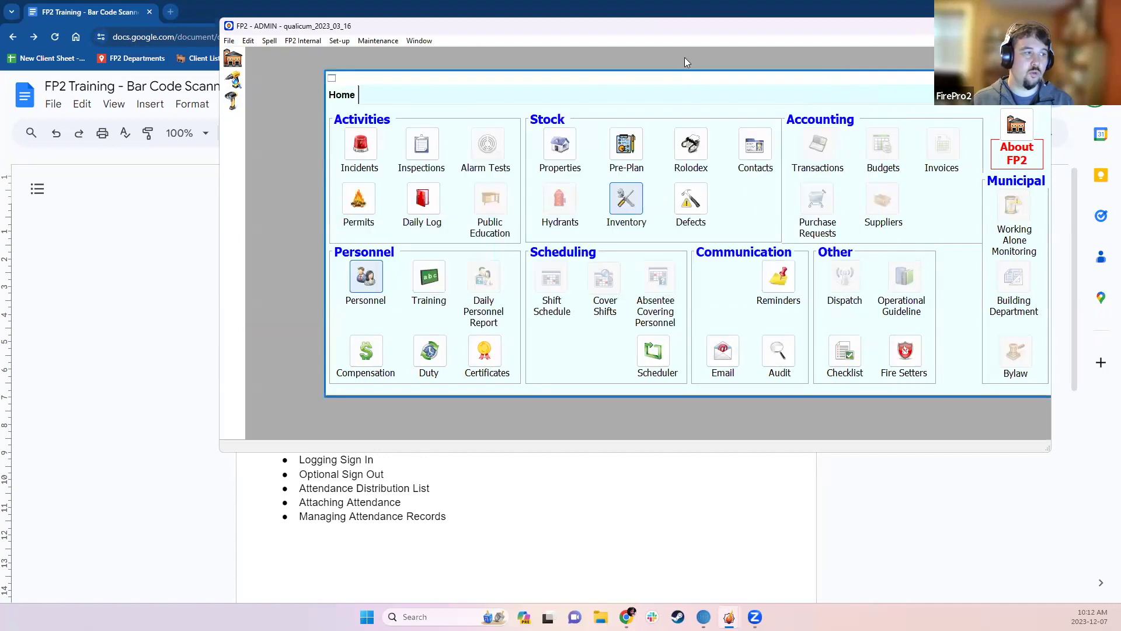
{"action": "left_click", "coordinate": [366, 278]}
{"action": "left_click", "coordinate": [299, 70]}
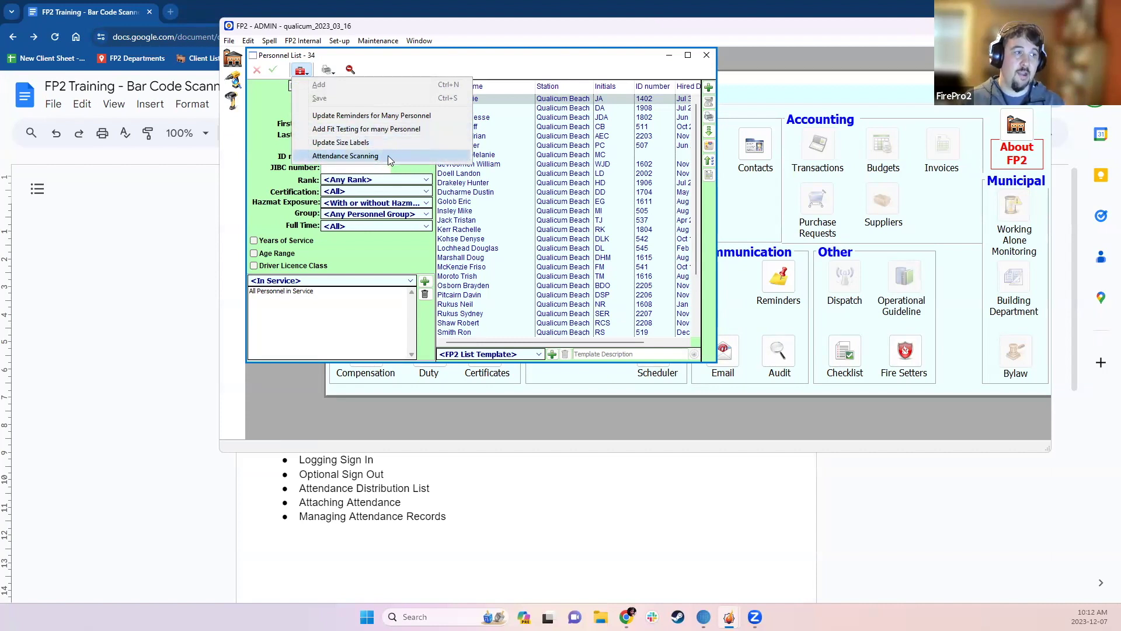
{"action": "left_click", "coordinate": [376, 247]}
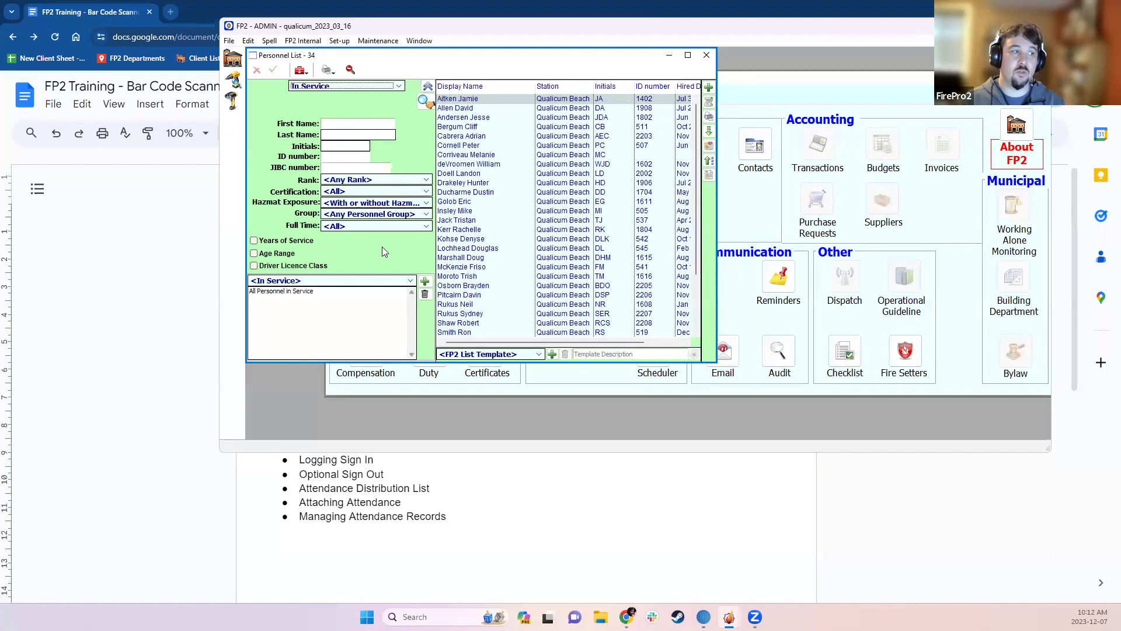
{"action": "left_click", "coordinate": [707, 55]}
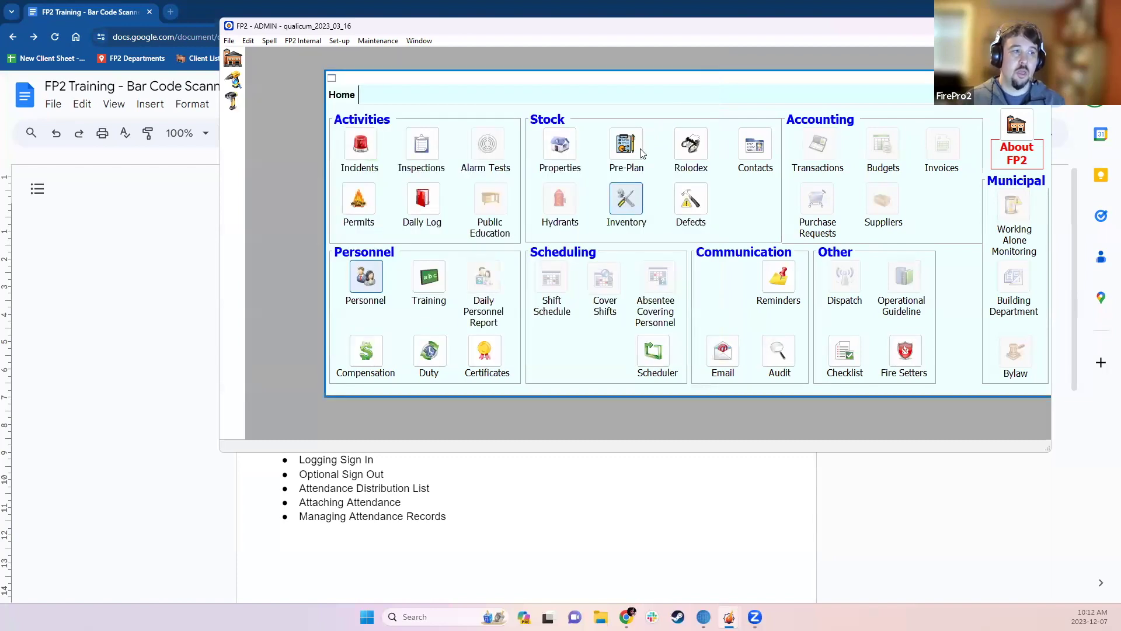
- Open SCBA item CSRA, review its service schedule and records, and open CSR HARNESS sub-category settings
{"action": "left_click", "coordinate": [626, 201]}
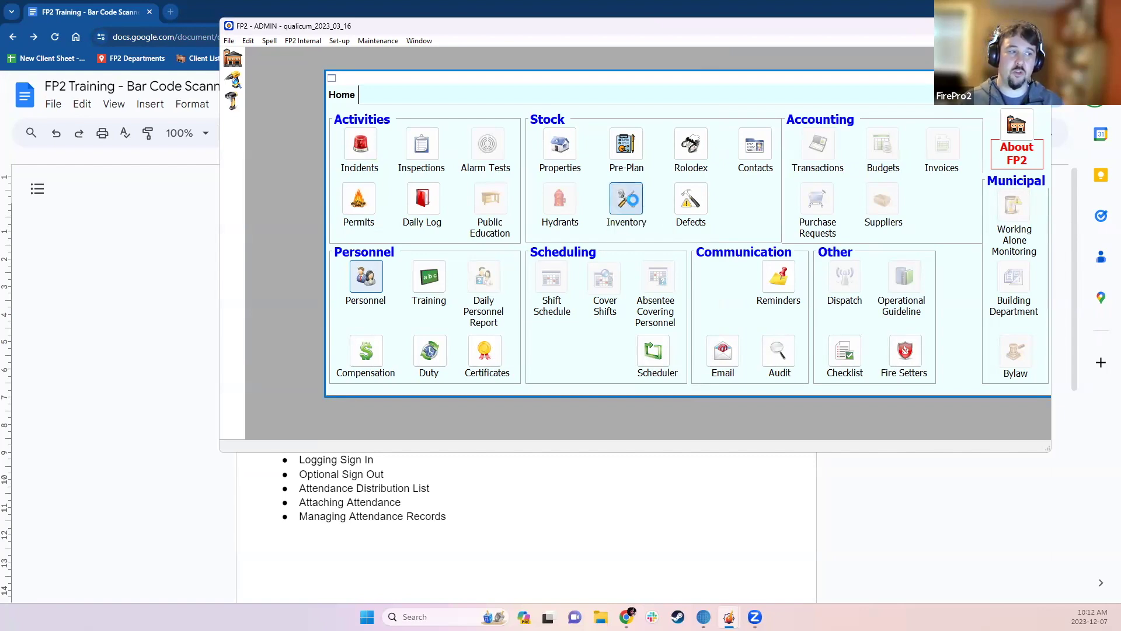
{"action": "left_click", "coordinate": [856, 144]}
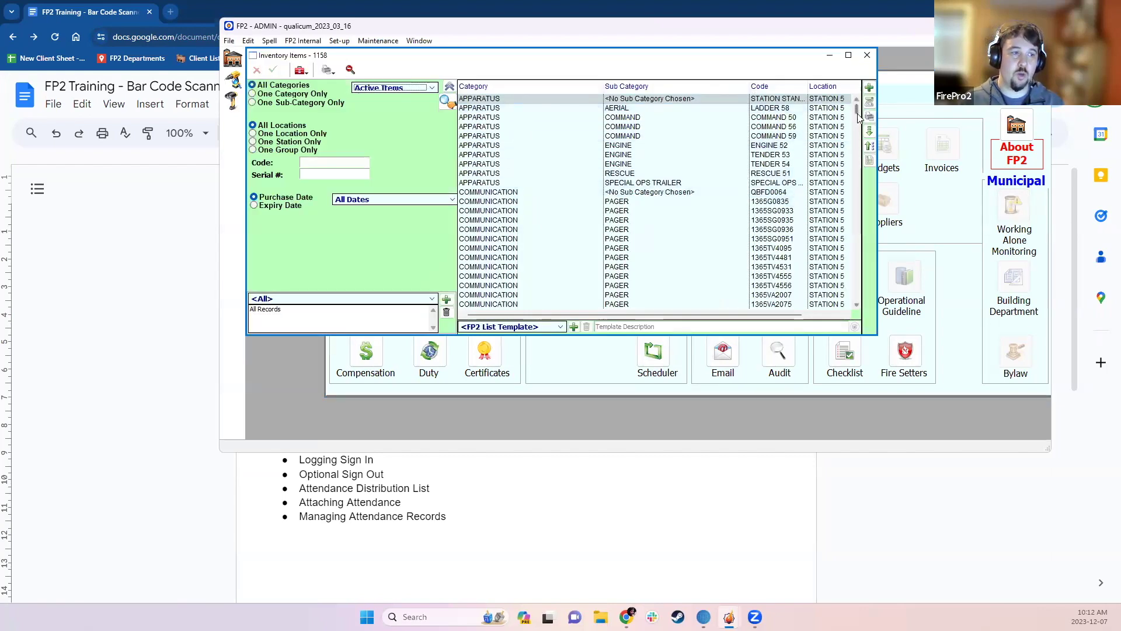
{"action": "left_click_drag", "start_coordinate": [856, 145], "coordinate": [858, 275]}
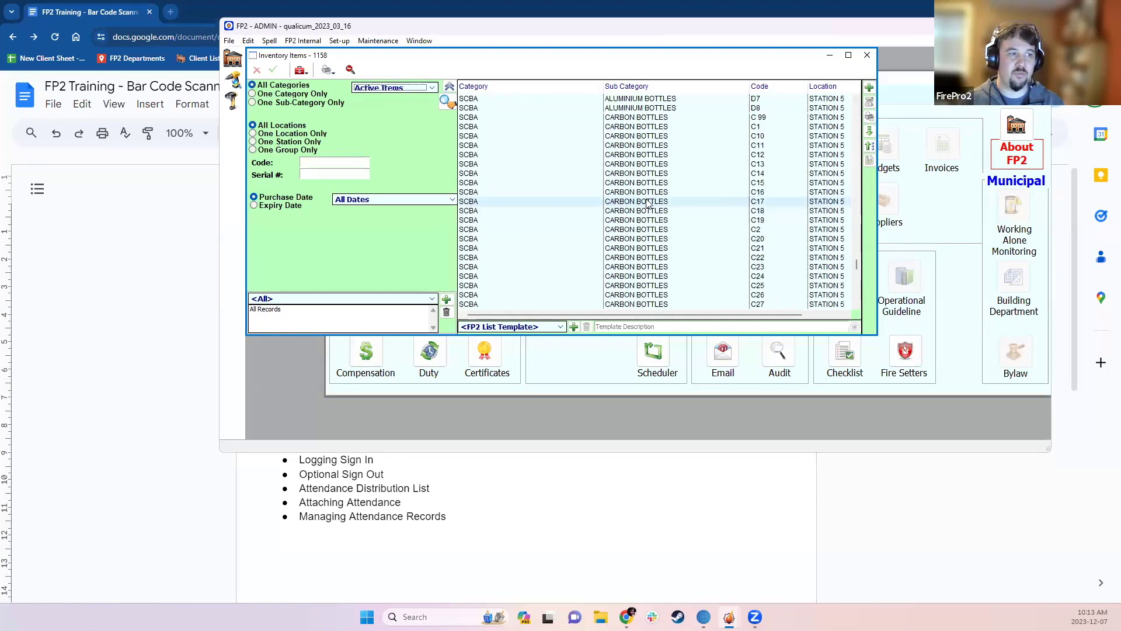
{"action": "scroll", "coordinate": [647, 213], "scroll_direction": "down", "scroll_amount": 8}
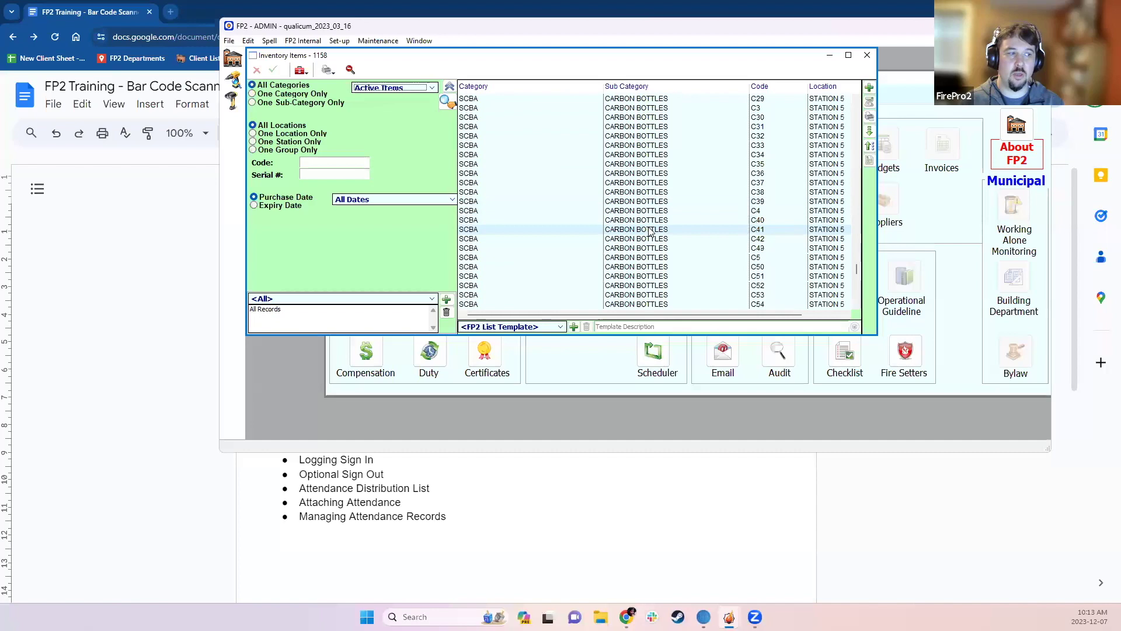
{"action": "double_click", "coordinate": [646, 211]}
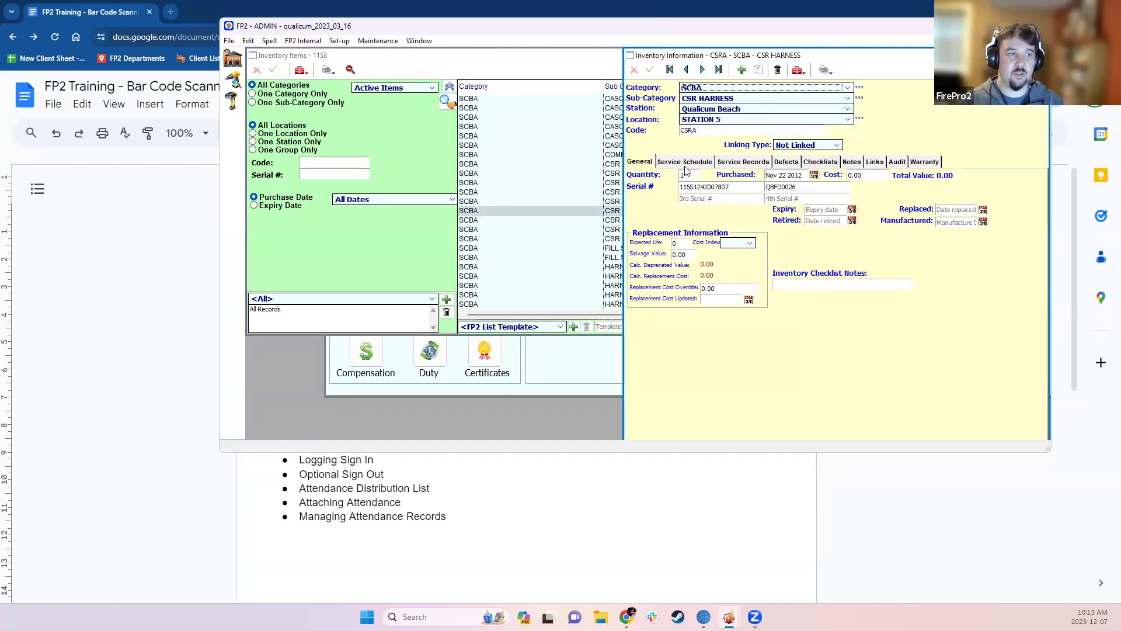
{"action": "left_click", "coordinate": [686, 162]}
{"action": "left_click", "coordinate": [749, 164]}
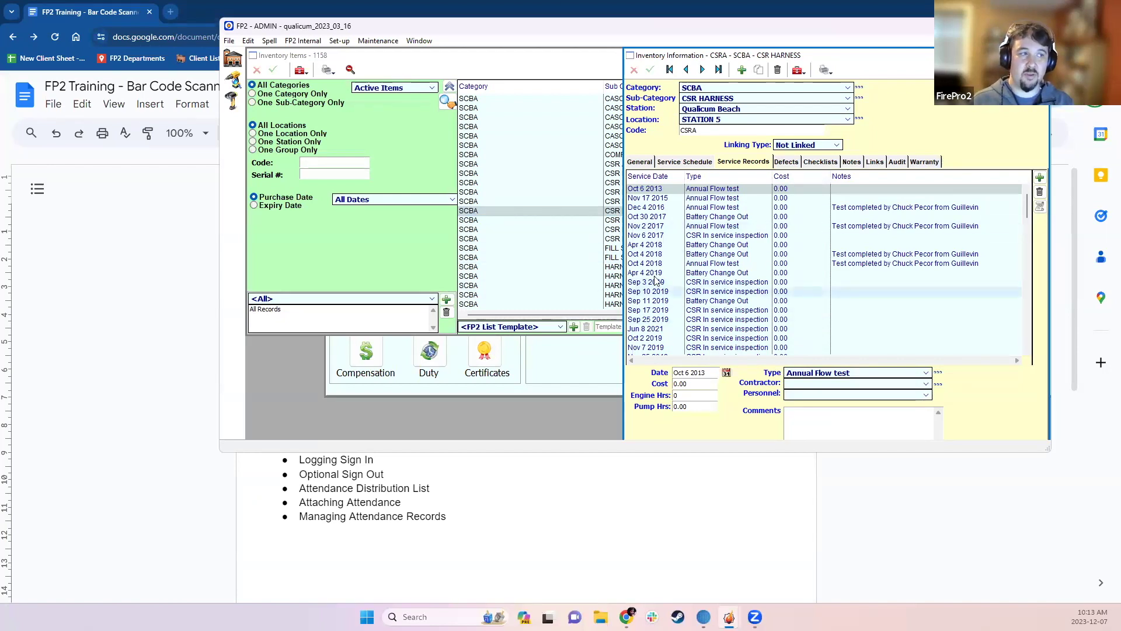
{"action": "left_click", "coordinate": [860, 102]}
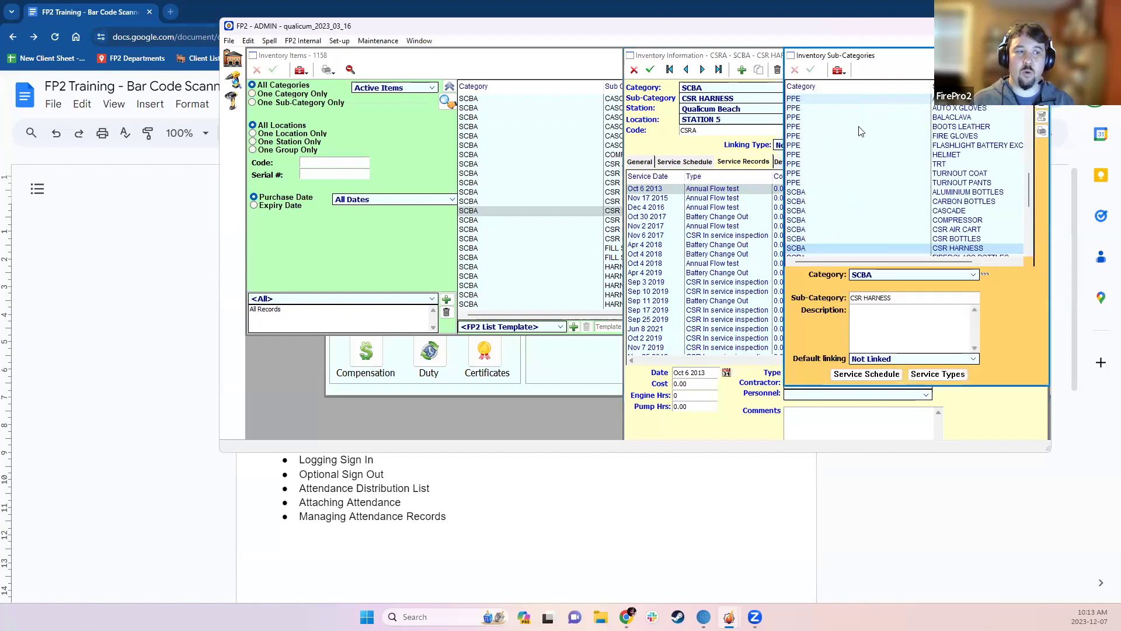
- Open CSR HARNESS service types and inspect Annual Flow test and CSR In service inspection's checklist template
{"action": "left_click", "coordinate": [960, 378]}
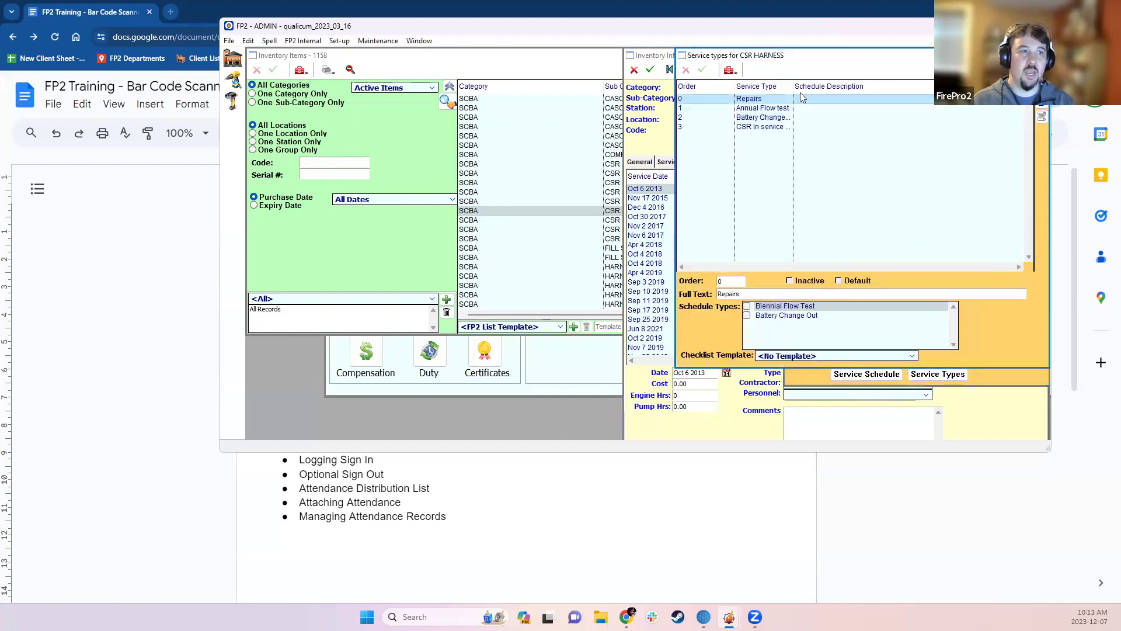
{"action": "left_click_drag", "start_coordinate": [793, 89], "coordinate": [862, 89]}
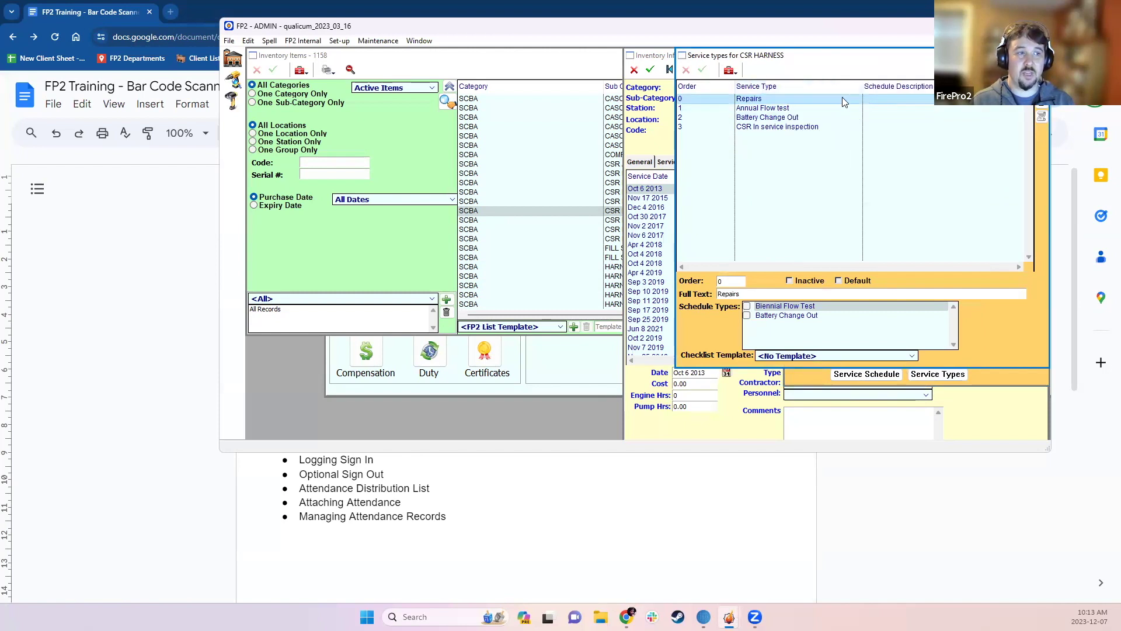
{"action": "left_click", "coordinate": [770, 108]}
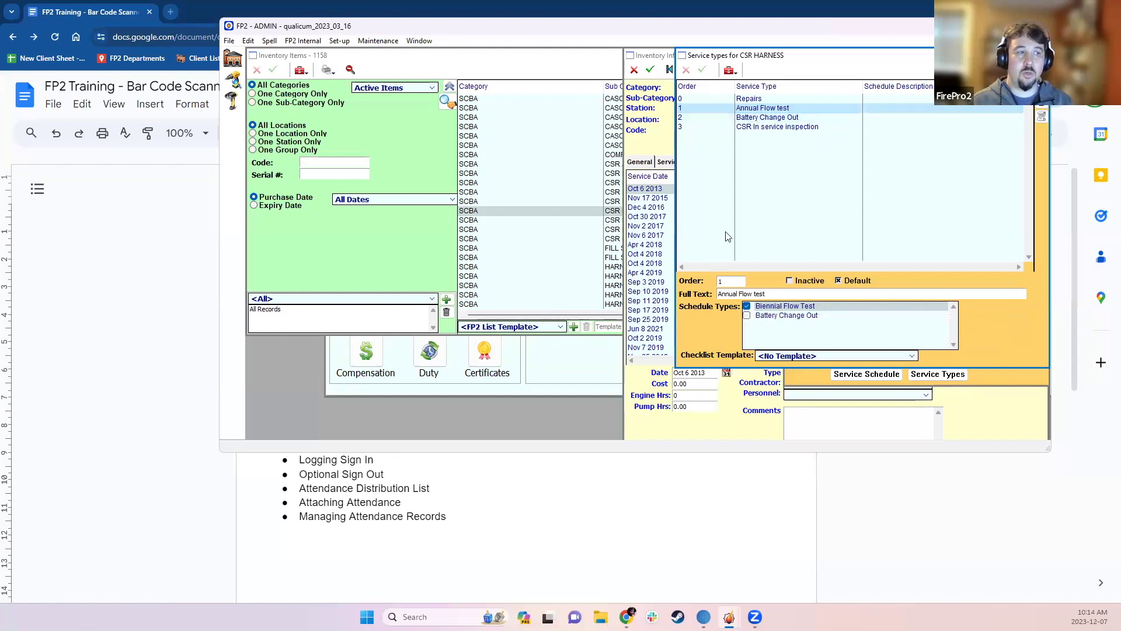
{"action": "left_click", "coordinate": [752, 128]}
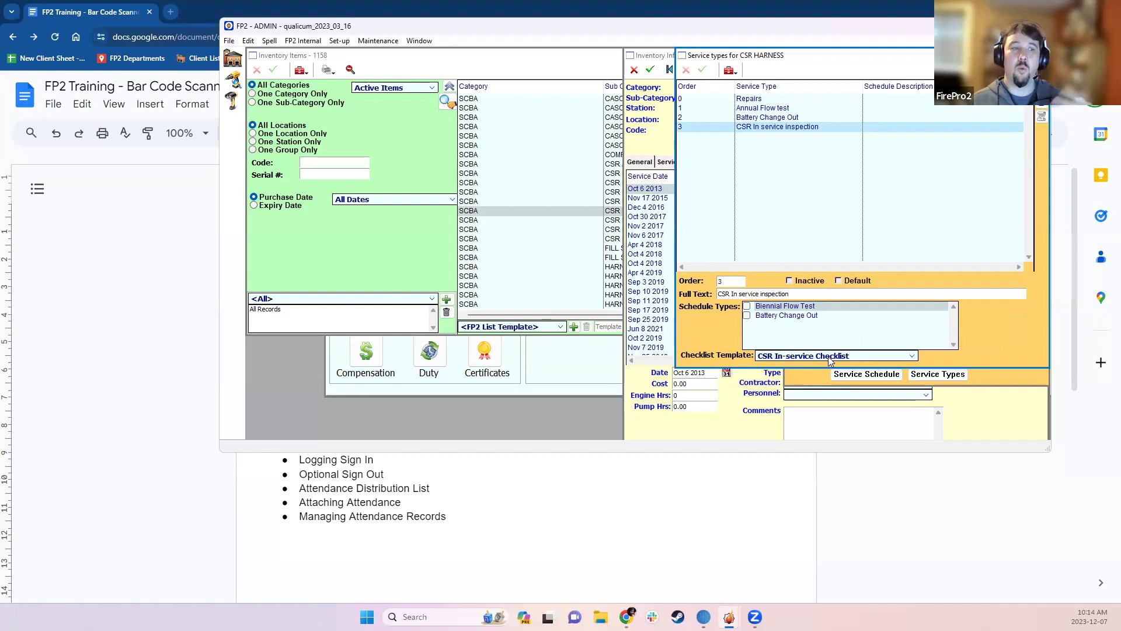
{"action": "left_click", "coordinate": [828, 356]}
{"action": "left_click", "coordinate": [828, 356]}
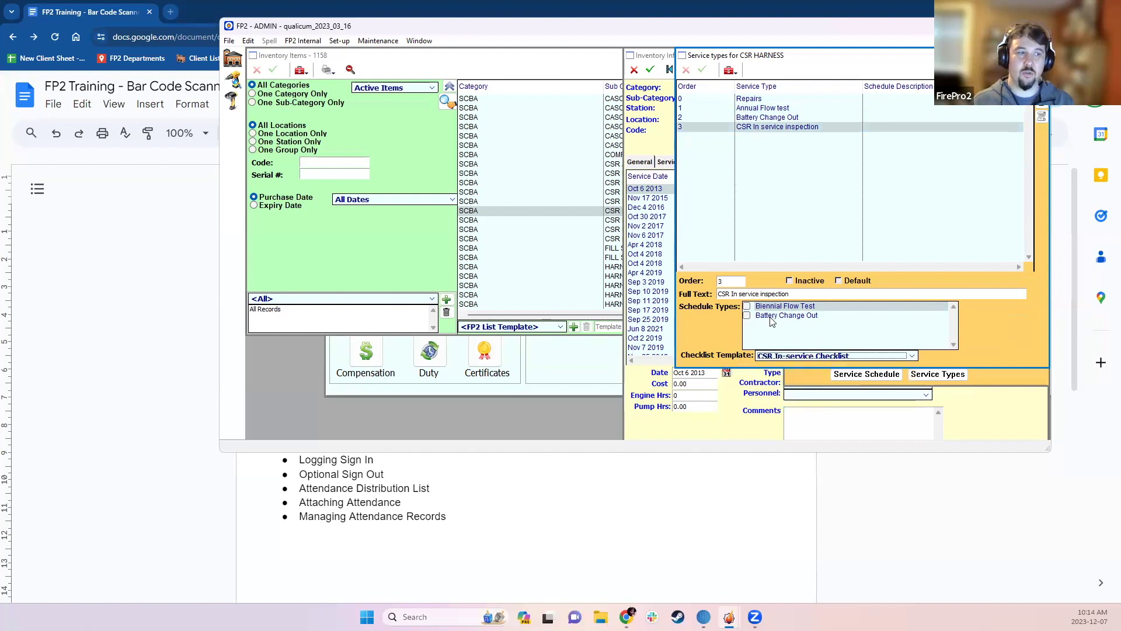
- Select the inspection's schedule types, save the service type settings, and close the window
{"action": "left_click", "coordinate": [780, 341]}
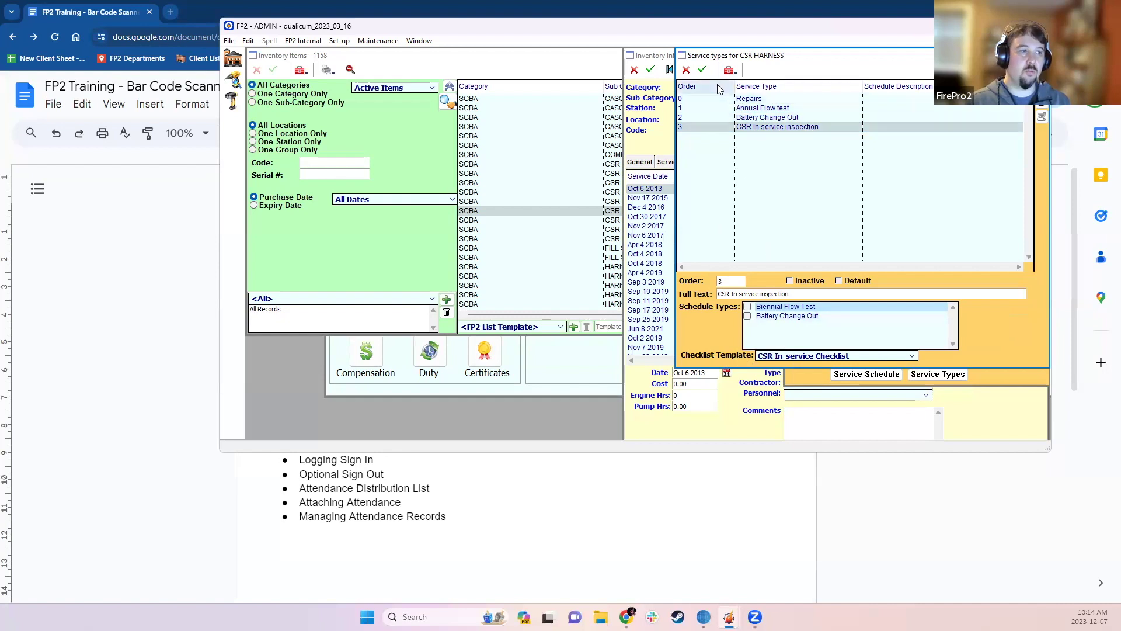
{"action": "left_click", "coordinate": [705, 70]}
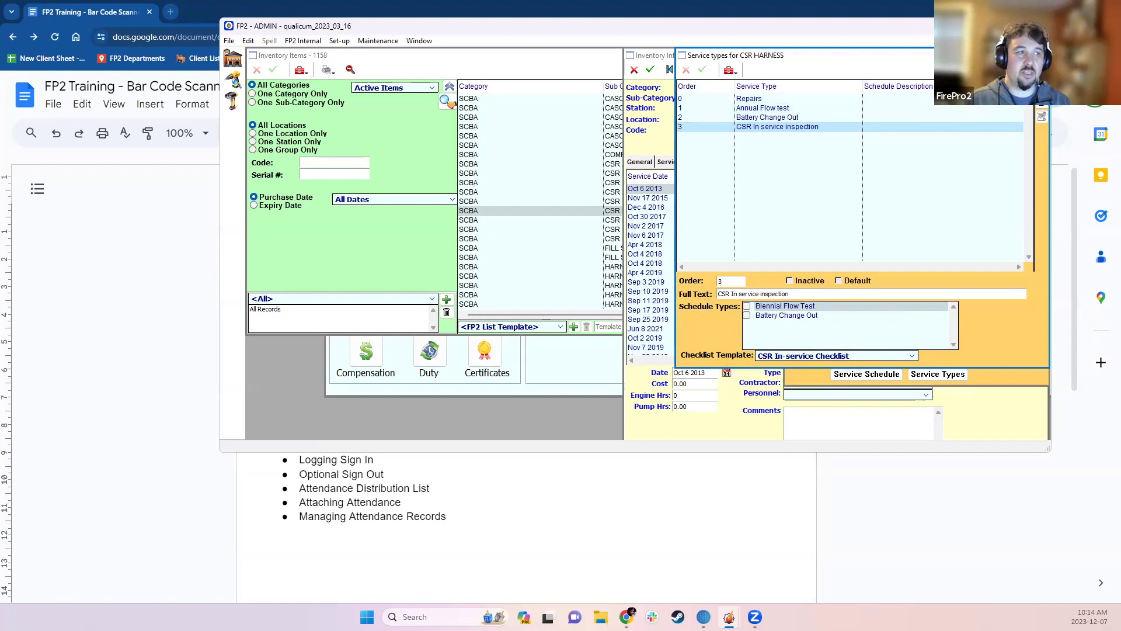
{"action": "key", "text": "Escape"}
{"action": "key", "text": "Escape"}
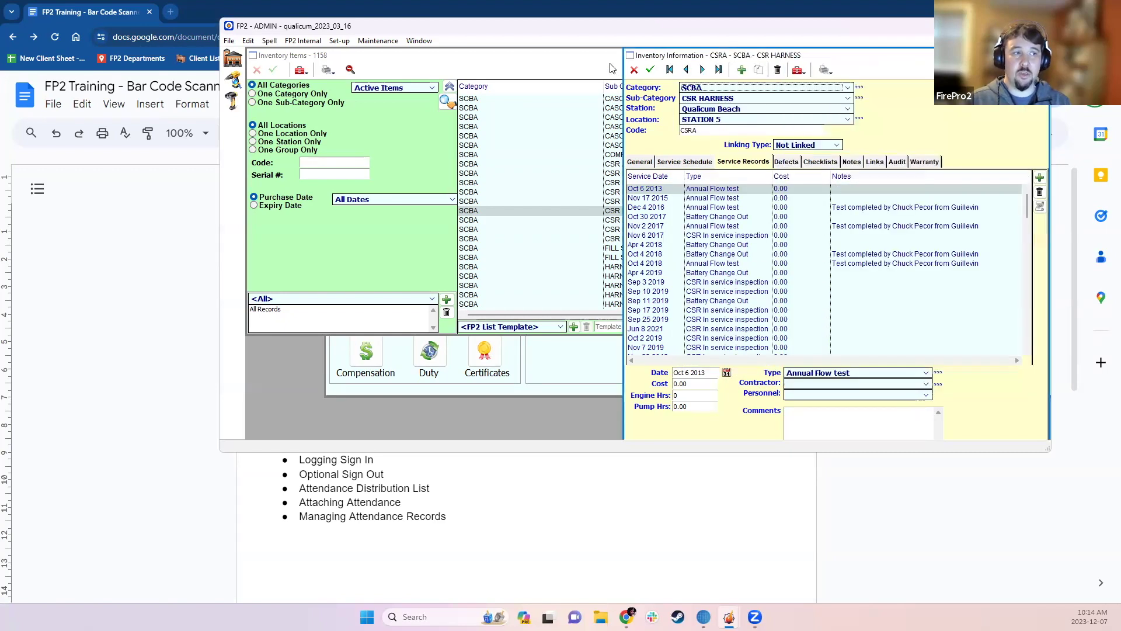
- Save the CSR harness inventory record, close both inventory windows, and launch the service record scanner
{"action": "left_click", "coordinate": [650, 69]}
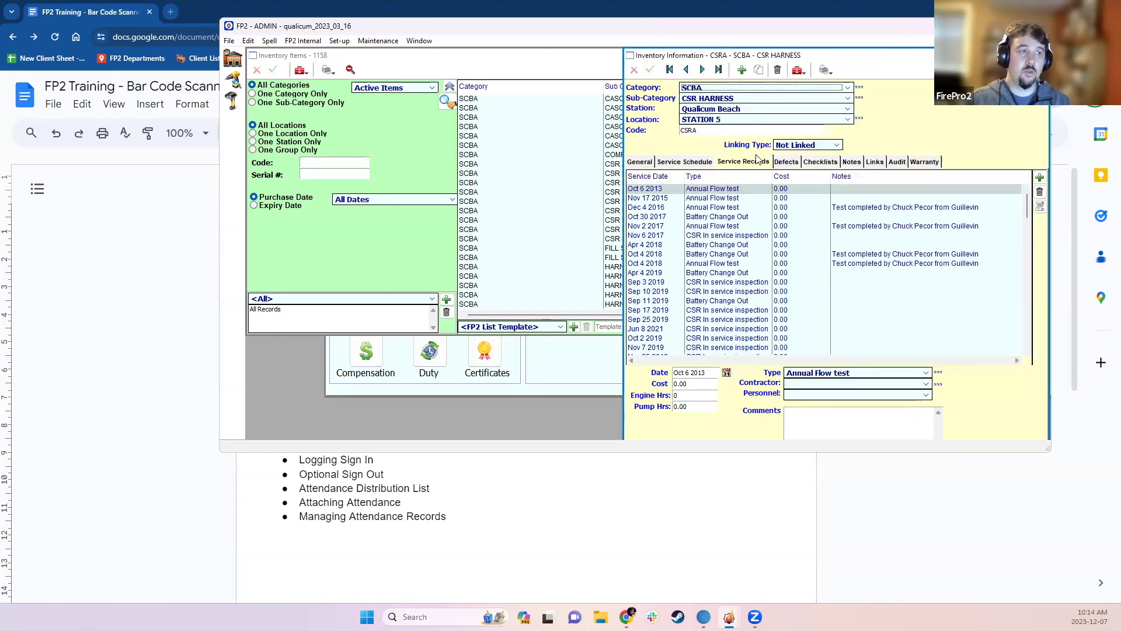
{"action": "key", "text": "Escape"}
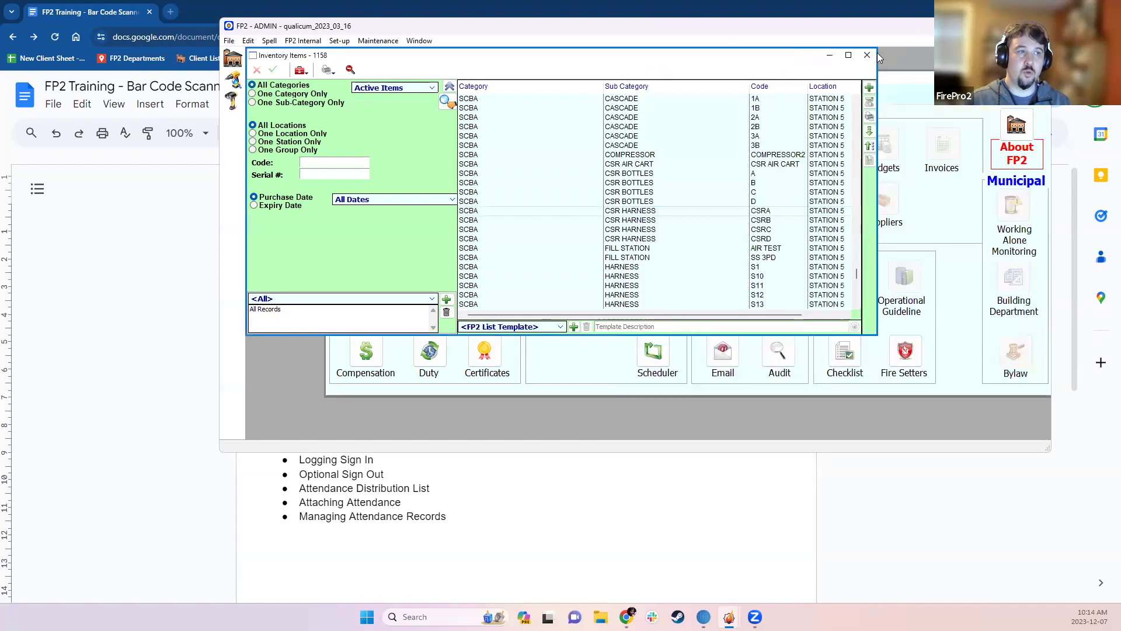
{"action": "left_click", "coordinate": [867, 56]}
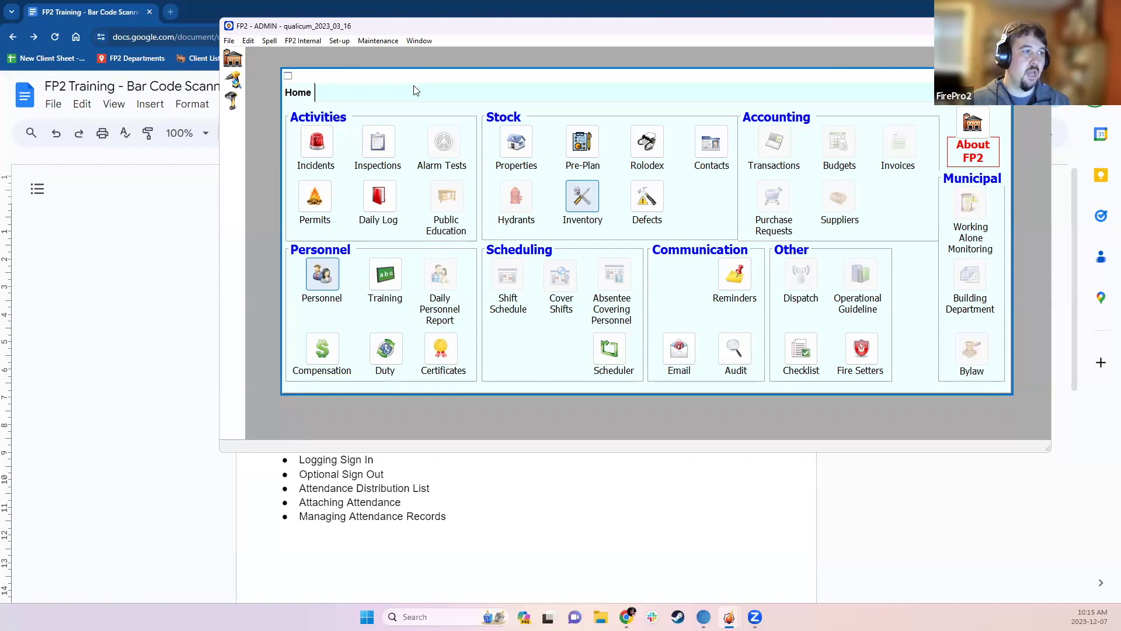
{"action": "left_click", "coordinate": [235, 84]}
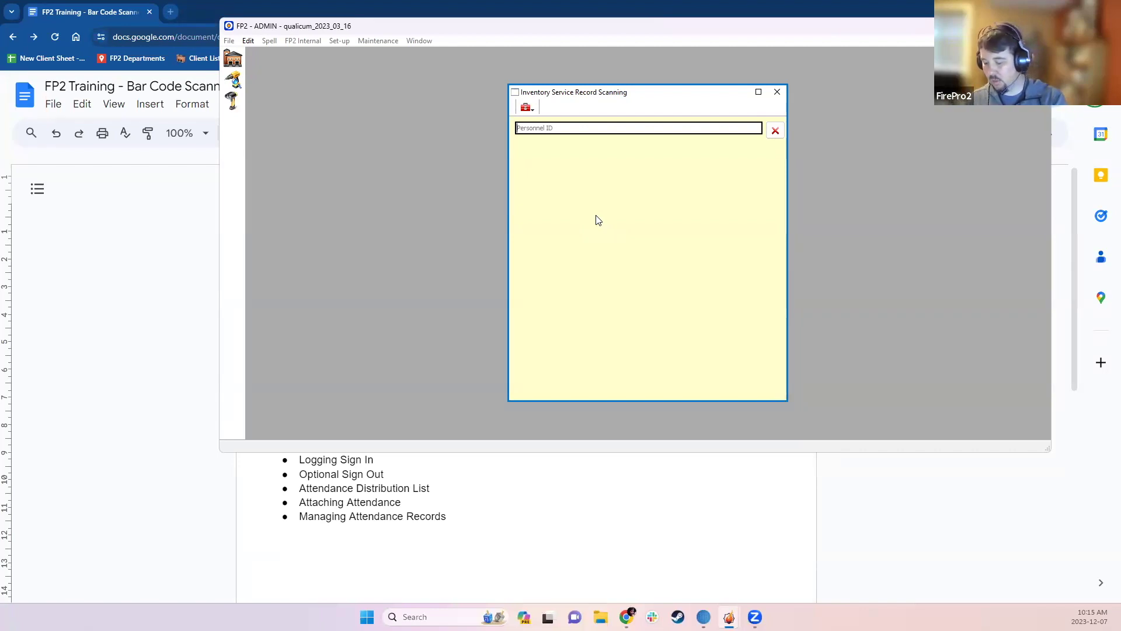
- Sign in with the member's personnel ID, then scan the S13 SCBA harness to list its four service types
{"action": "type", "text": "****"}
{"action": "key", "text": "Return"}
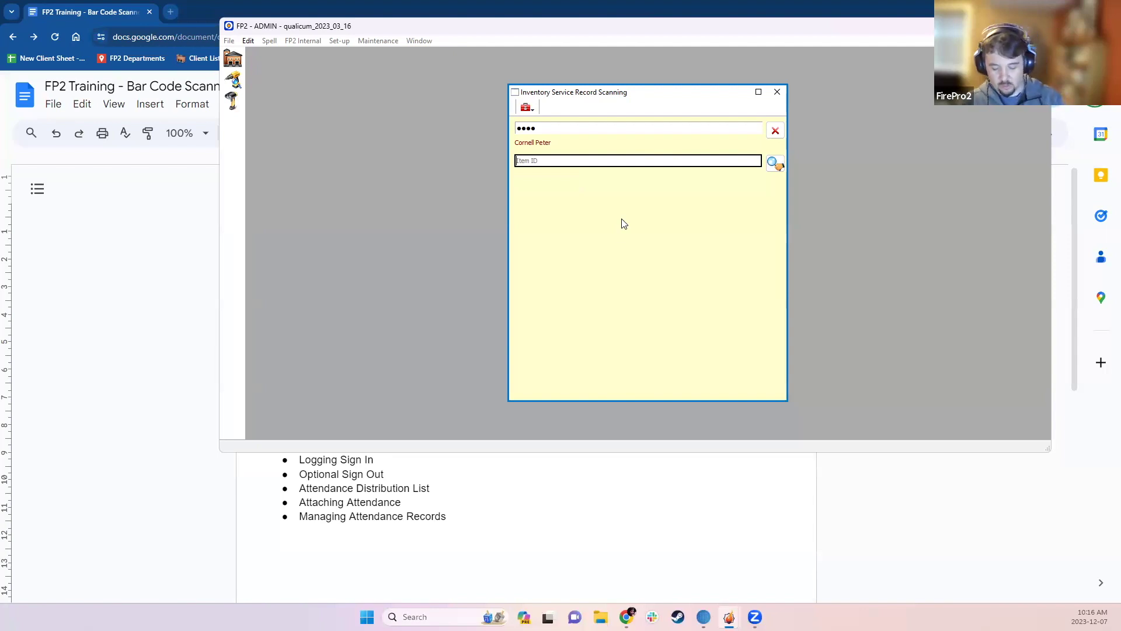
{"action": "type", "text": "••••••••••••••"}
{"action": "key", "text": "Return"}
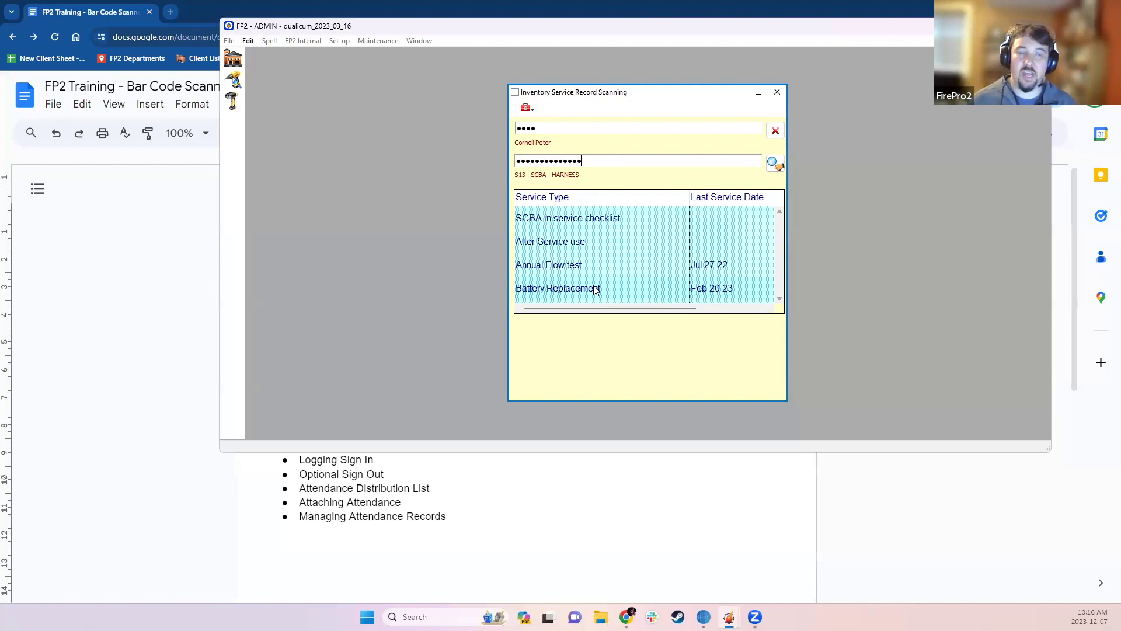
- Record an Annual Flow test for the S13 harness with Retire Item left off, and finish the service record
{"action": "left_click", "coordinate": [561, 246]}
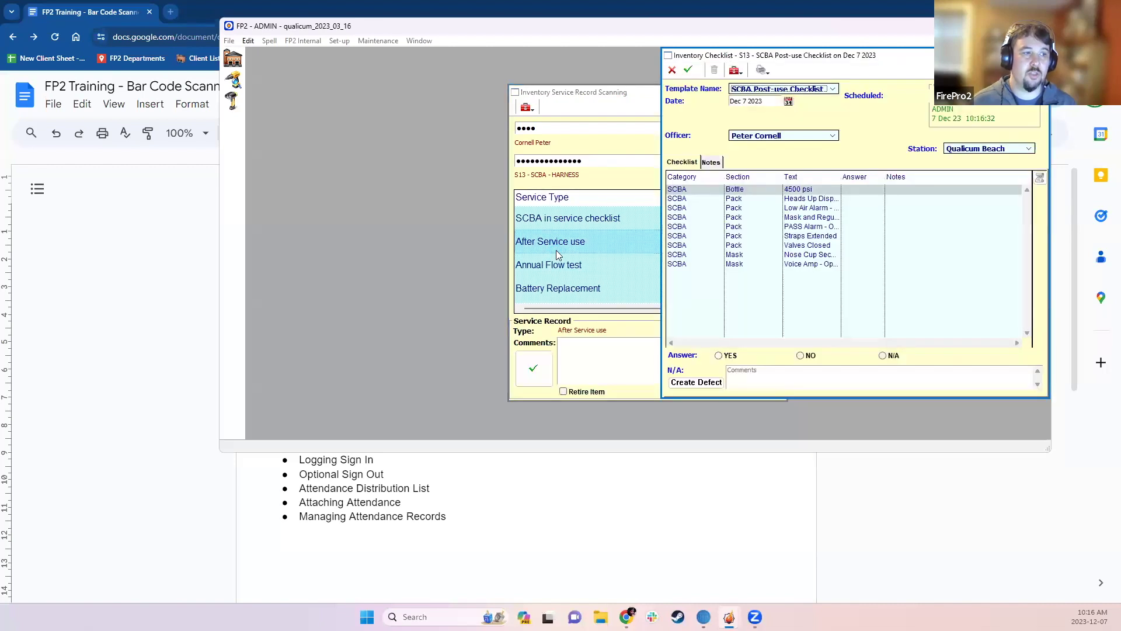
{"action": "left_click", "coordinate": [672, 71]}
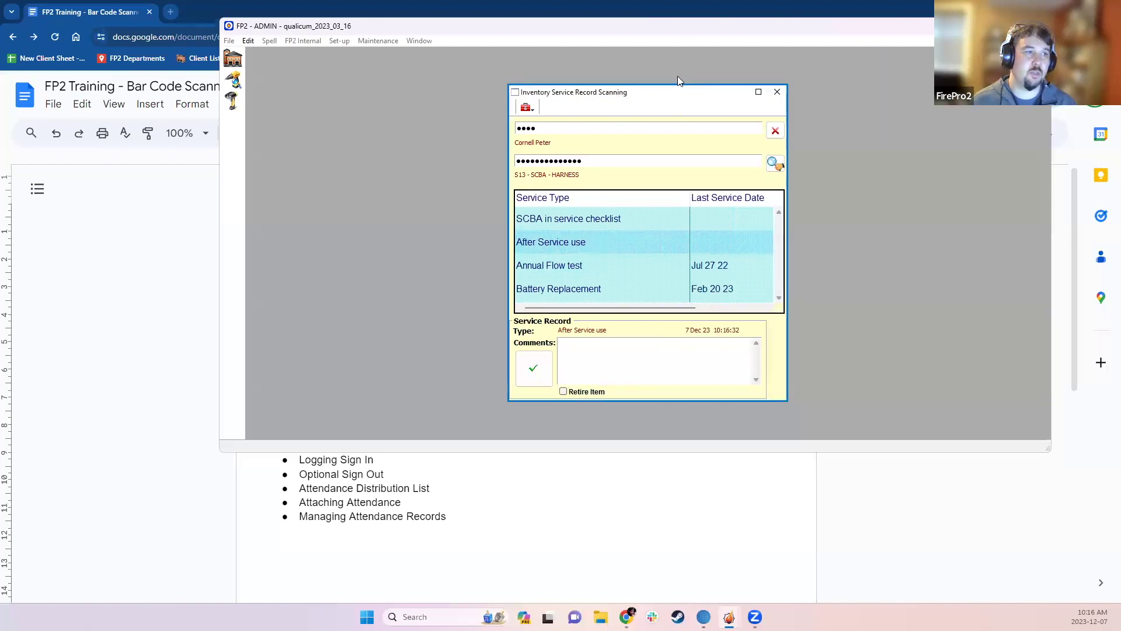
{"action": "left_click", "coordinate": [563, 267]}
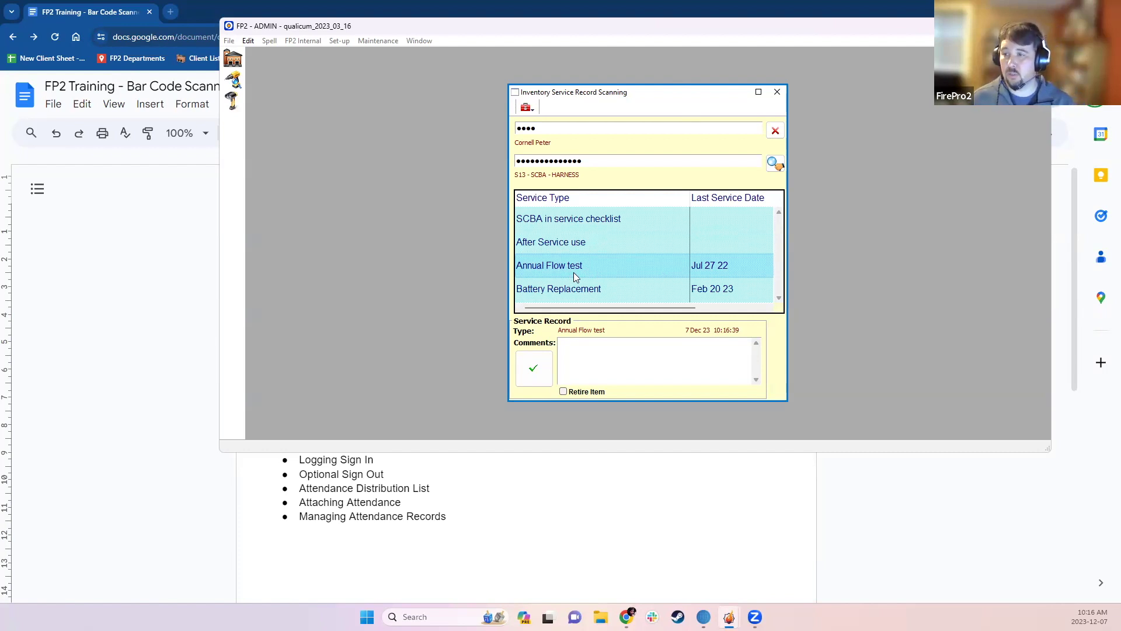
{"action": "left_click", "coordinate": [577, 363]}
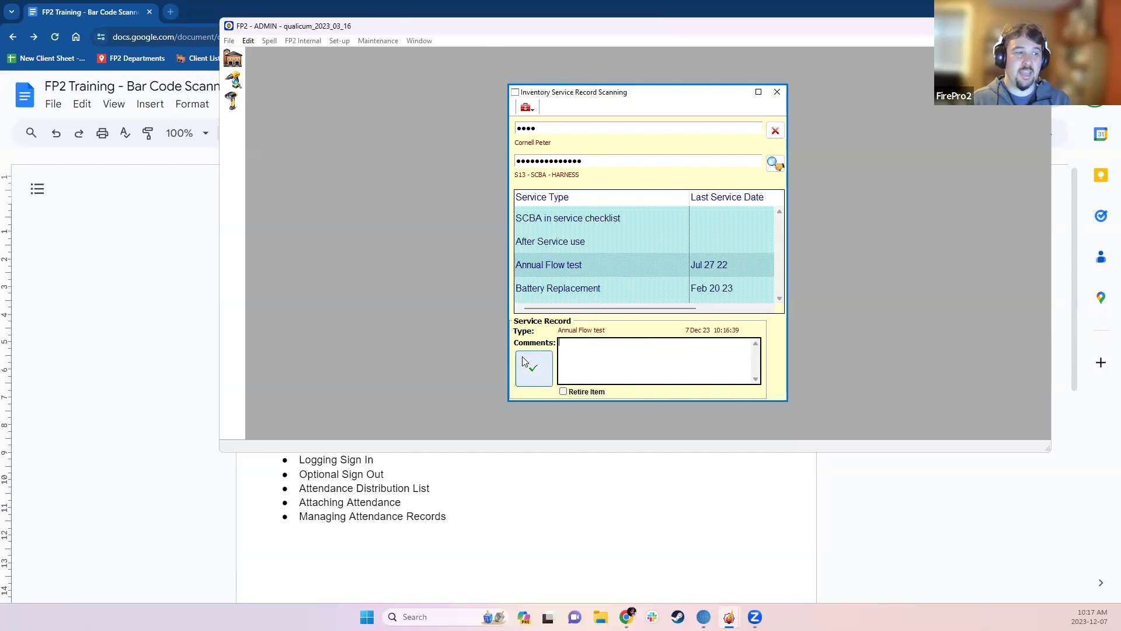
{"action": "left_click", "coordinate": [585, 394]}
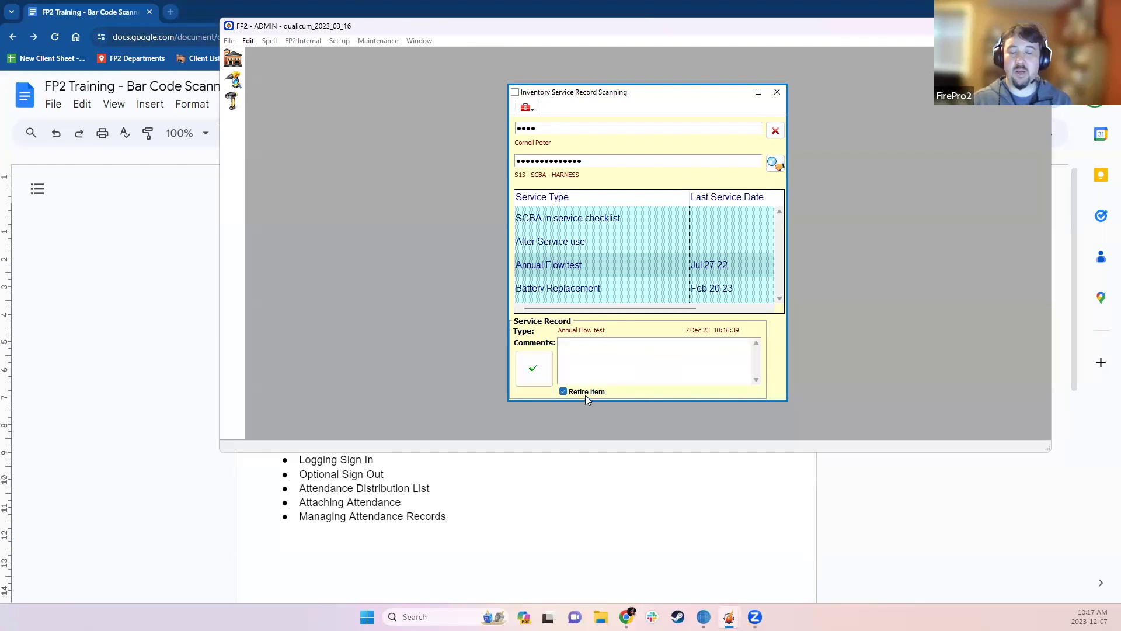
{"action": "left_click", "coordinate": [585, 394]}
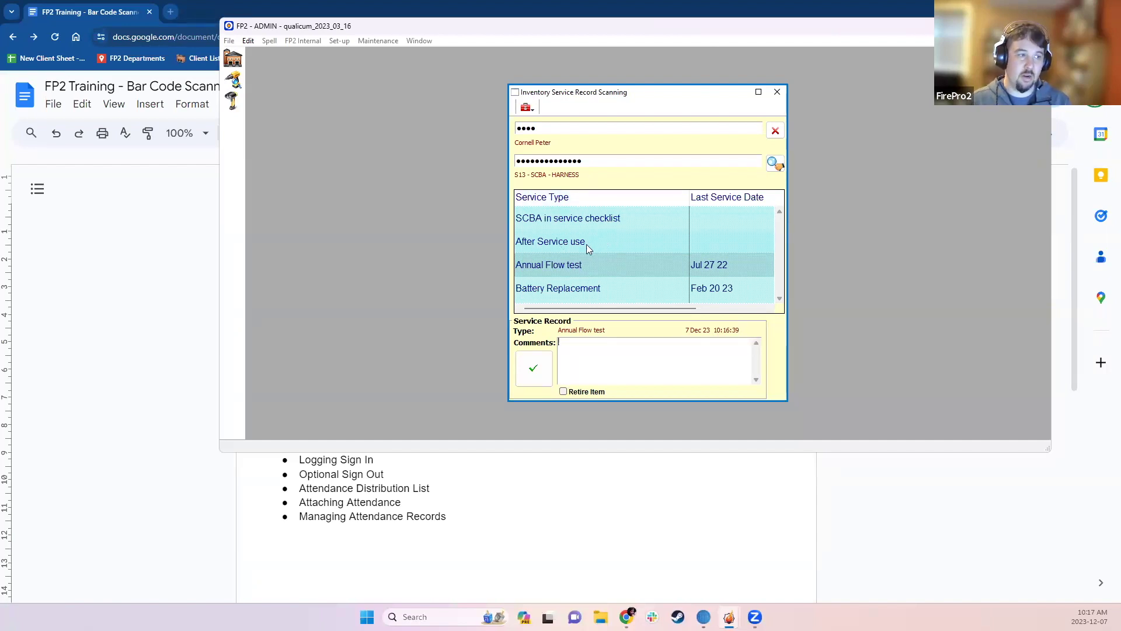
{"action": "left_click", "coordinate": [575, 265]}
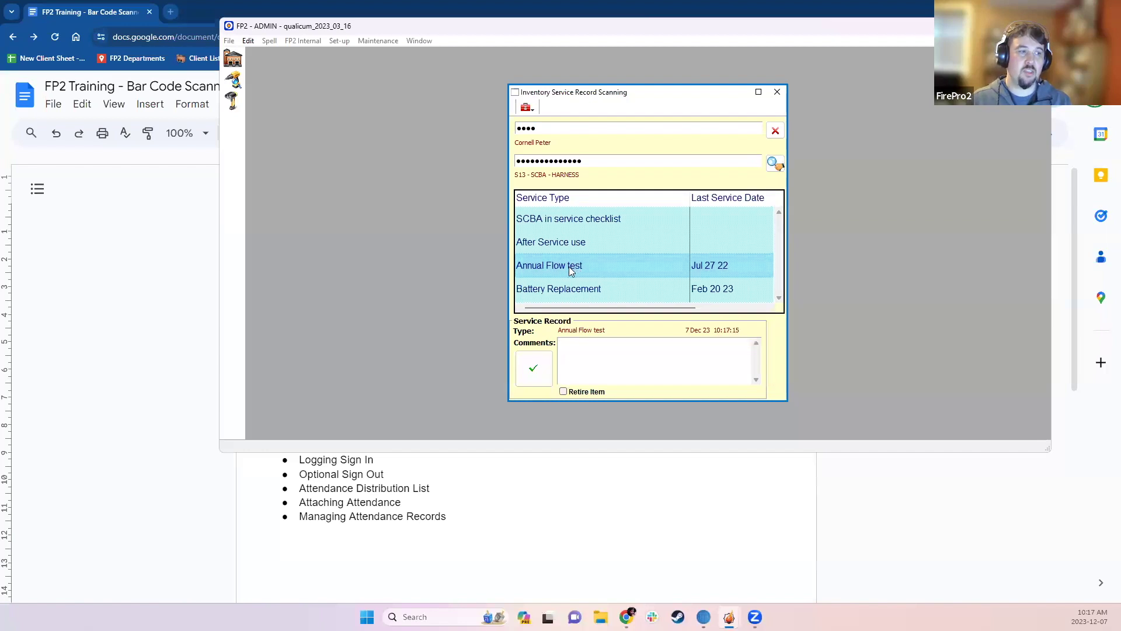
{"action": "left_click", "coordinate": [534, 370]}
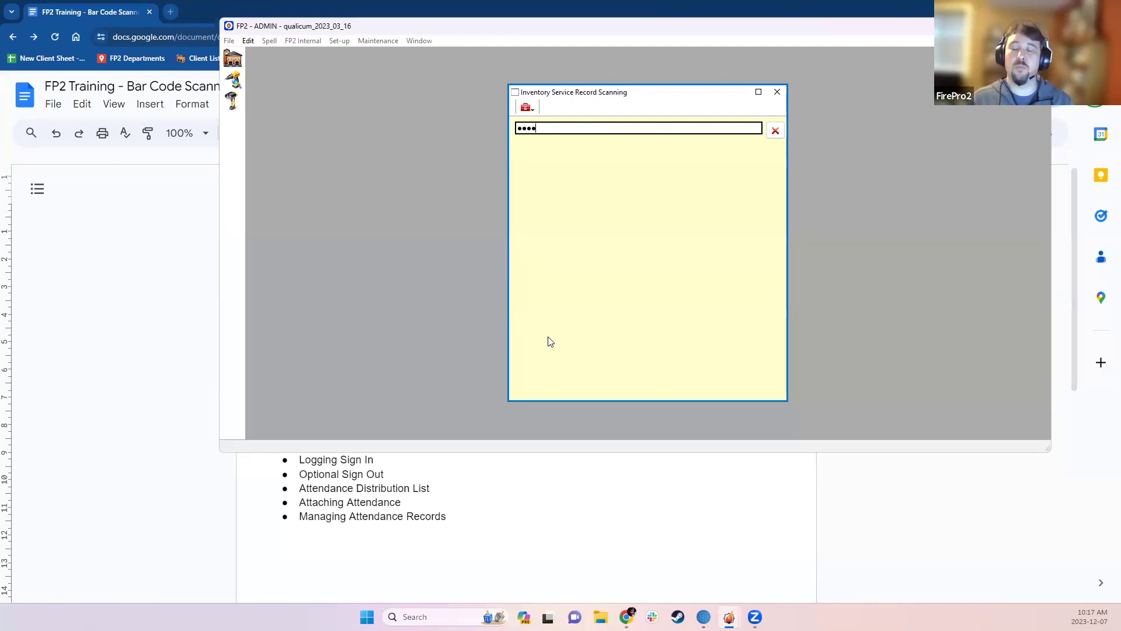
- Close the service record scanner and open the Inventory Items list of 1158 active items from Home
{"action": "key", "text": "Return"}
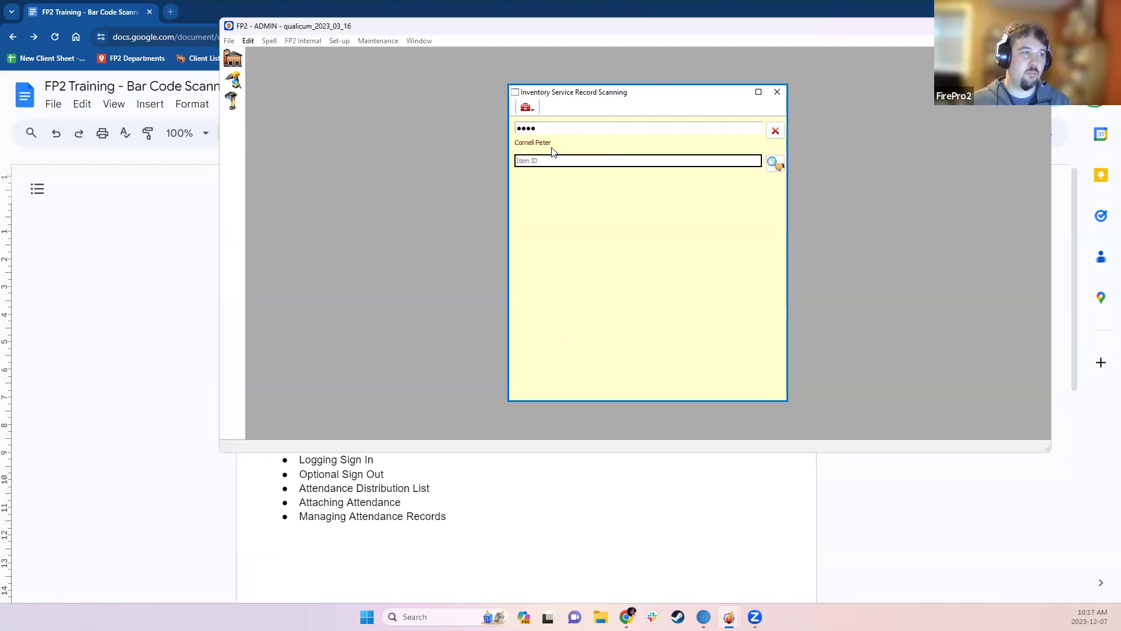
{"action": "left_click", "coordinate": [777, 91]}
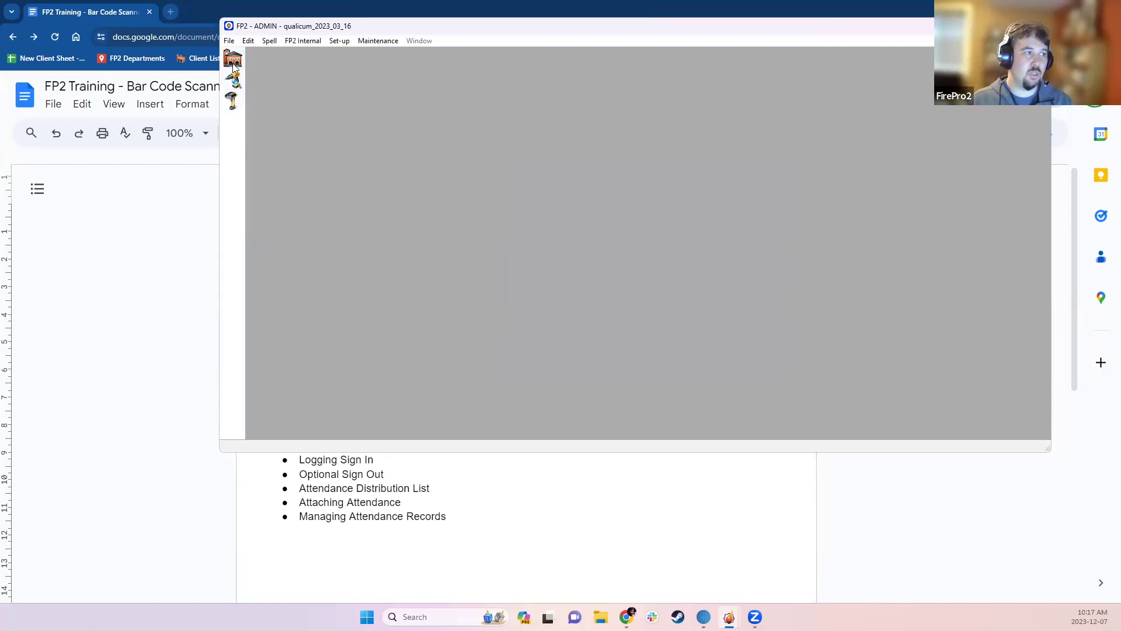
{"action": "left_click", "coordinate": [233, 59]}
{"action": "left_click", "coordinate": [743, 146]}
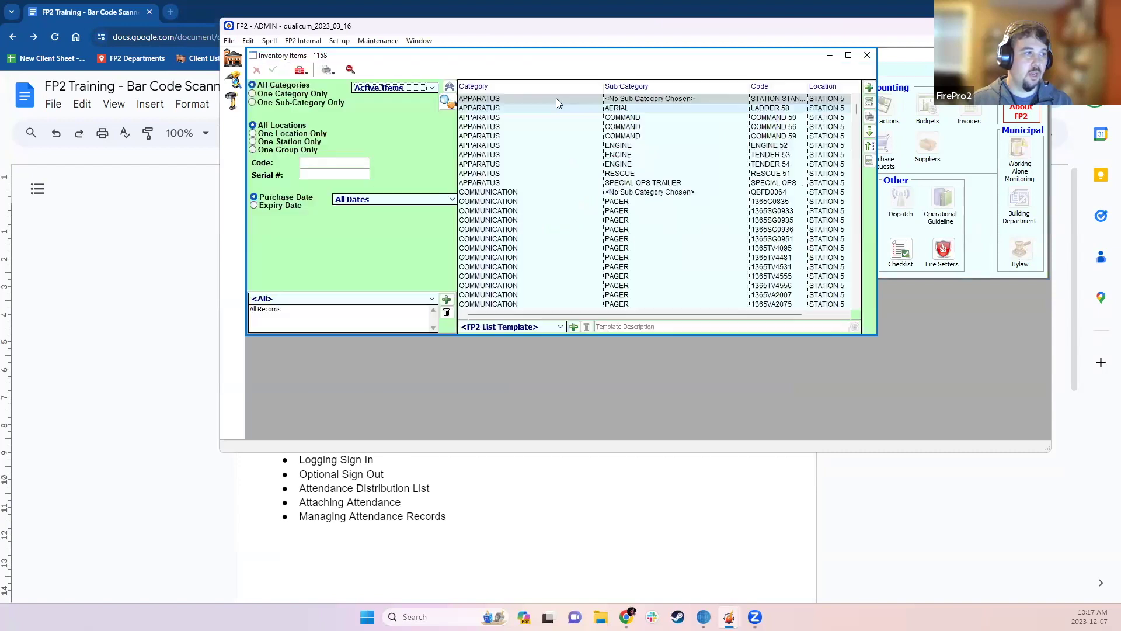
{"action": "left_click", "coordinate": [325, 174]}
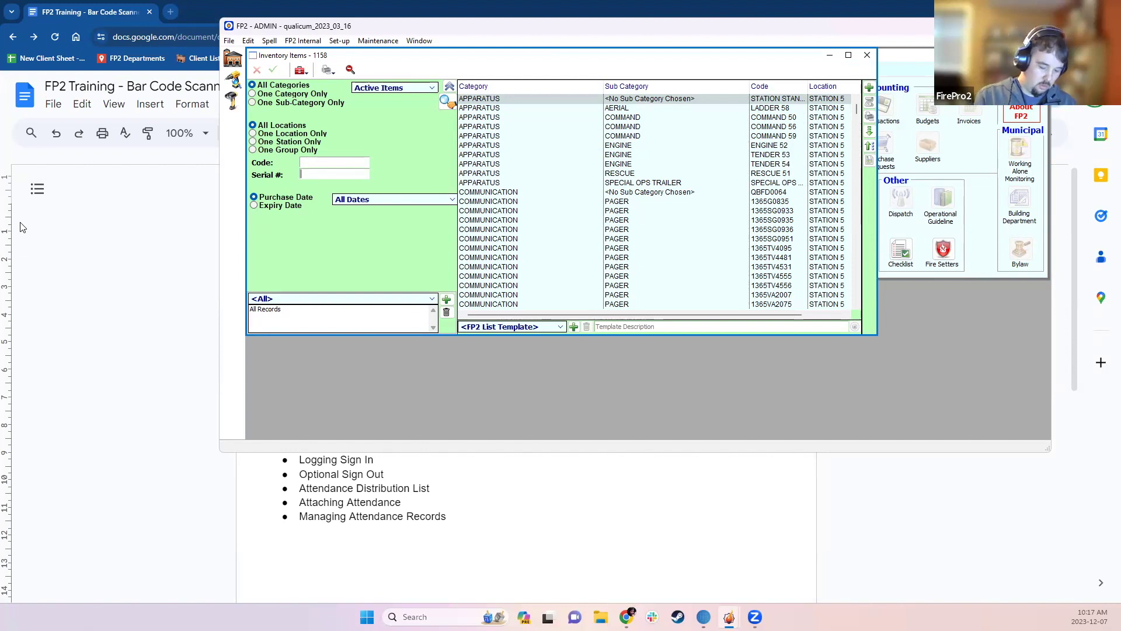
{"action": "type", "text": "115S1234016598"}
{"action": "key", "text": "Return"}
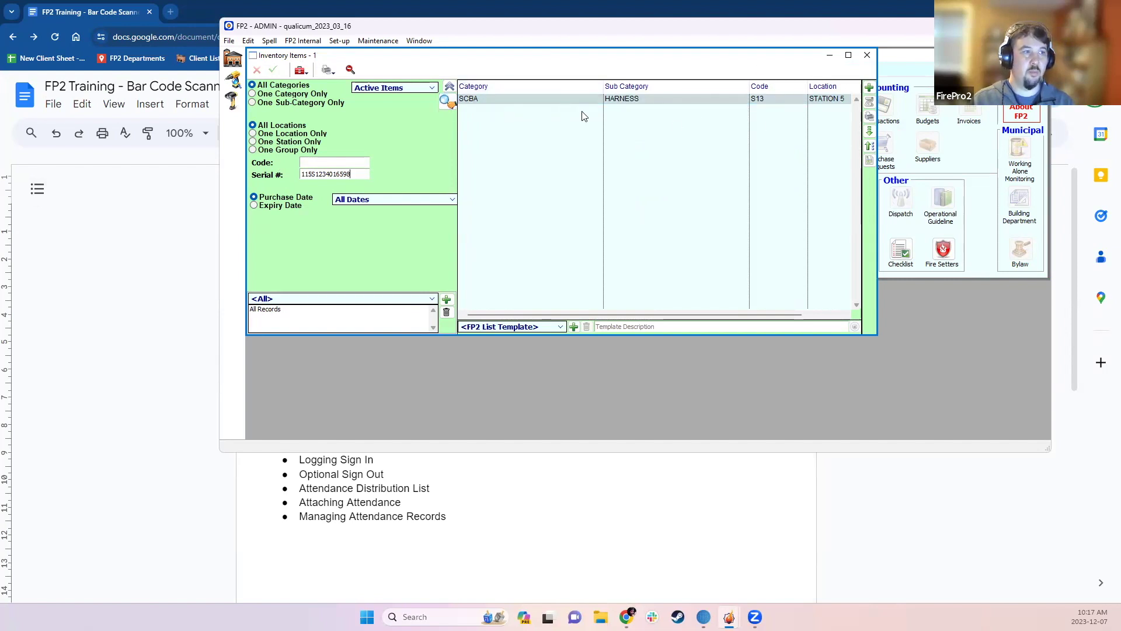
{"action": "double_click", "coordinate": [564, 99]}
- Confirm the Dec 7 2023 Annual Flow test in its service records, then close both windows
{"action": "left_click", "coordinate": [737, 162]}
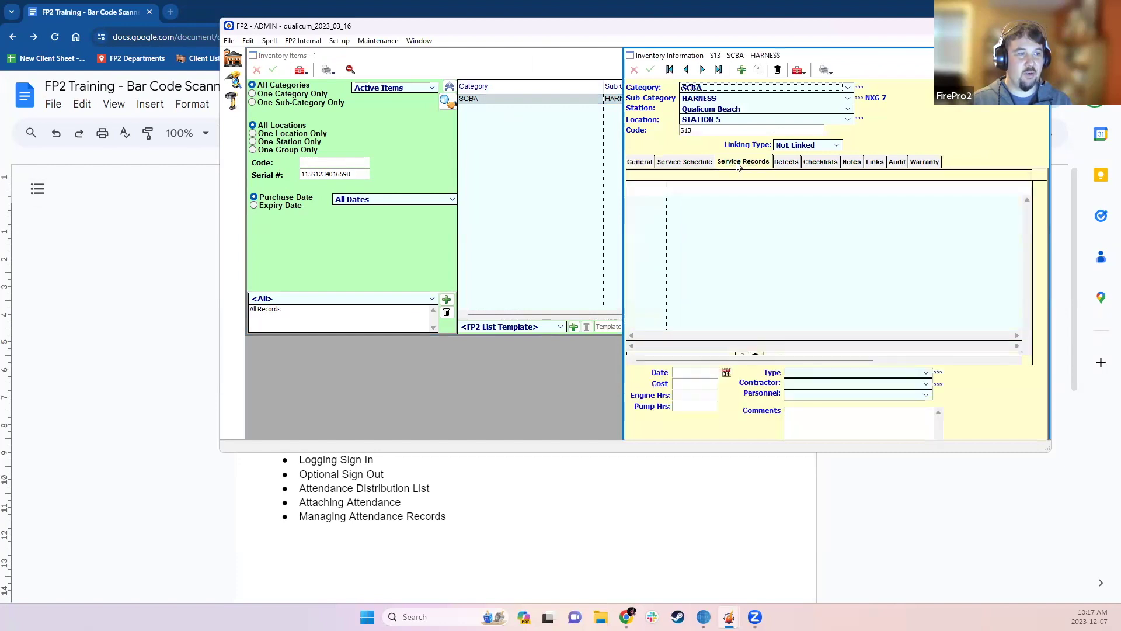
{"action": "scroll", "coordinate": [654, 180], "scroll_direction": "down", "scroll_amount": 4}
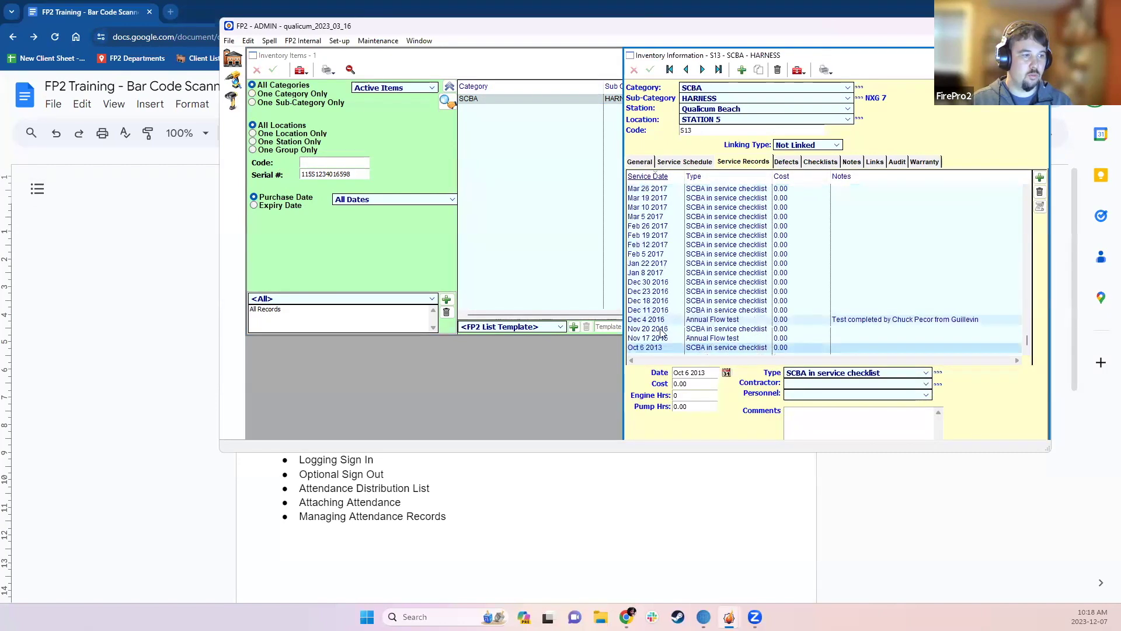
{"action": "left_click_drag", "start_coordinate": [1026, 343], "coordinate": [1024, 250]}
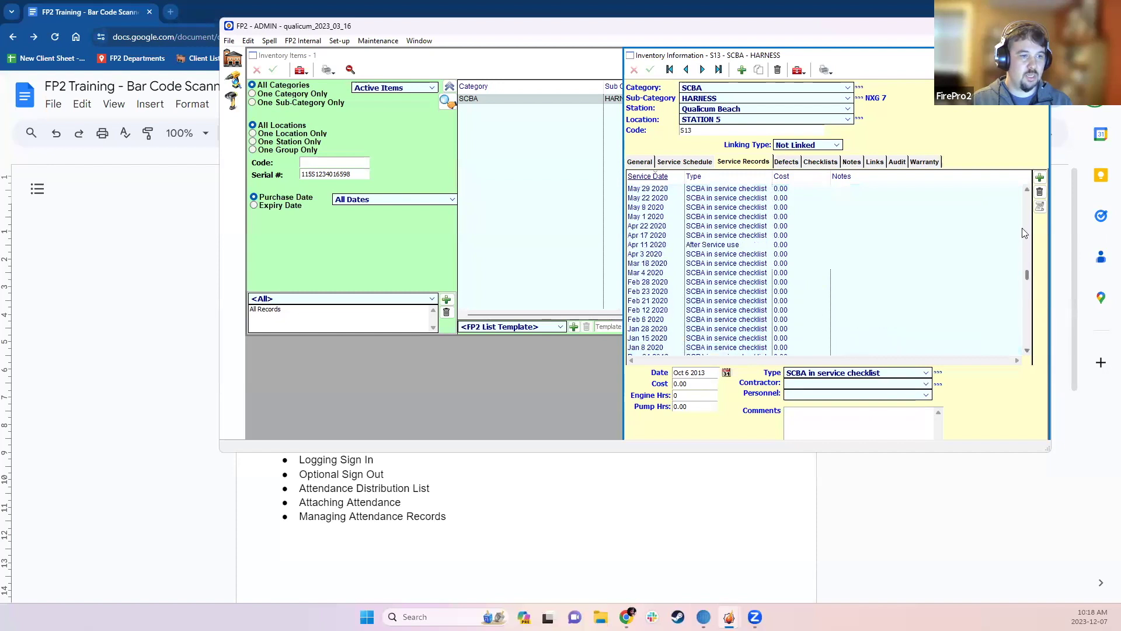
{"action": "scroll", "coordinate": [714, 192], "scroll_direction": "up", "scroll_amount": 10}
{"action": "left_click", "coordinate": [713, 192]}
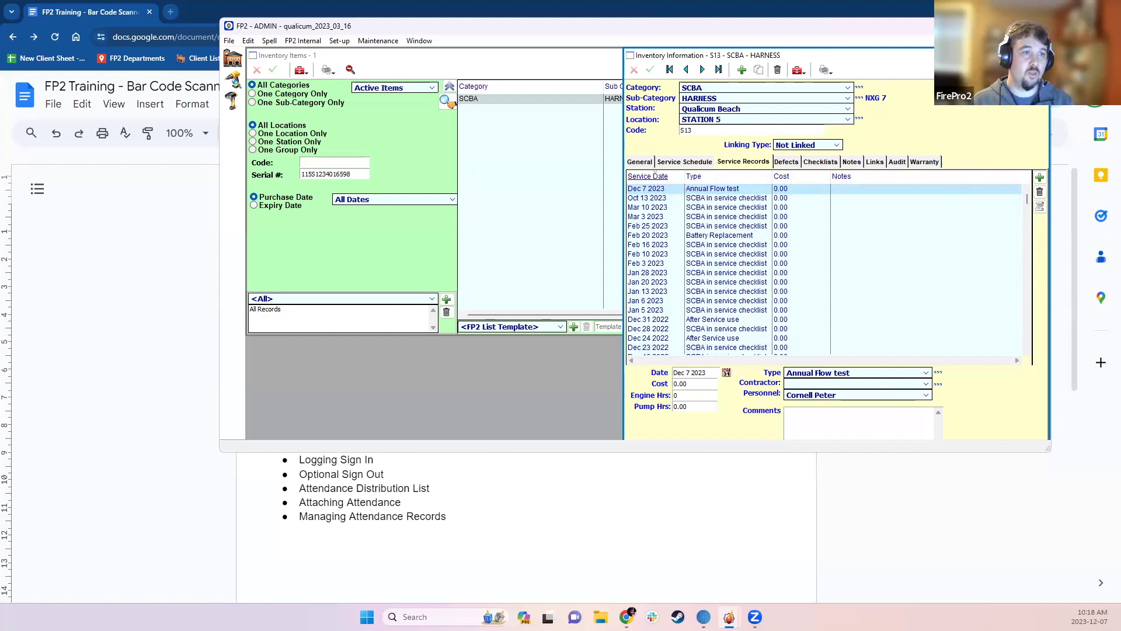
{"action": "left_click", "coordinate": [1042, 55]}
{"action": "left_click", "coordinate": [879, 55]}
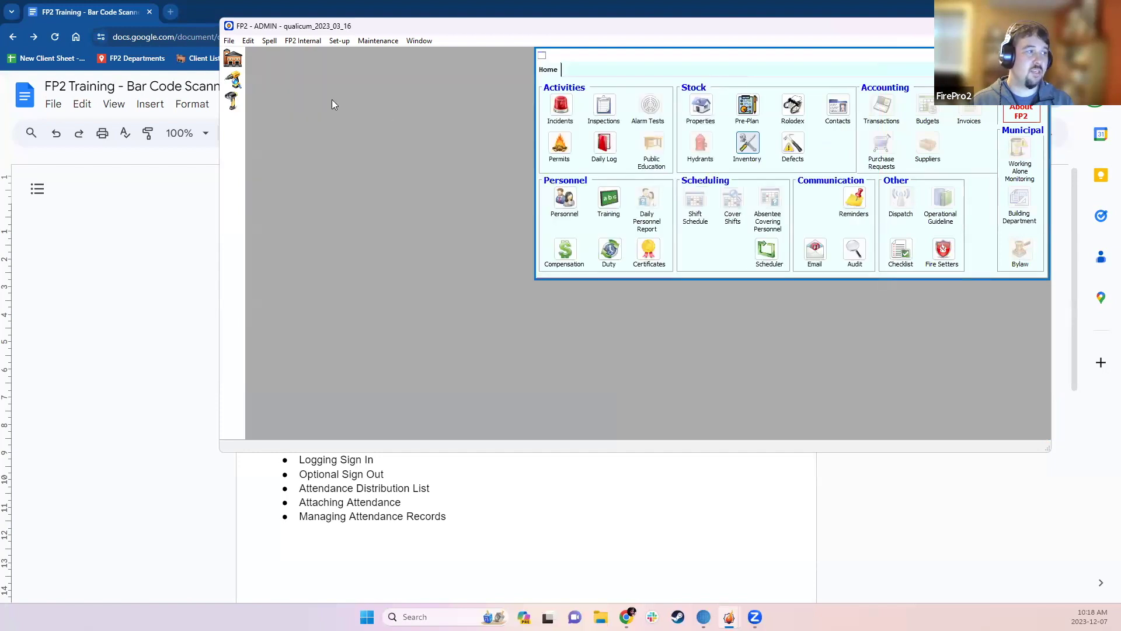
- Reopen the scanner, sign a member in, scan the S14 SCBA harness, and open its SCBA in service checklist
{"action": "left_click", "coordinate": [231, 82]}
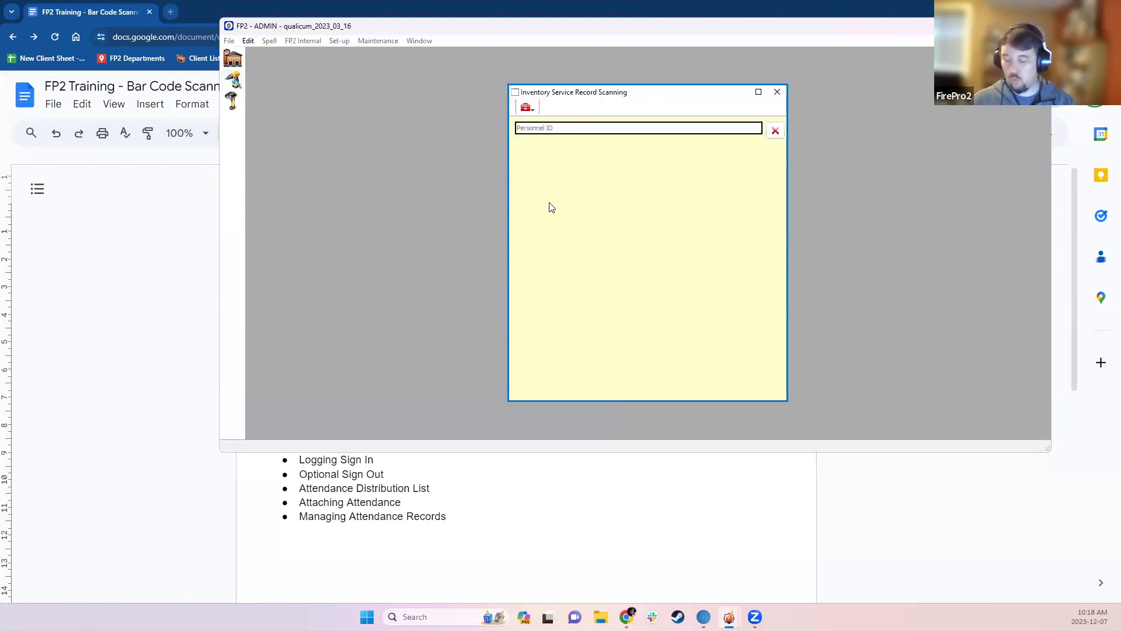
{"action": "type", "text": "••••"}
{"action": "key", "text": "Return"}
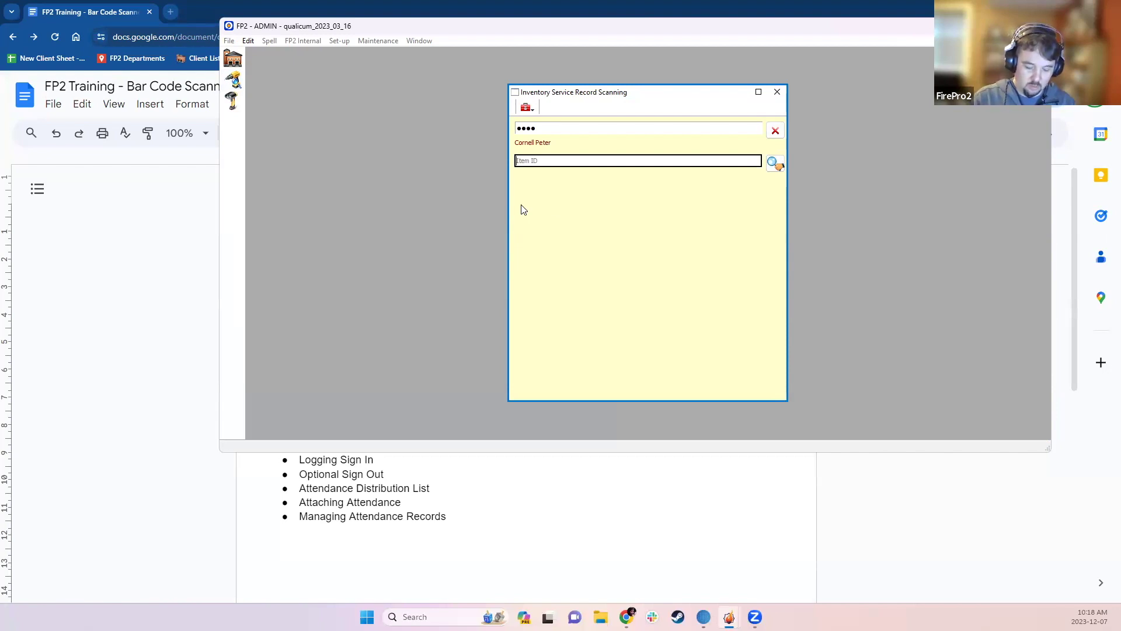
{"action": "type", "text": "••"}
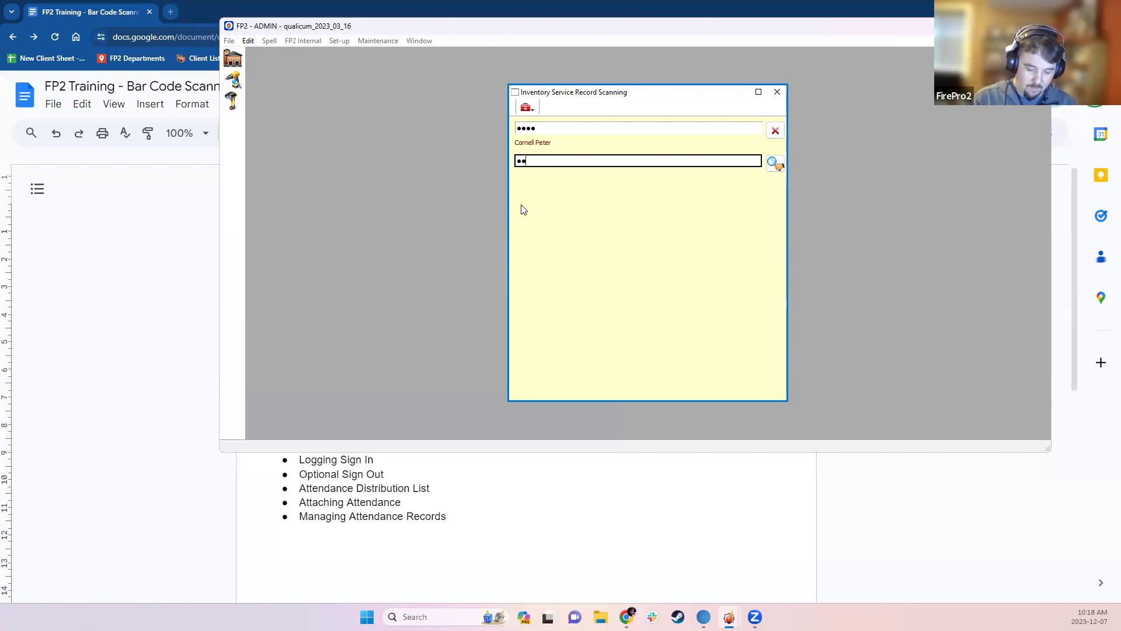
{"action": "type", "text": "••••••••••••"}
{"action": "key", "text": "Return"}
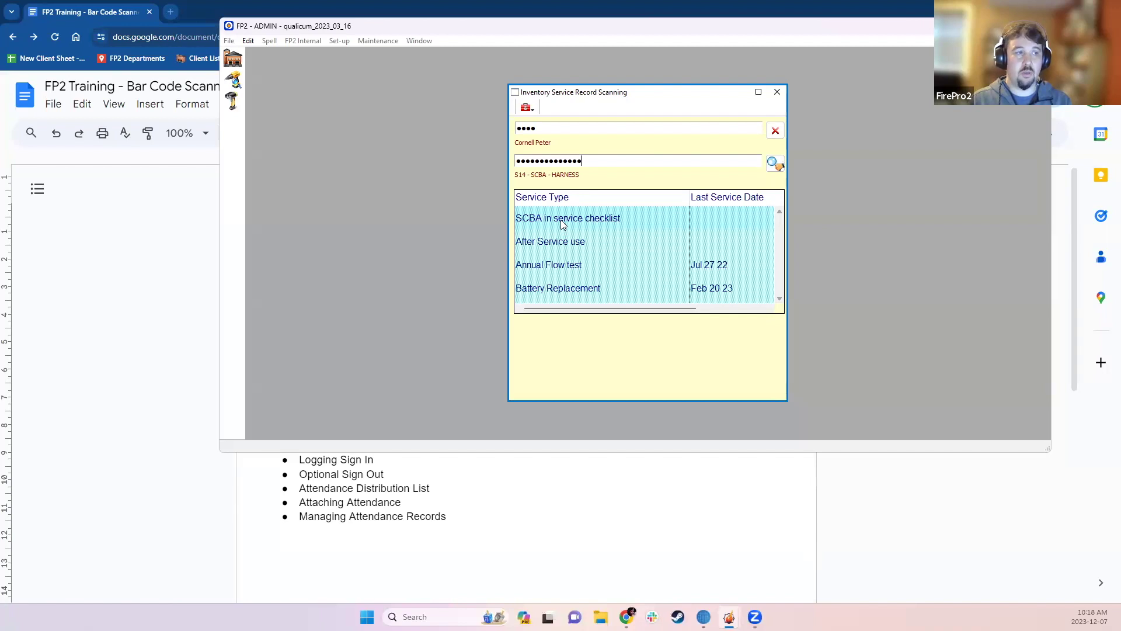
{"action": "double_click", "coordinate": [563, 225]}
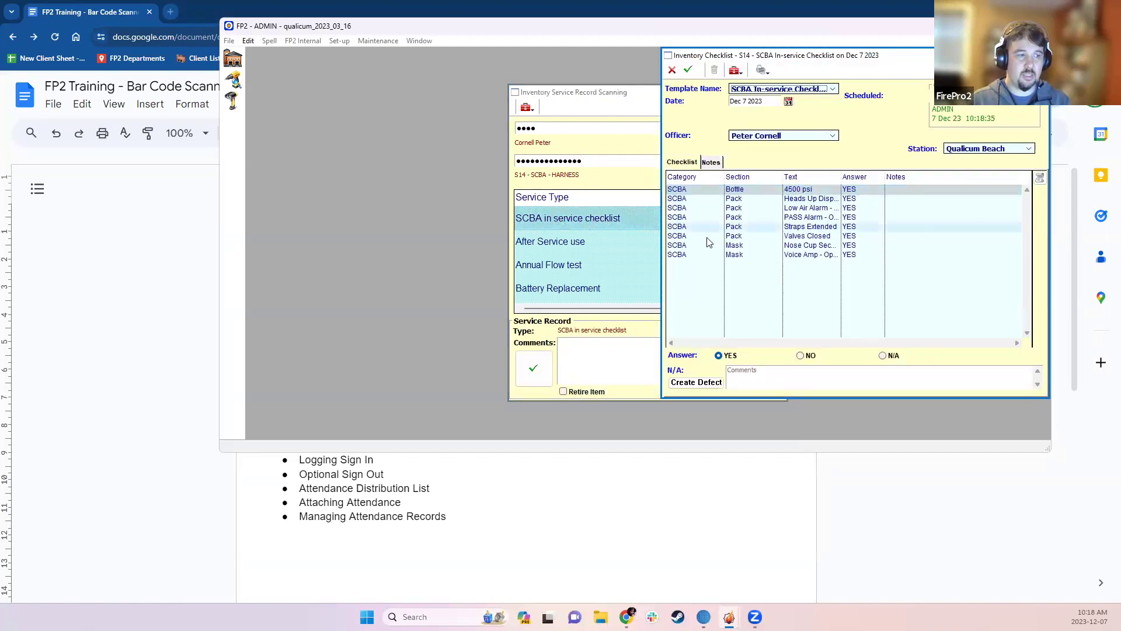
- Answer NO for Heads Up Display with comment 'Display not working' and create a defect from it
{"action": "left_click", "coordinate": [727, 199]}
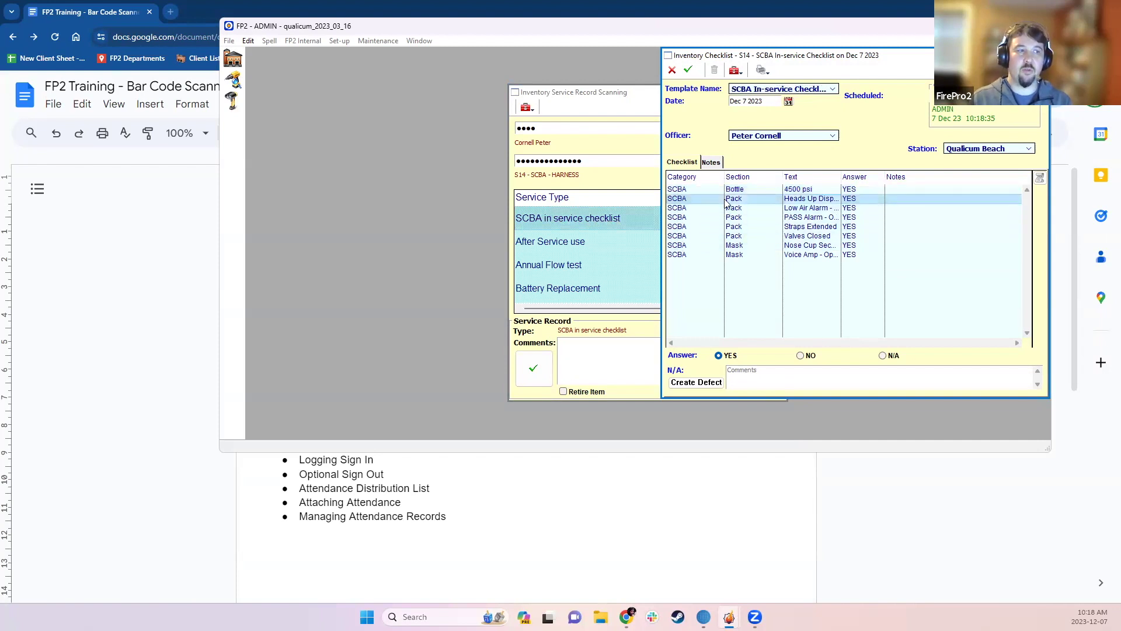
{"action": "left_click", "coordinate": [800, 356]}
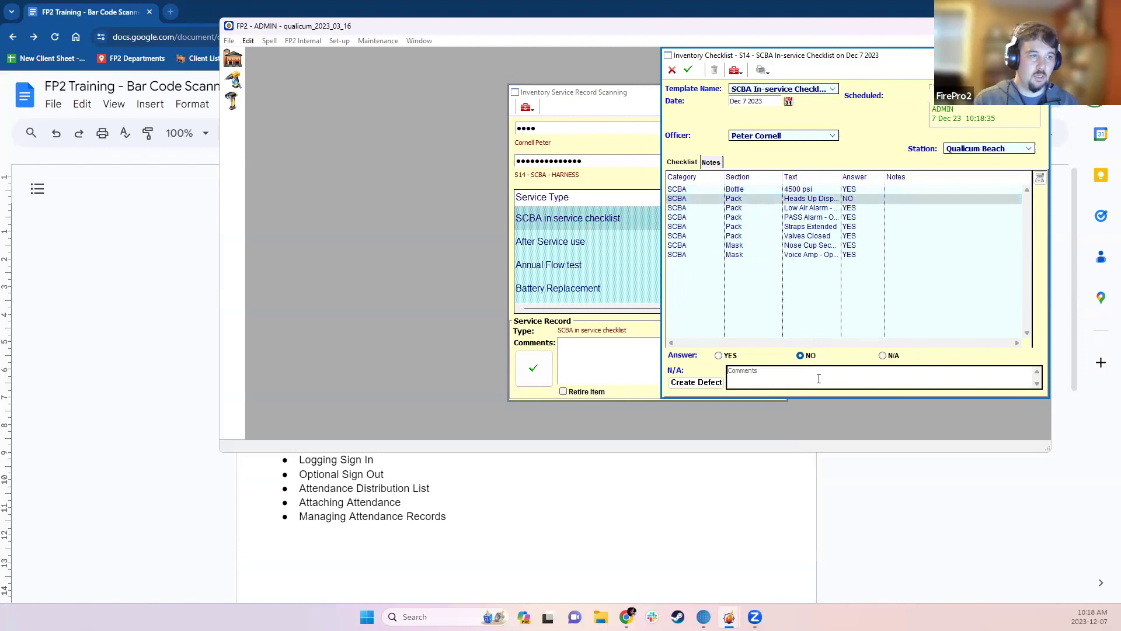
{"action": "type", "text": "Display not working"}
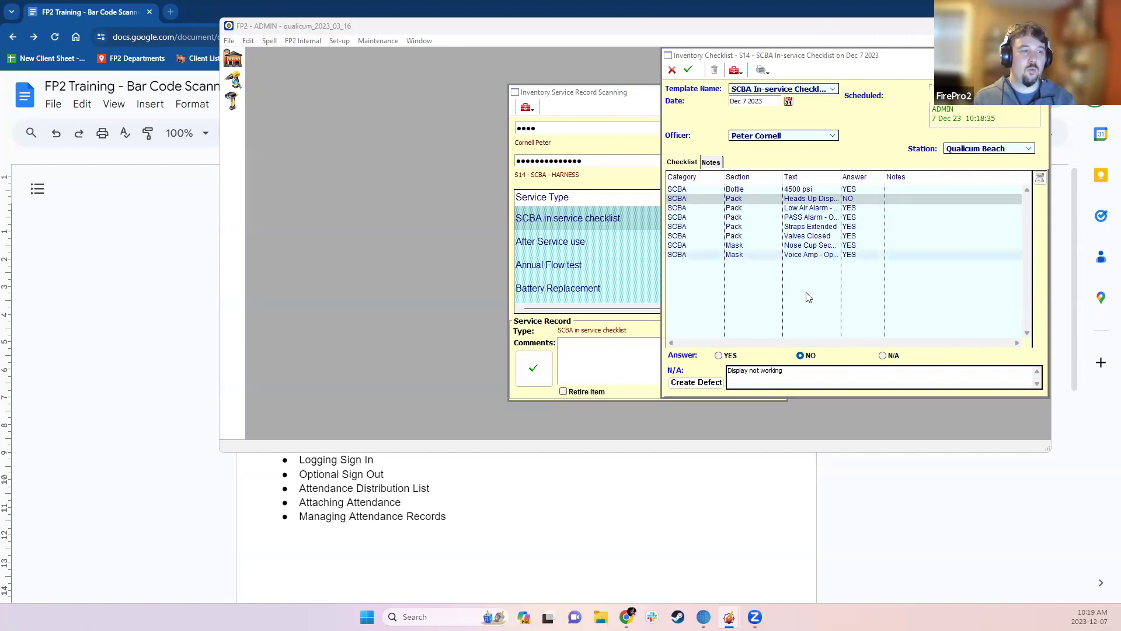
{"action": "left_click", "coordinate": [690, 383]}
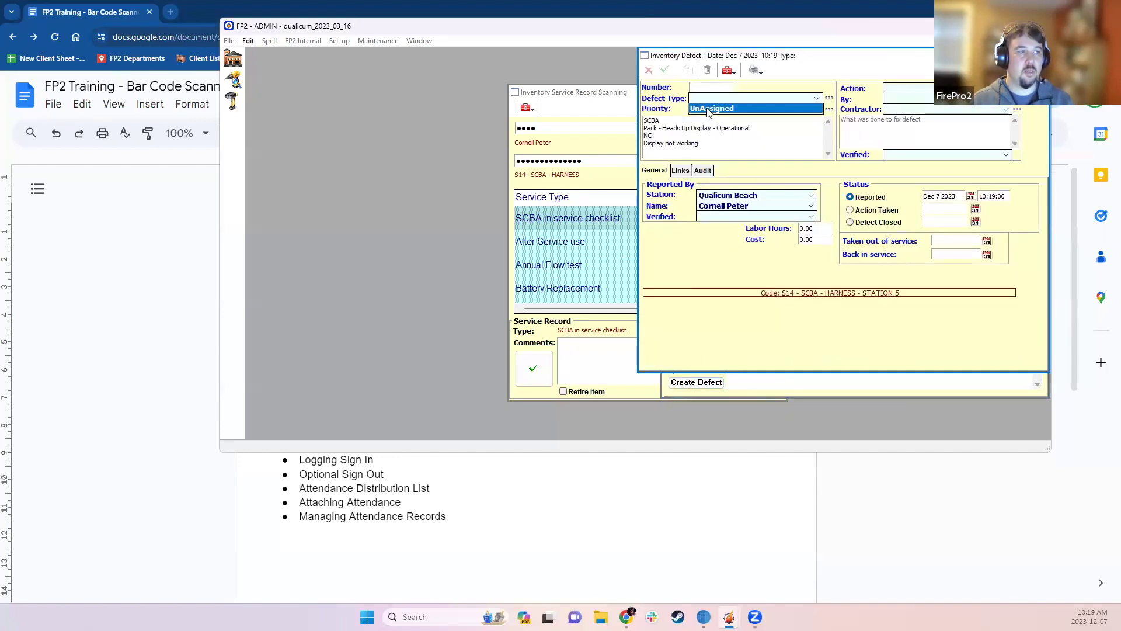
- Set the defect priority to TAKEN OUT OF SERVICE and save it under unique number 23-100
{"action": "left_click", "coordinate": [711, 109]}
{"action": "left_click", "coordinate": [714, 120]}
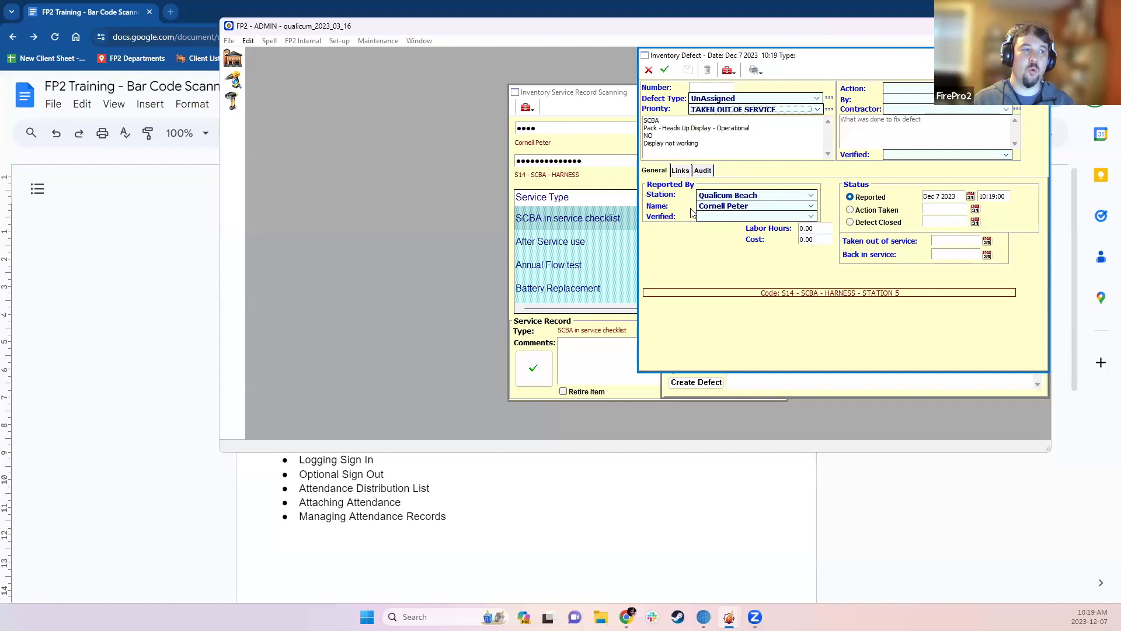
{"action": "left_click", "coordinate": [664, 69]}
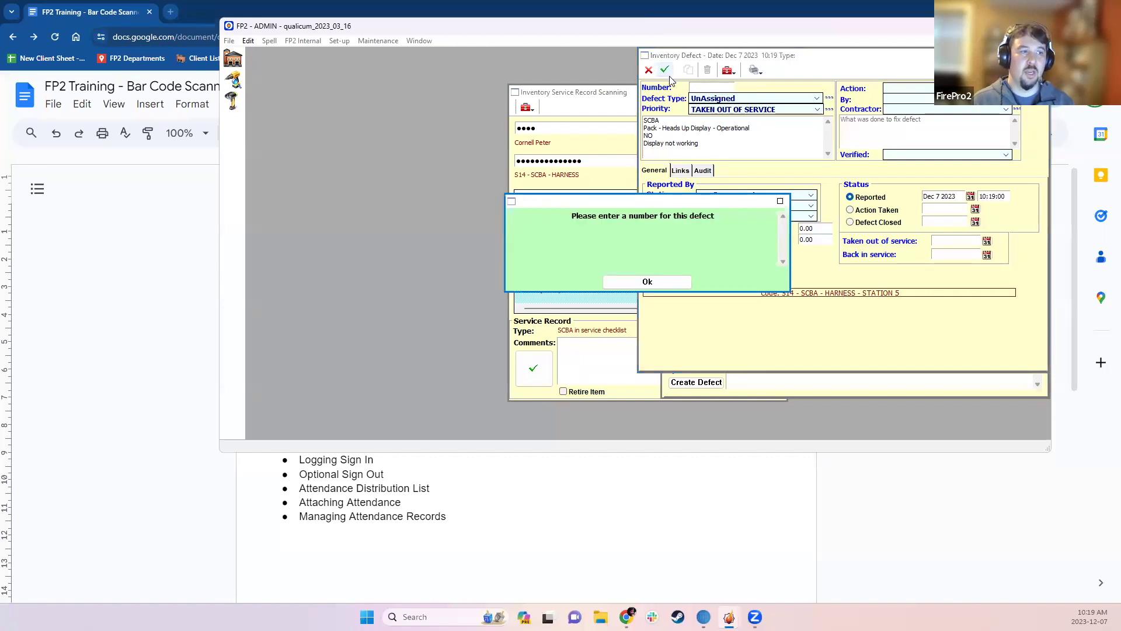
{"action": "left_click", "coordinate": [647, 282]}
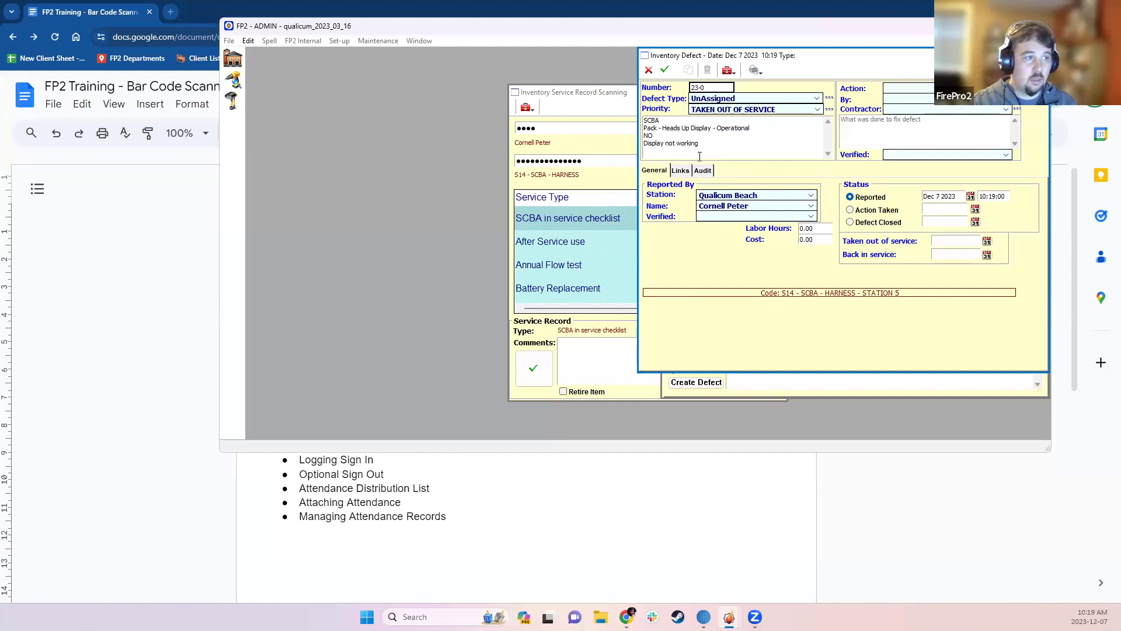
{"action": "type", "text": "23-099"}
{"action": "left_click", "coordinate": [664, 70]}
{"action": "left_click", "coordinate": [647, 281]}
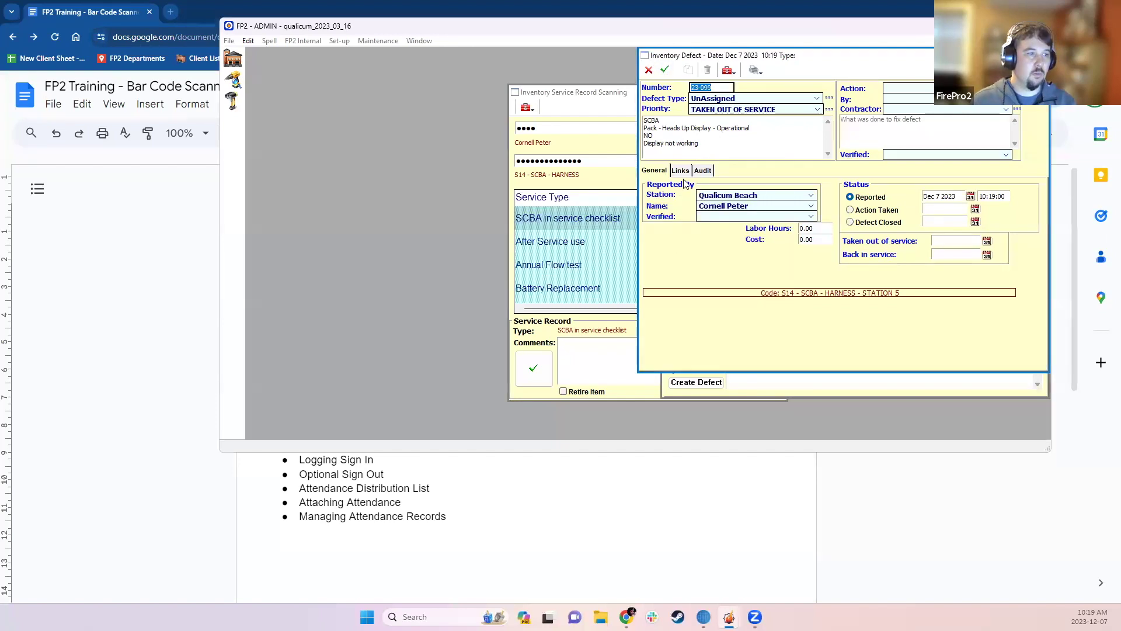
{"action": "left_click", "coordinate": [715, 87]}
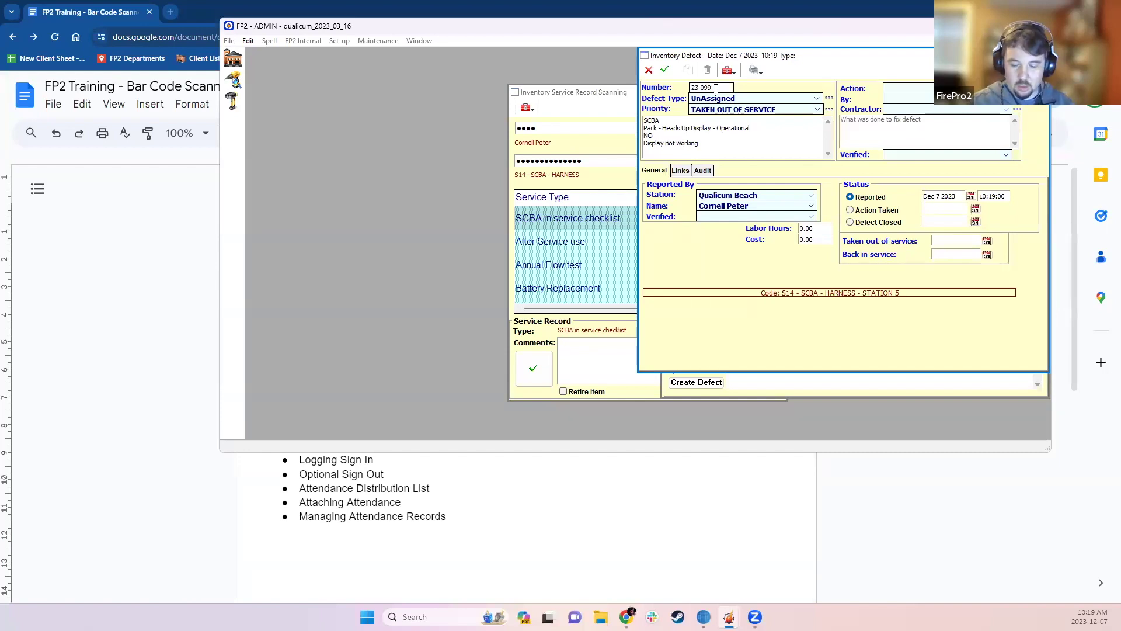
{"action": "type", "text": "100"}
{"action": "key", "text": "Return"}
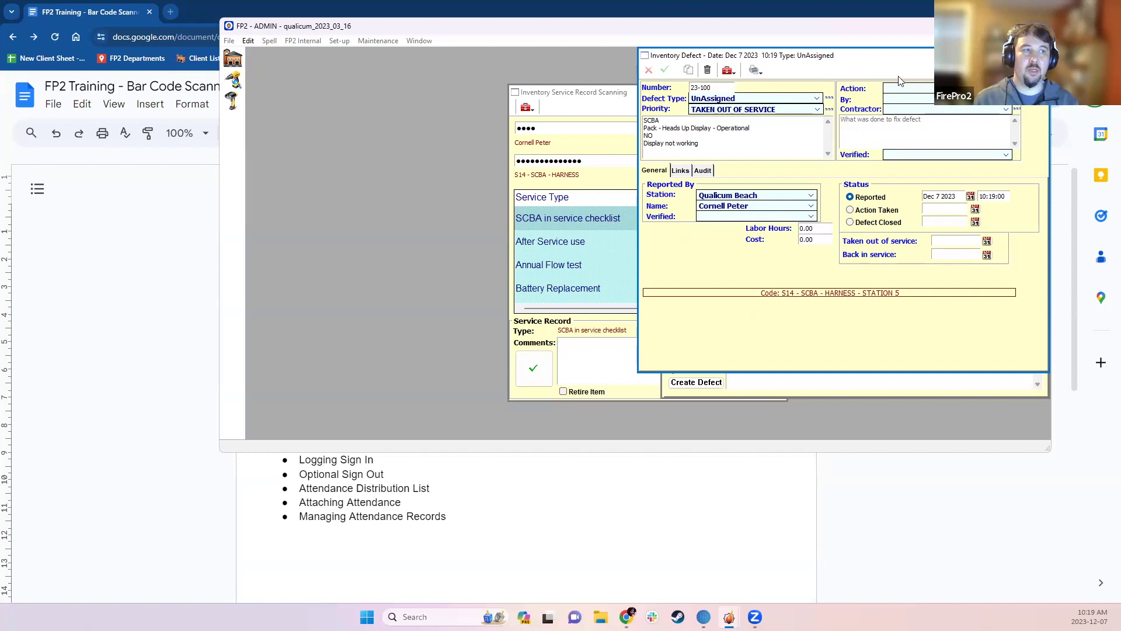
- Close the defect, then save the S14 harness's in-service checklist and its service record
{"action": "left_click", "coordinate": [1042, 55]}
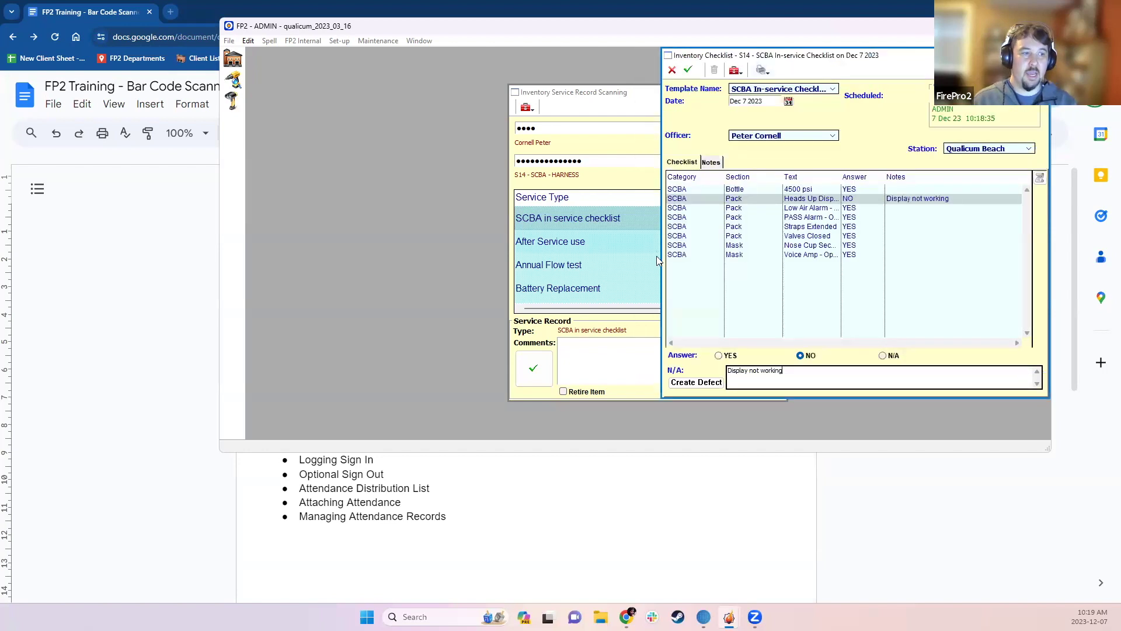
{"action": "left_click", "coordinate": [737, 227]}
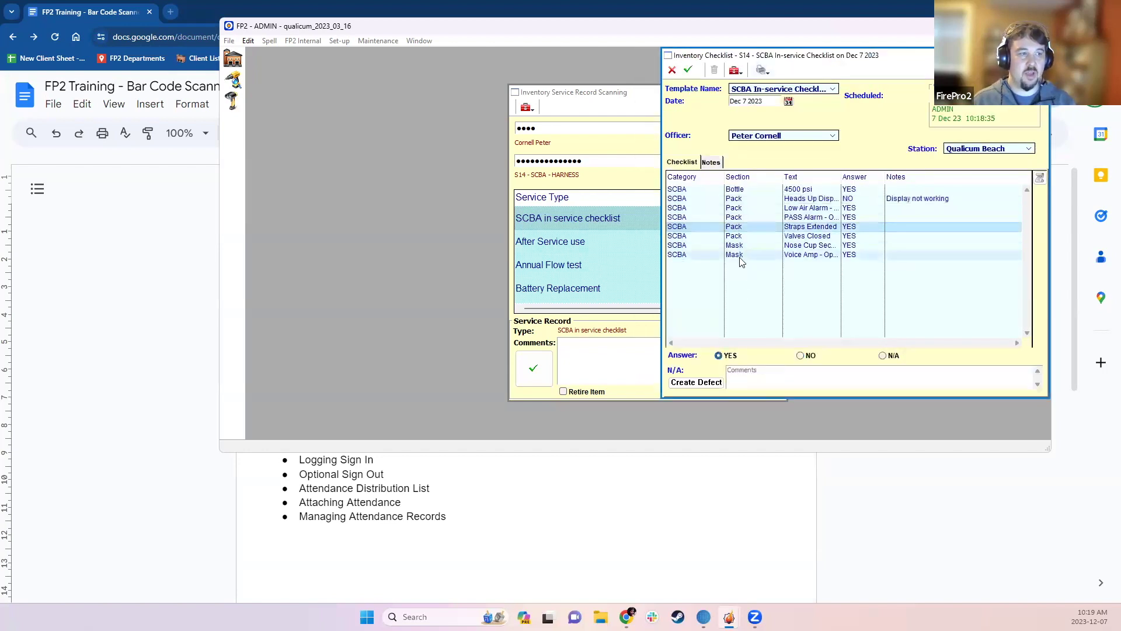
{"action": "left_click", "coordinate": [689, 69]}
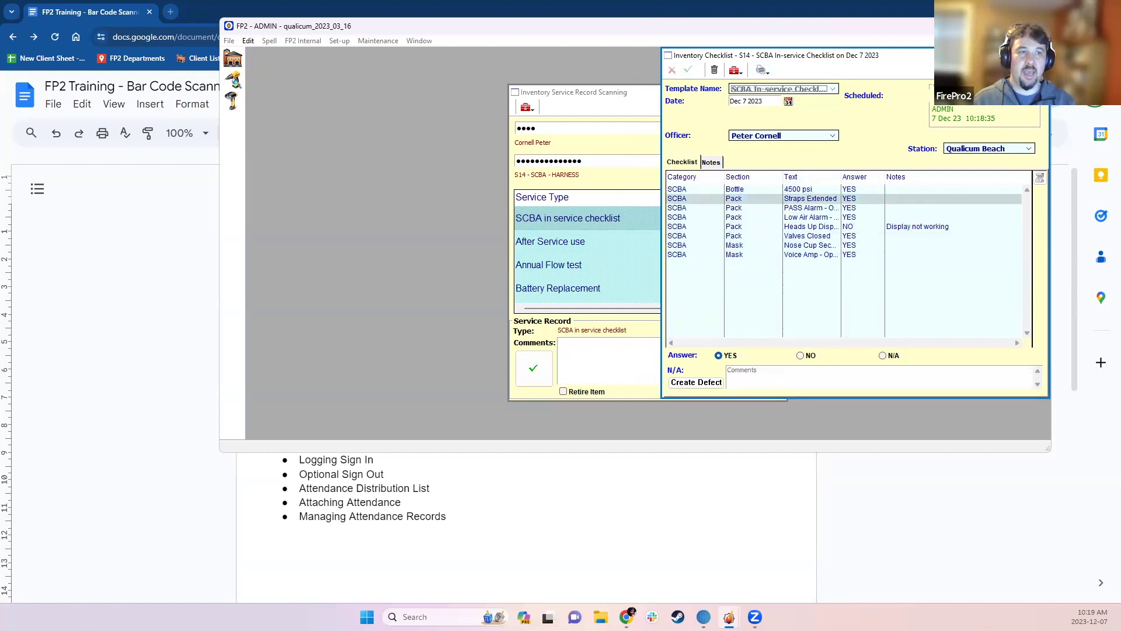
{"action": "left_click", "coordinate": [534, 366]}
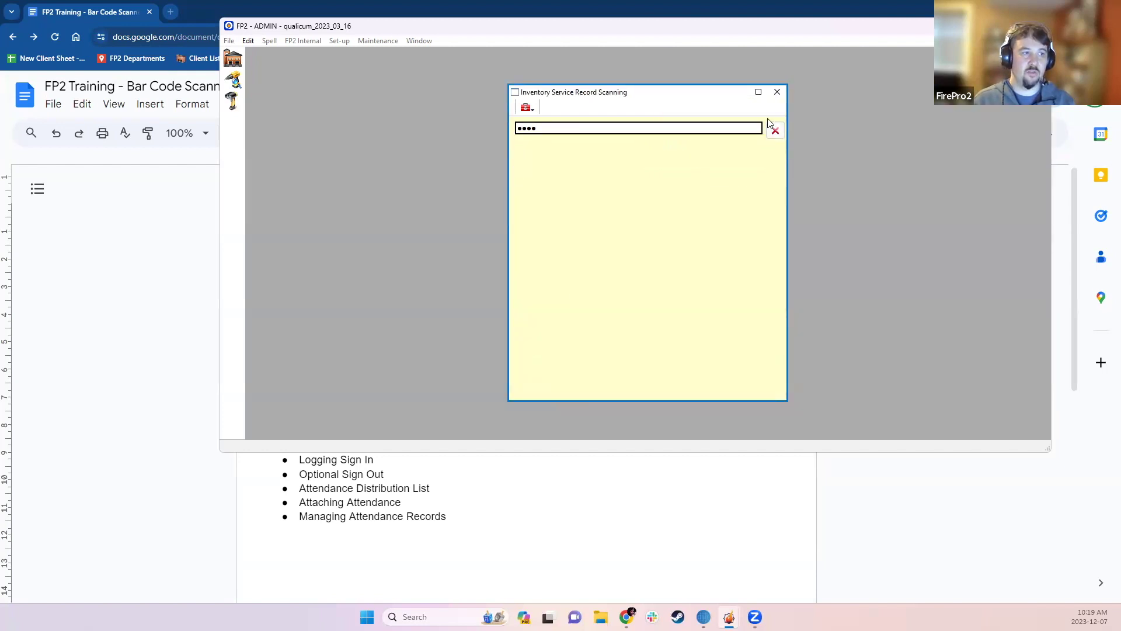
- Close the service record scanner and open the 1158-item Inventory Items list from Home
{"action": "left_click", "coordinate": [779, 88]}
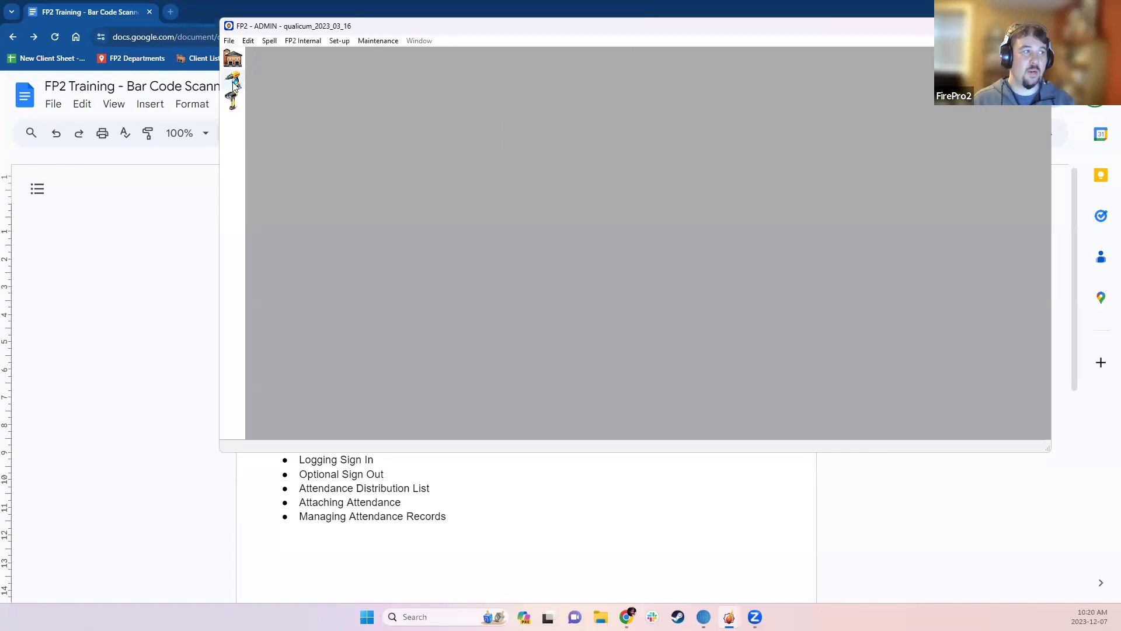
{"action": "left_click", "coordinate": [233, 58]}
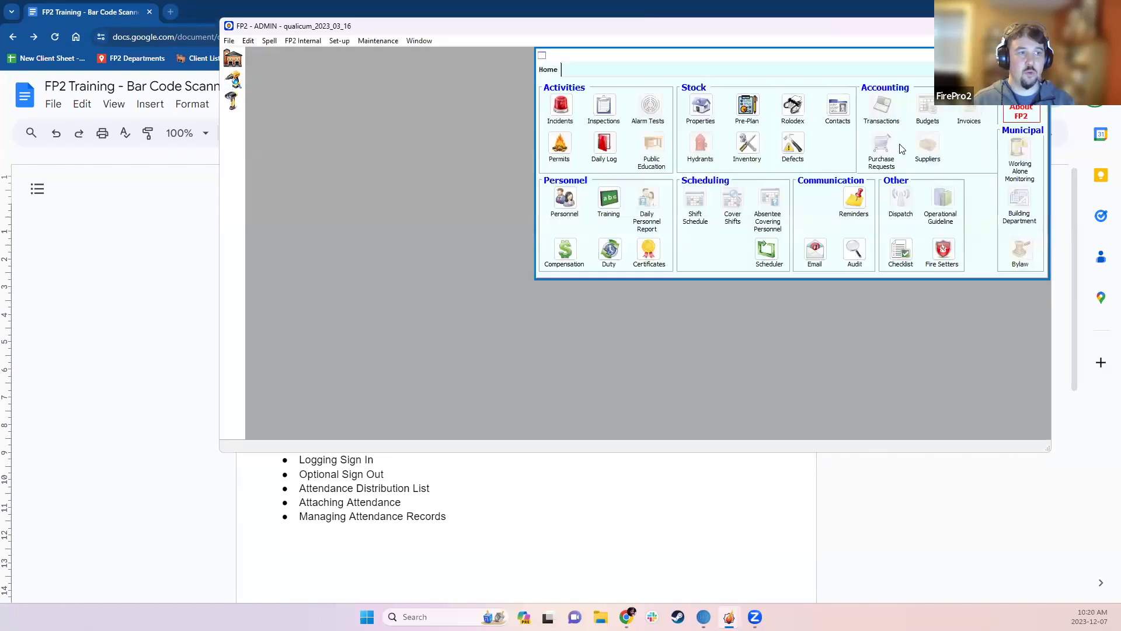
{"action": "left_click", "coordinate": [750, 146]}
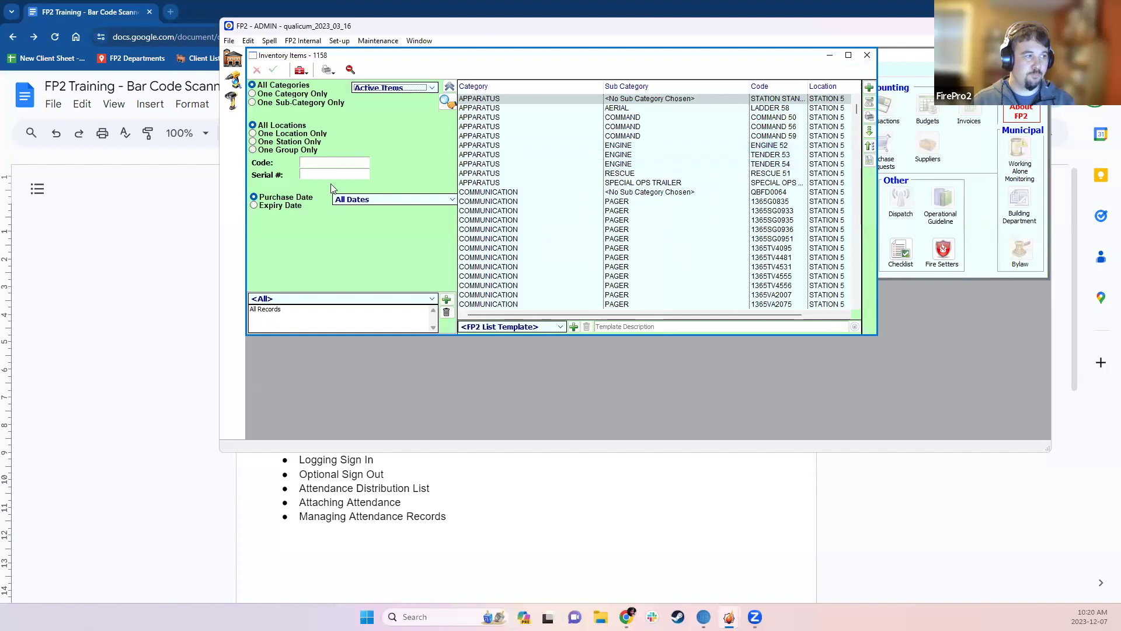
{"action": "left_click", "coordinate": [329, 162]}
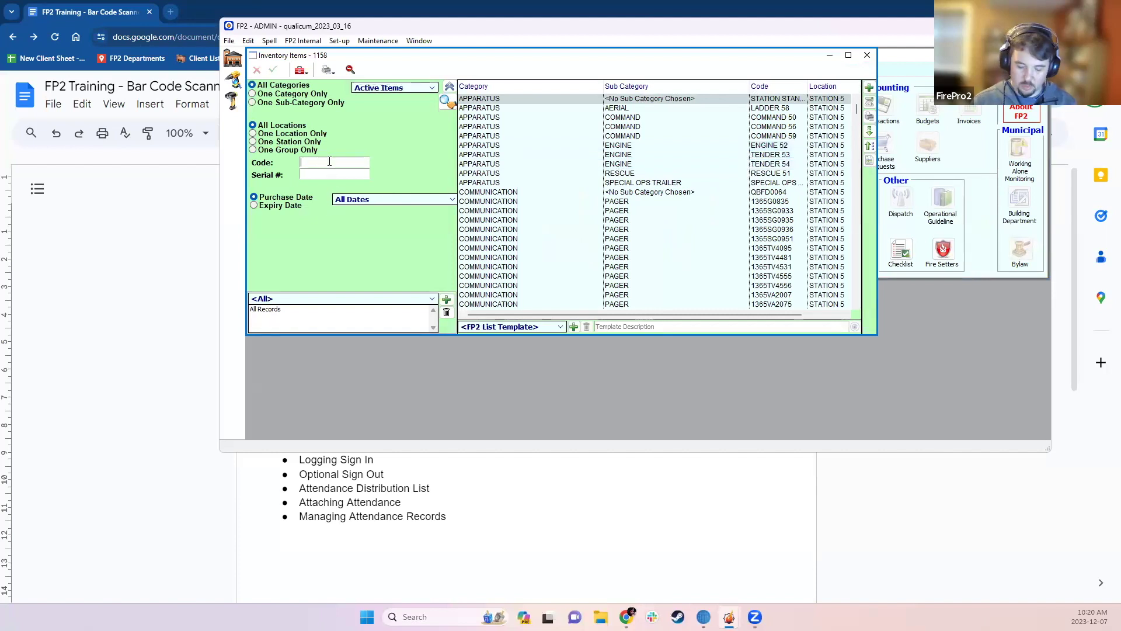
{"action": "type", "text": "115512400002849"}
{"action": "key", "text": "Return"}
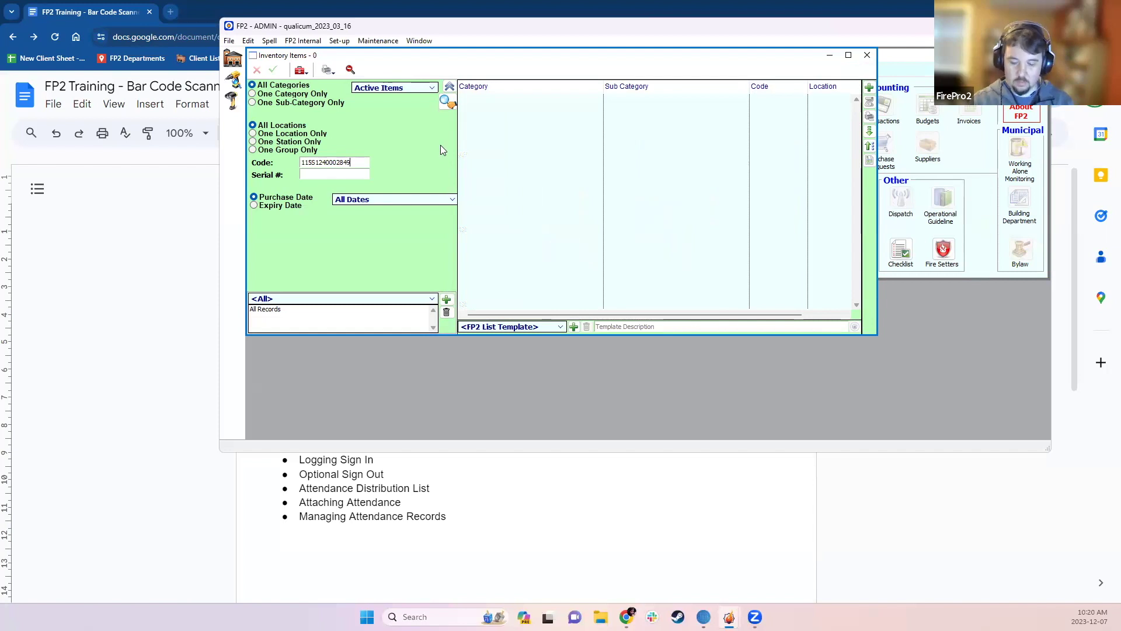
{"action": "double_click", "coordinate": [364, 162]}
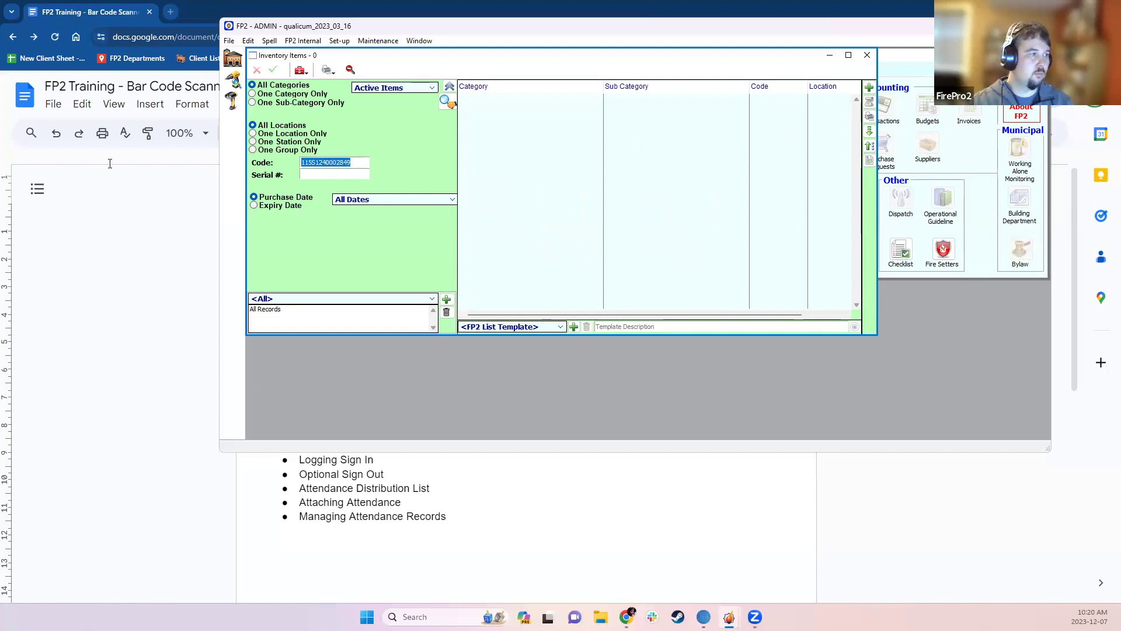
{"action": "key", "text": "BackSpace"}
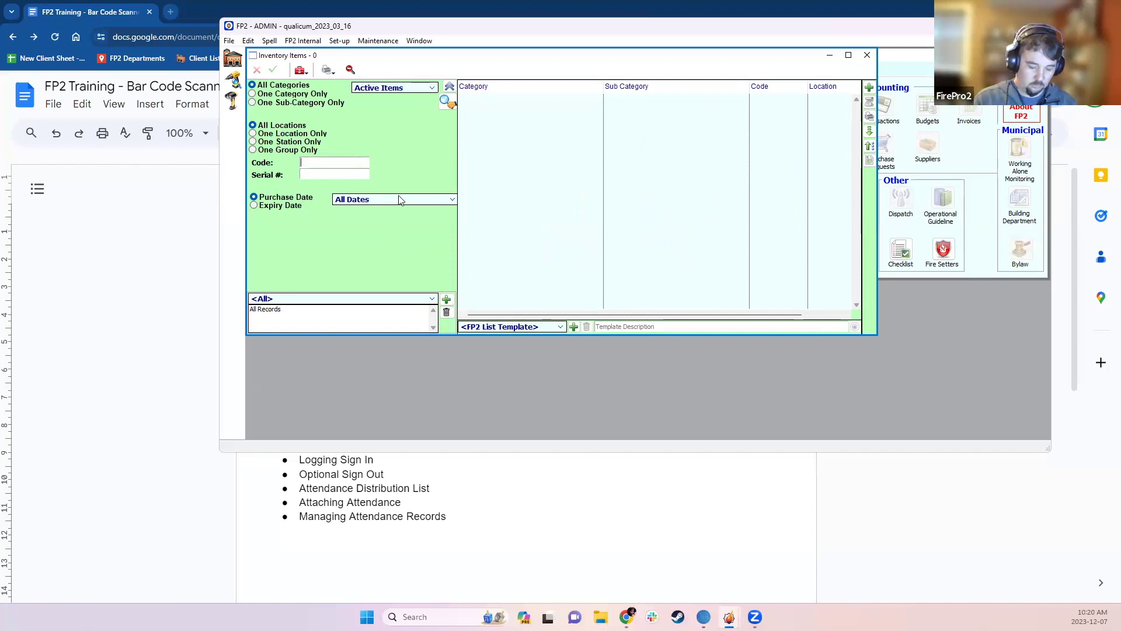
{"action": "type", "text": "115S1234016598"}
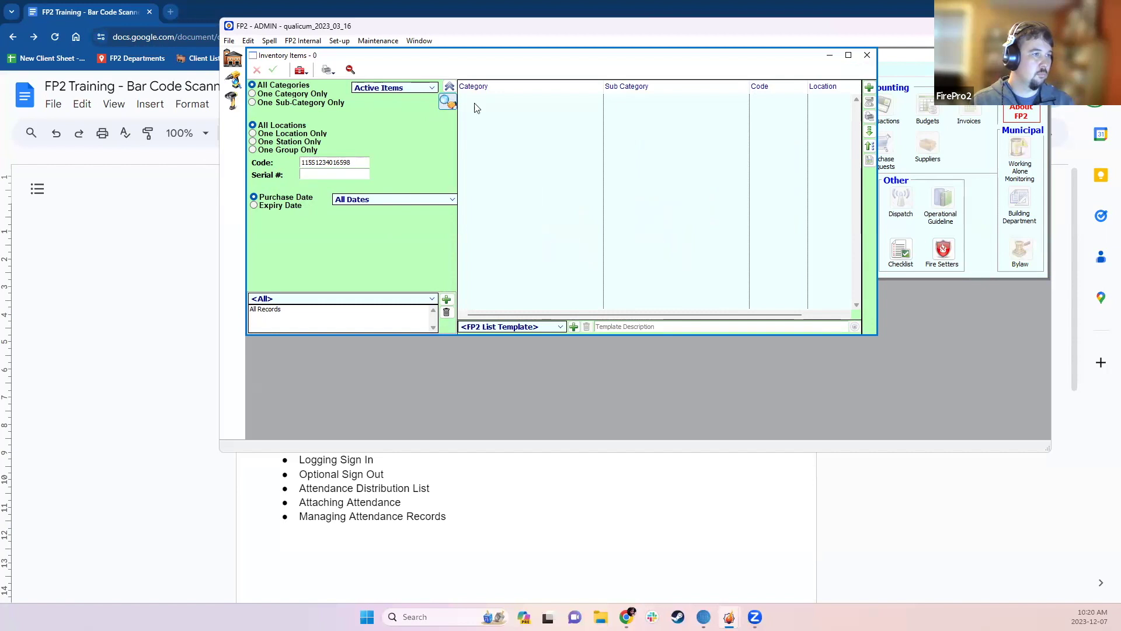
{"action": "left_click", "coordinate": [848, 55]}
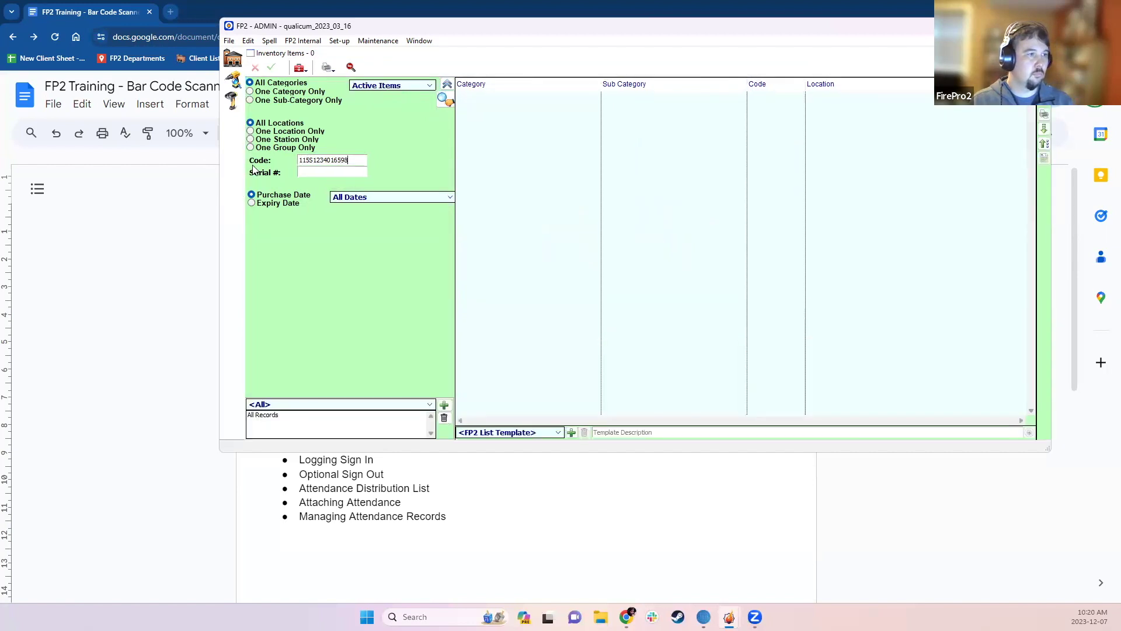
{"action": "double_click", "coordinate": [359, 161]}
{"action": "key", "text": "Delete"}
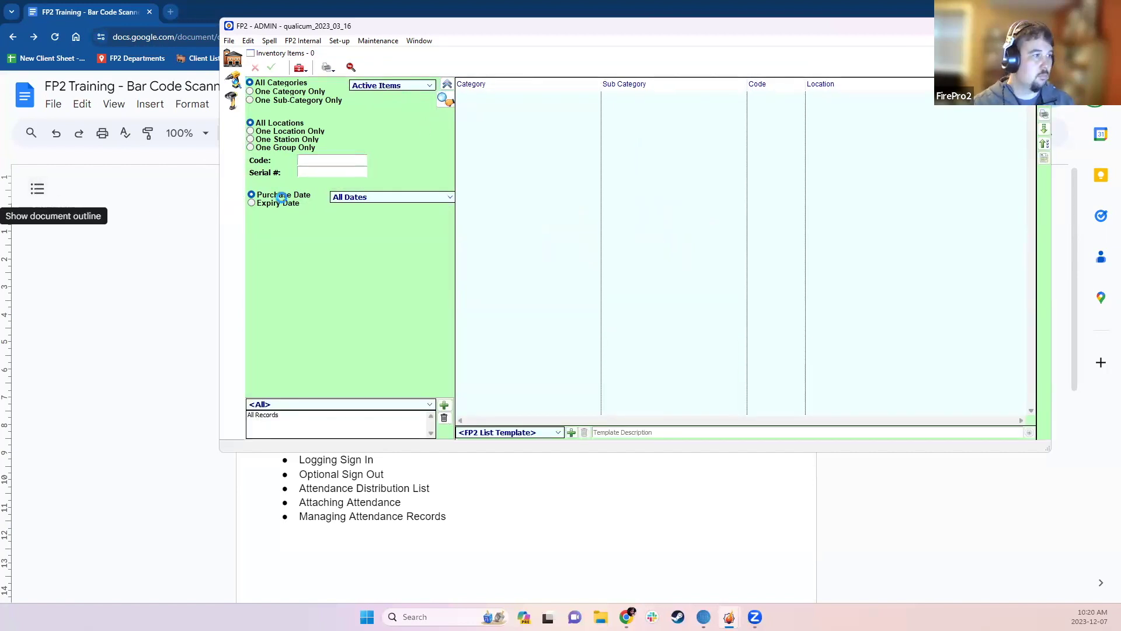
{"action": "key", "text": "Return"}
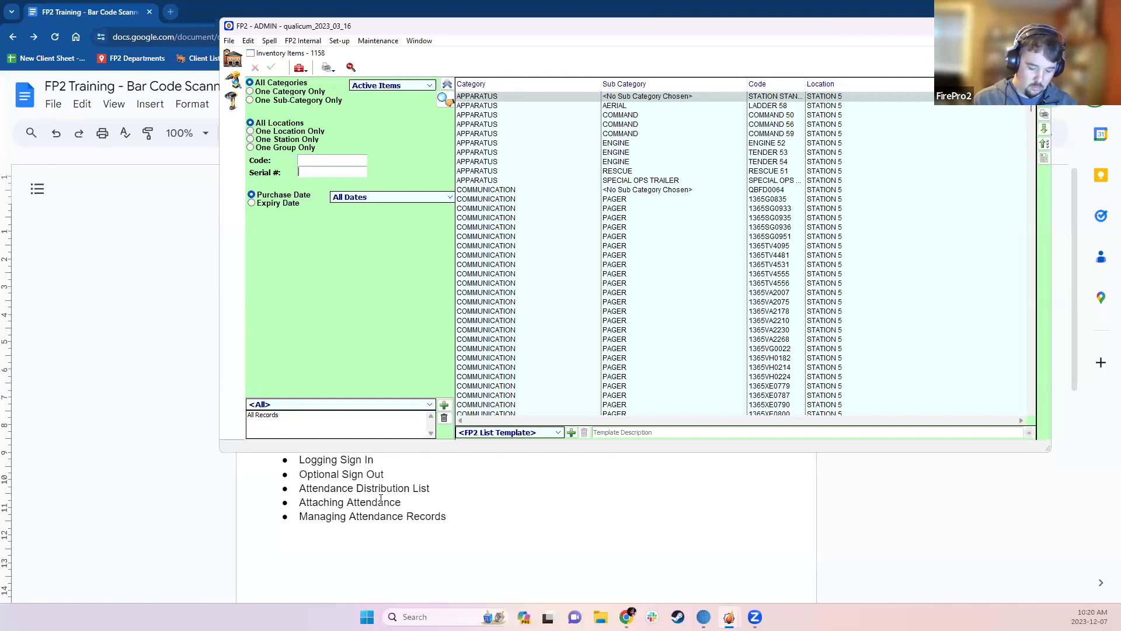
{"action": "type", "text": "115S1240002849"}
{"action": "key", "text": "Return"}
- Open the SCBA HARNESS item and view its Dec 7 2023 service record
{"action": "left_click", "coordinate": [611, 98]}
{"action": "double_click", "coordinate": [611, 98]}
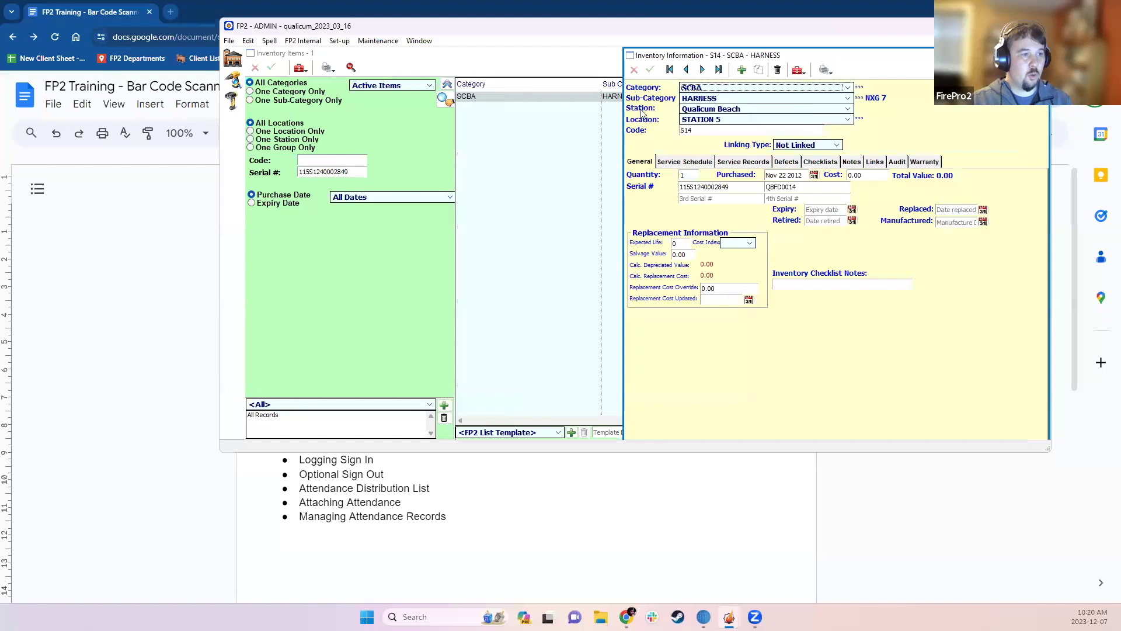
{"action": "left_click", "coordinate": [740, 163]}
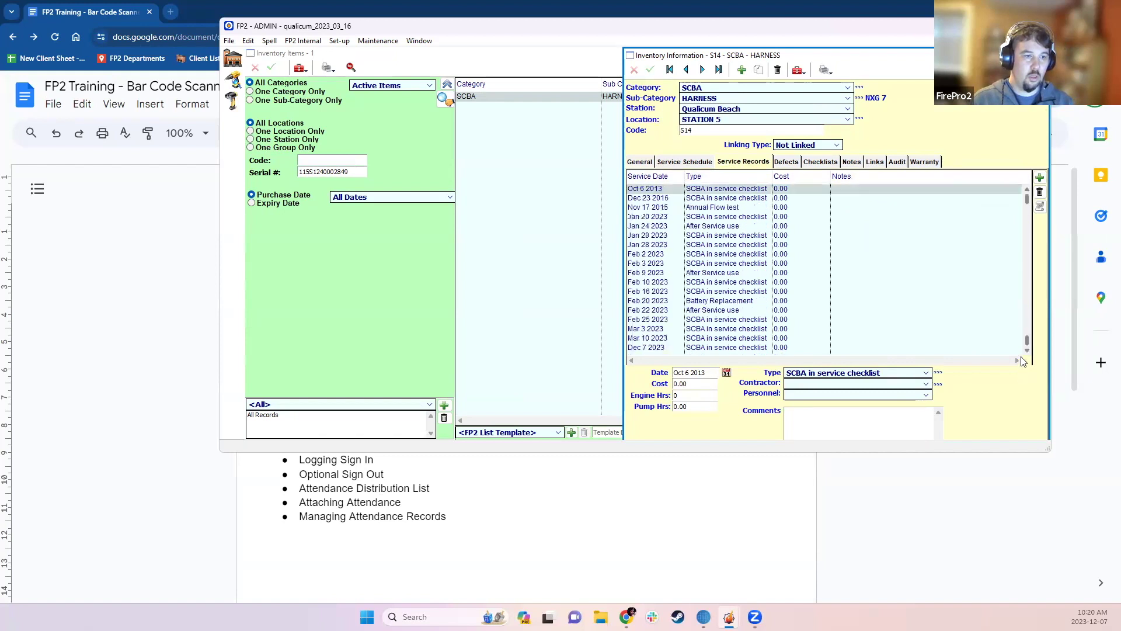
{"action": "scroll", "coordinate": [934, 351], "scroll_direction": "down", "scroll_amount": 20}
{"action": "left_click", "coordinate": [848, 348]}
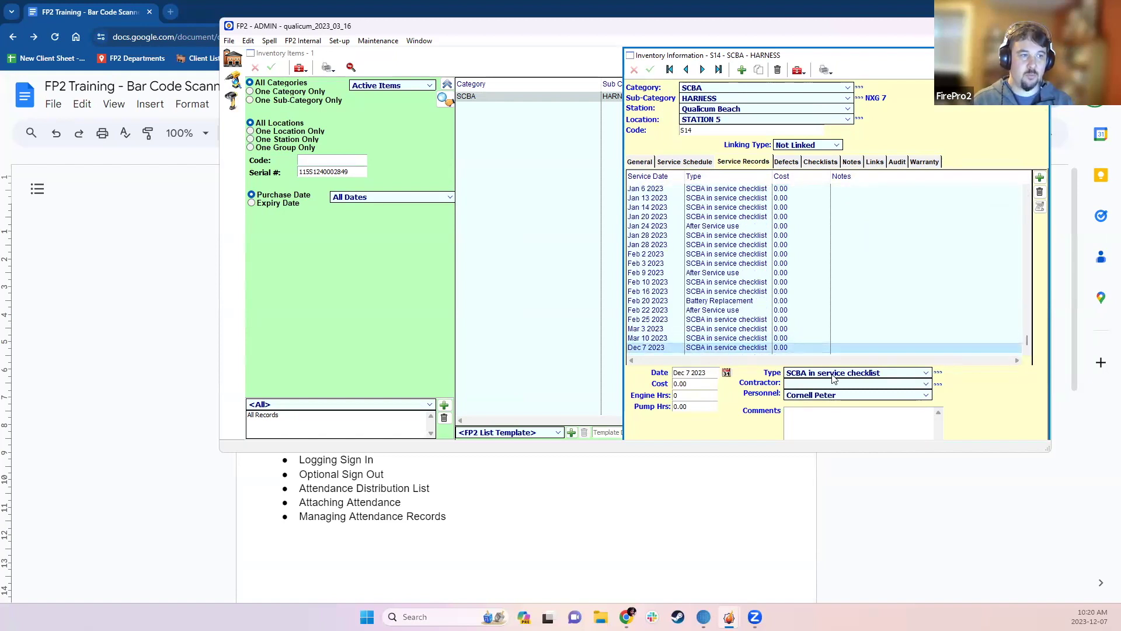
- Review defect 23-100 in the harness's Defects list
{"action": "left_click", "coordinate": [787, 161]}
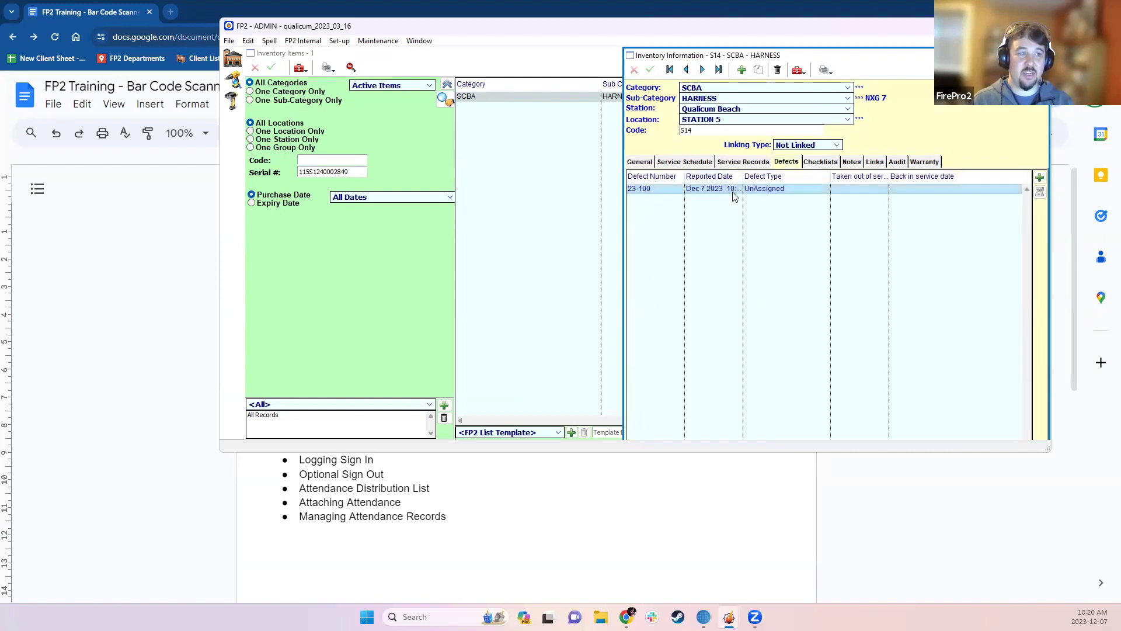
{"action": "double_click", "coordinate": [731, 188]}
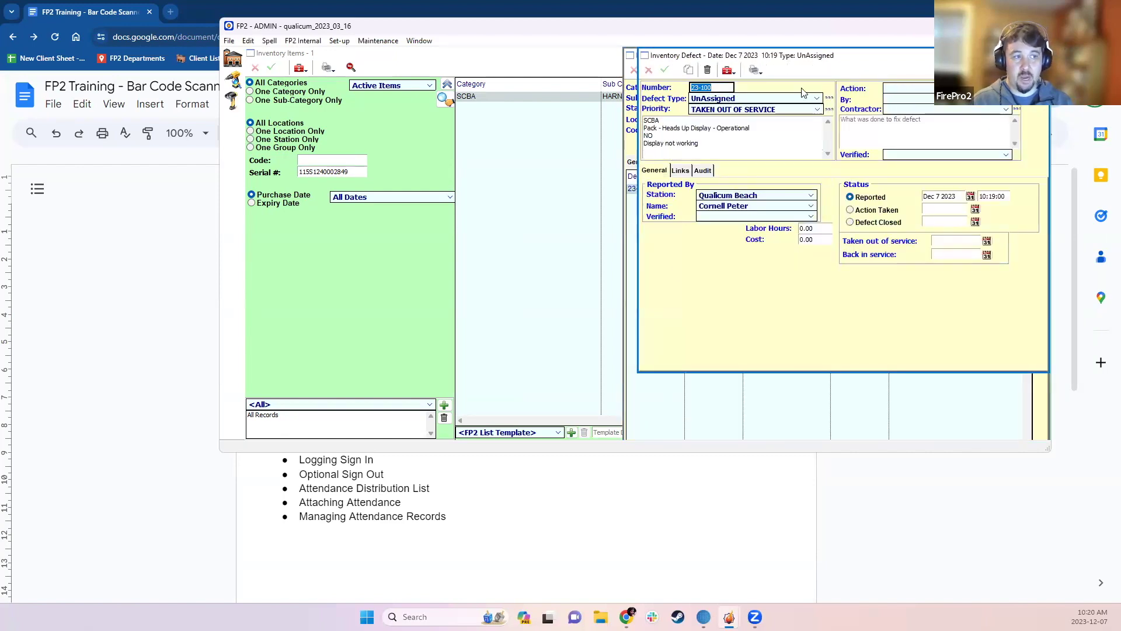
{"action": "key", "text": "Escape"}
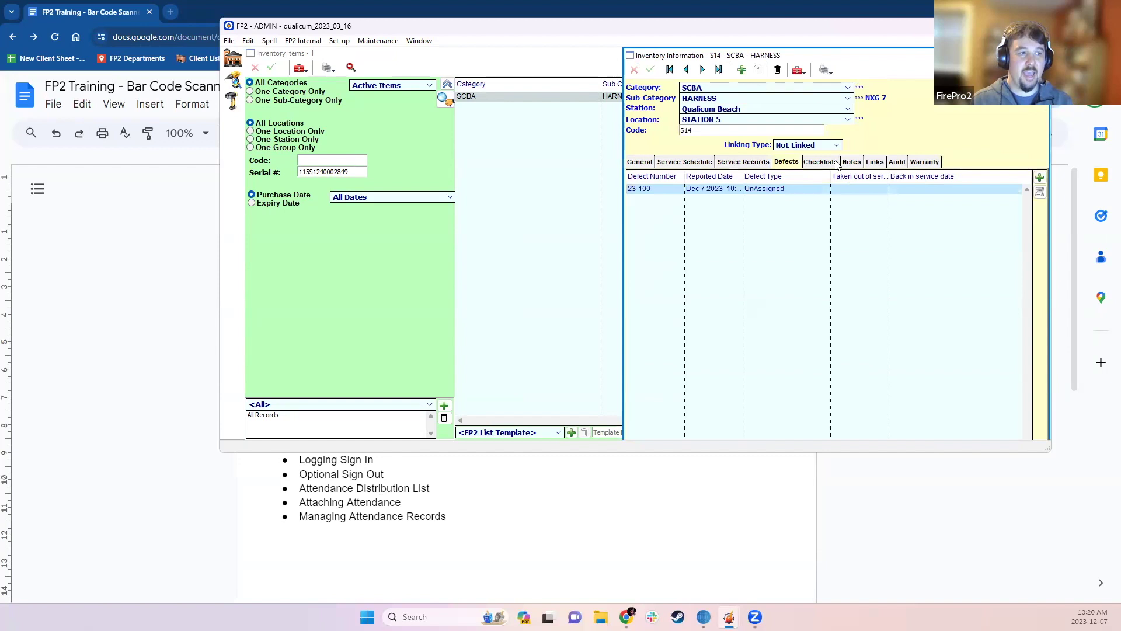
- Check the Dec 7 2023 in-service checklist, then close the harness's information window
{"action": "left_click", "coordinate": [836, 162]}
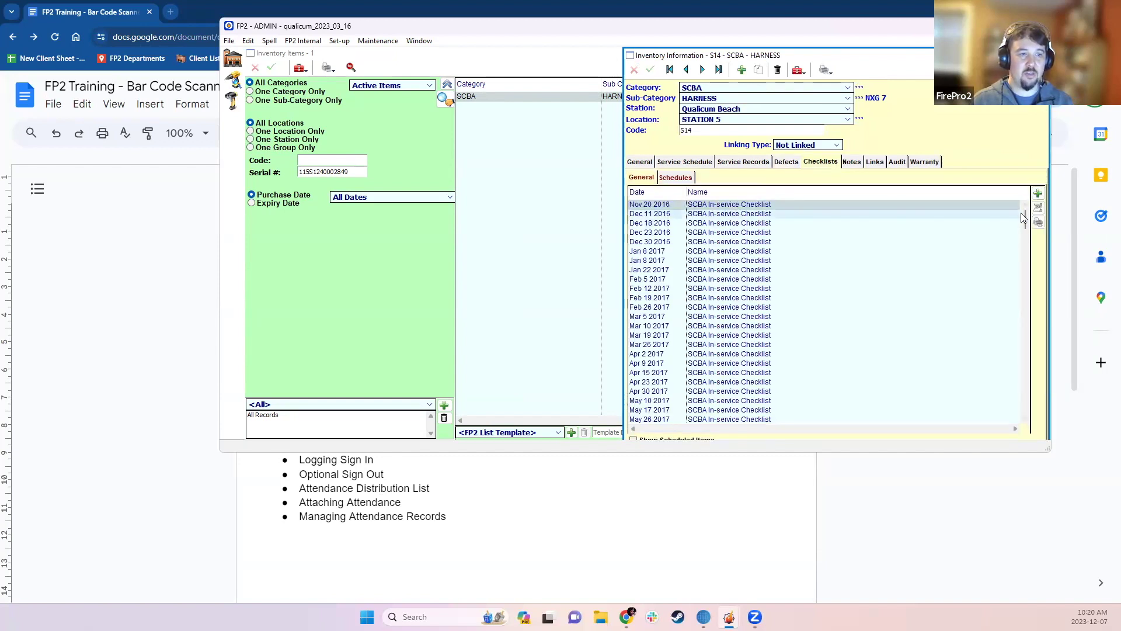
{"action": "left_click_drag", "start_coordinate": [1028, 221], "coordinate": [1034, 411]}
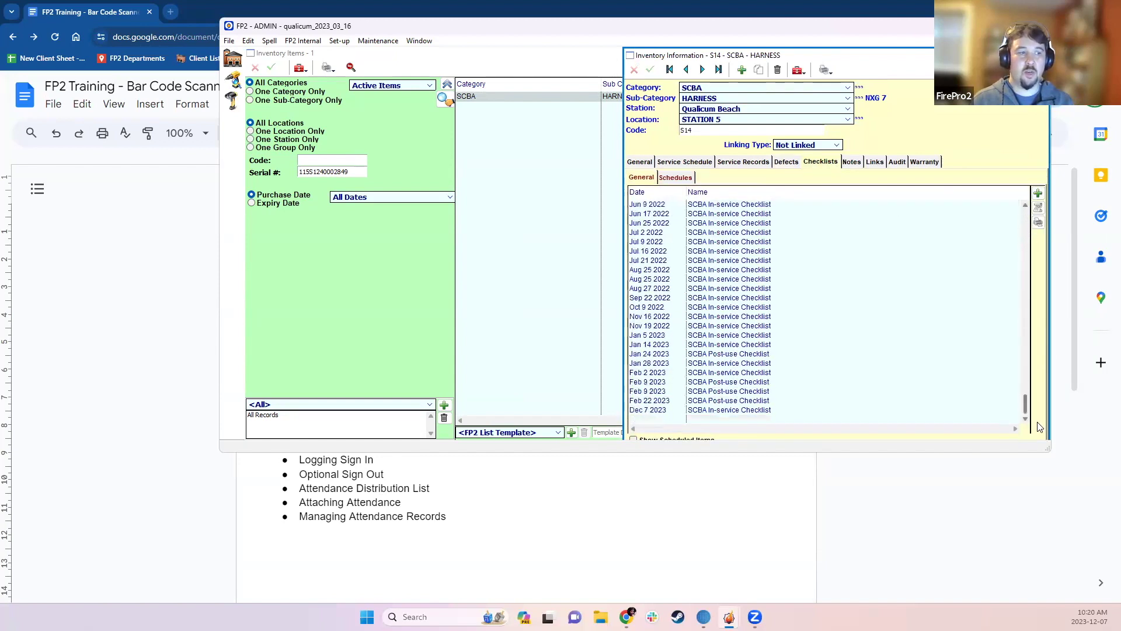
{"action": "double_click", "coordinate": [821, 411]}
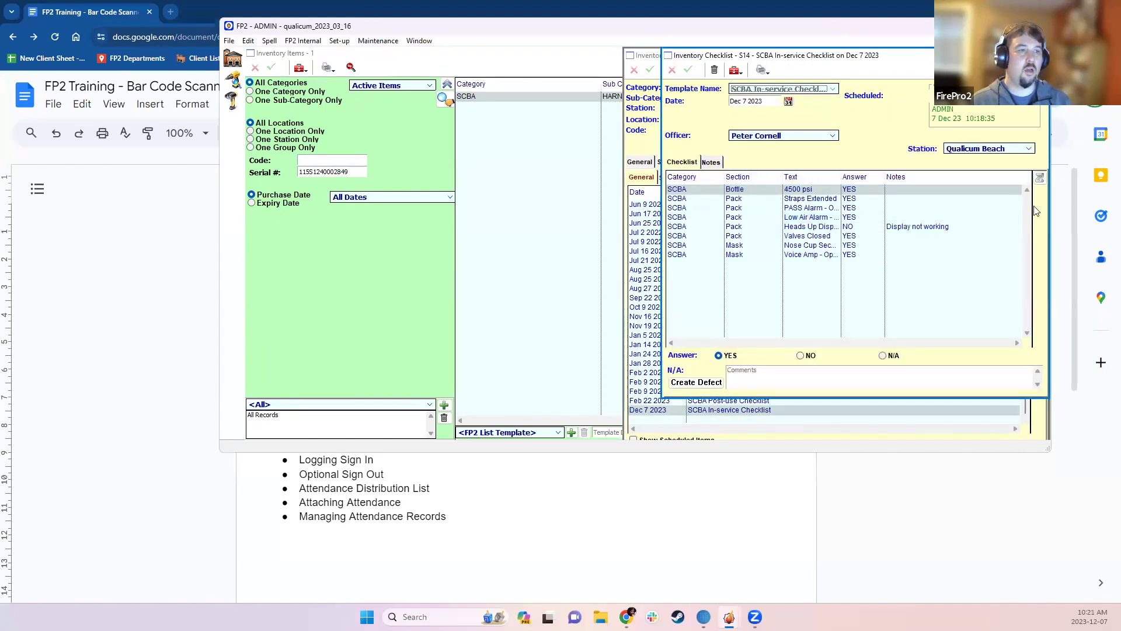
{"action": "key", "text": "Escape"}
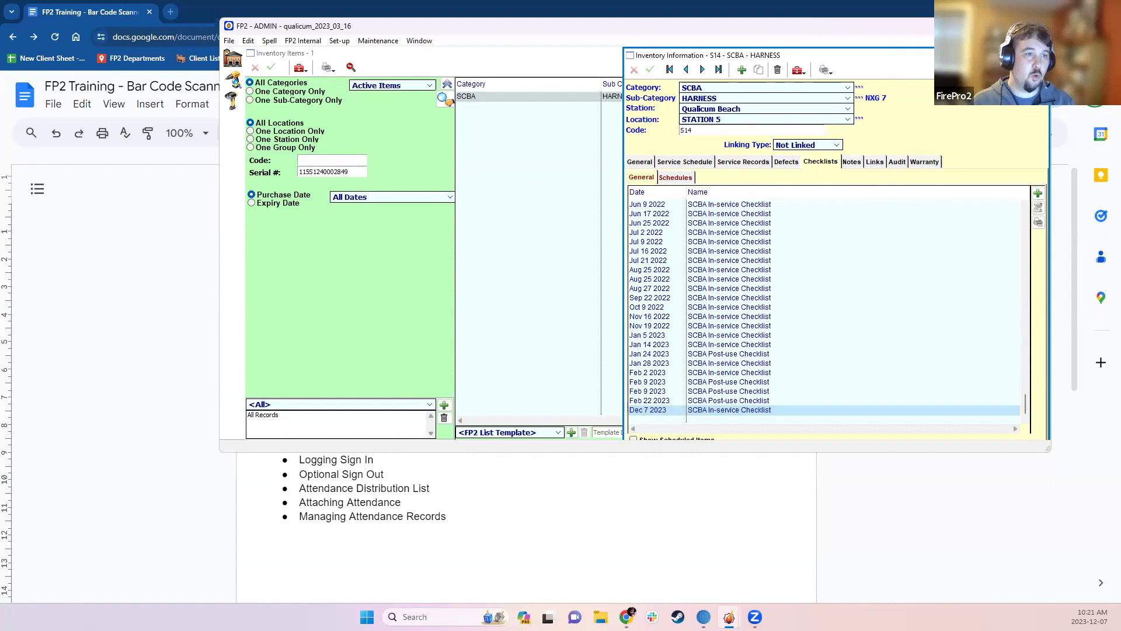
{"action": "key", "text": "Escape"}
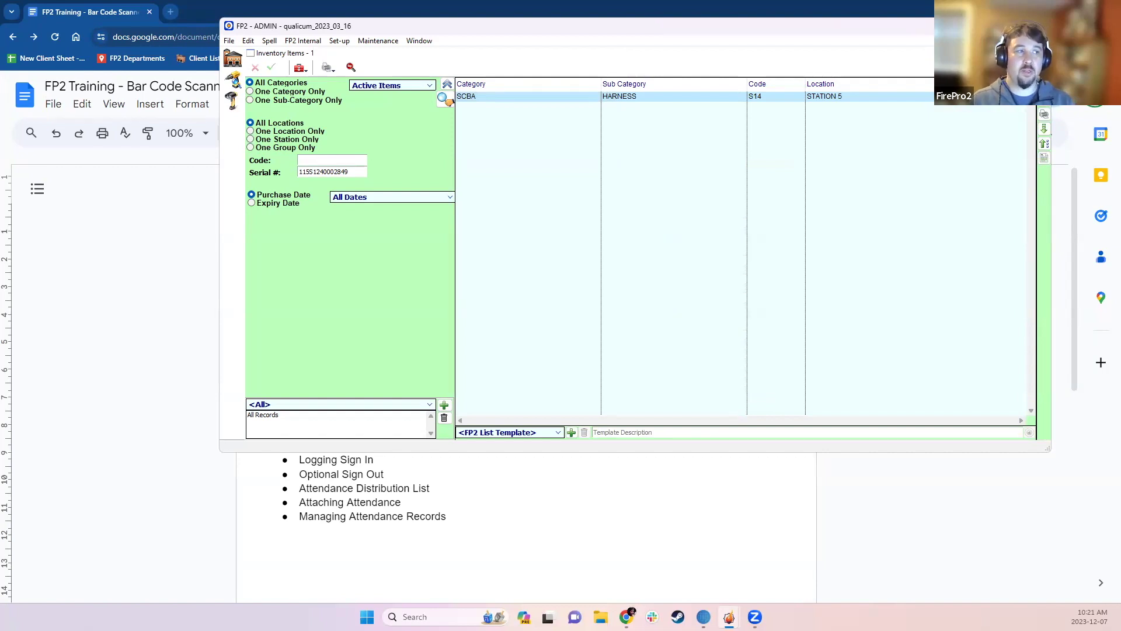
- Close the Inventory Items list and launch the Attendance Scanning window
{"action": "key", "text": "Escape"}
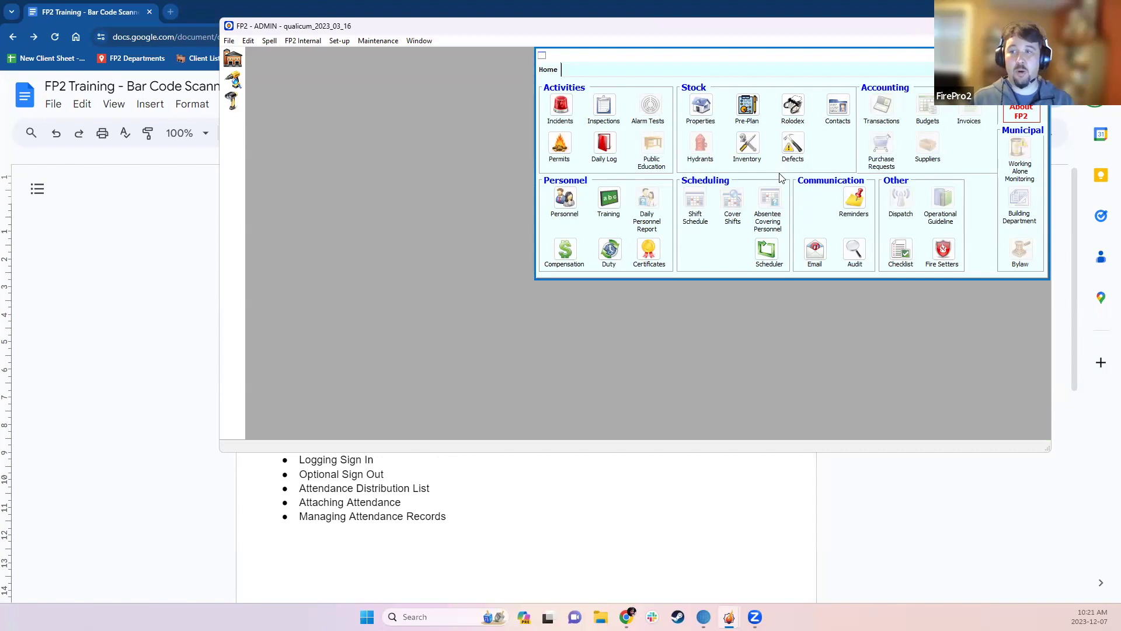
{"action": "left_click", "coordinate": [234, 101]}
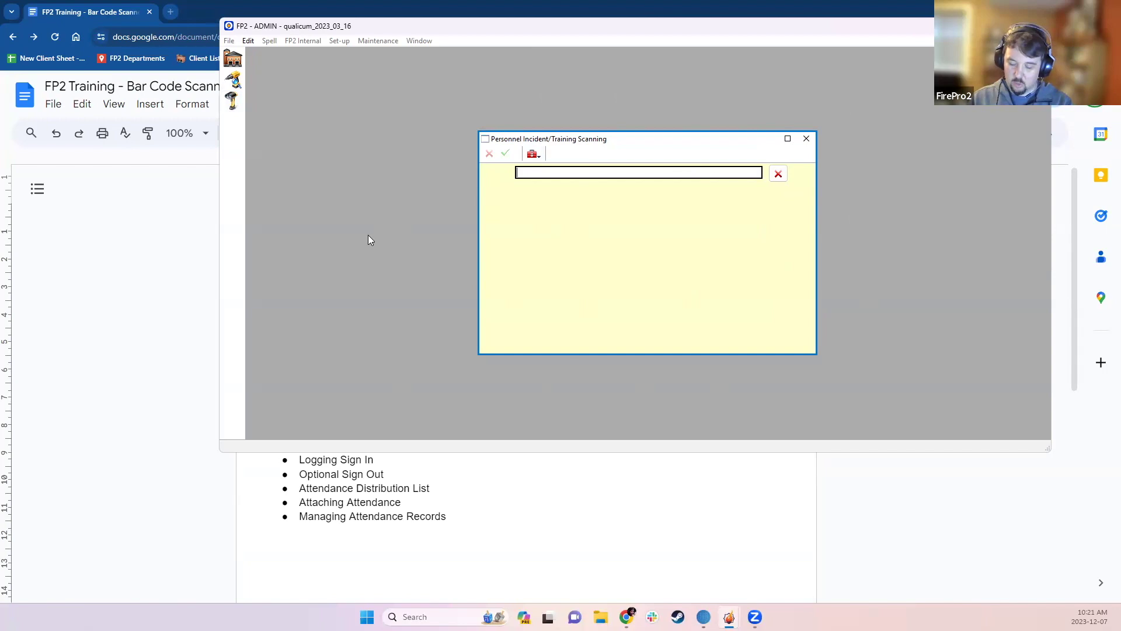
- Scan a member's badge and save an Incident sign-in on ENGINE 52 in the CREW position
{"action": "key", "text": "Return"}
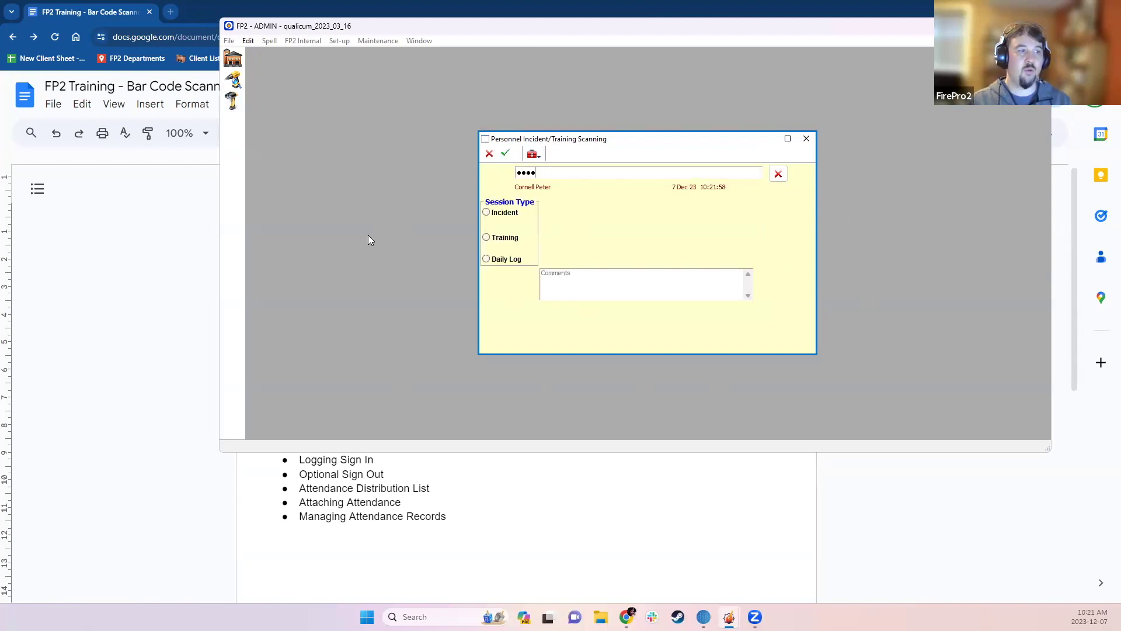
{"action": "left_click", "coordinate": [508, 213]}
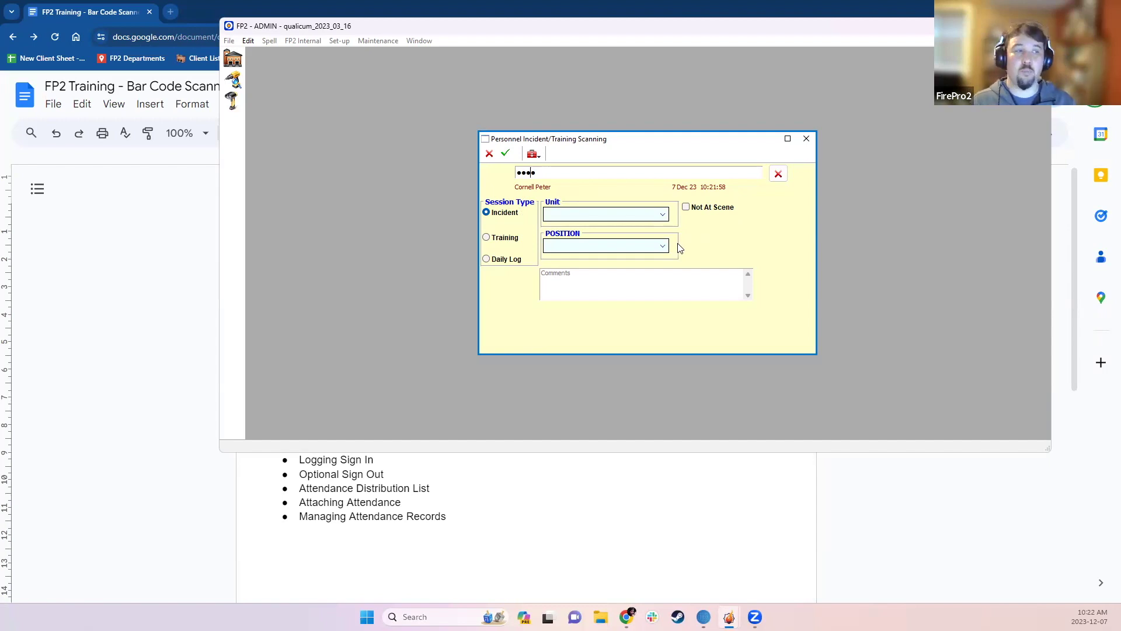
{"action": "left_click", "coordinate": [632, 214]}
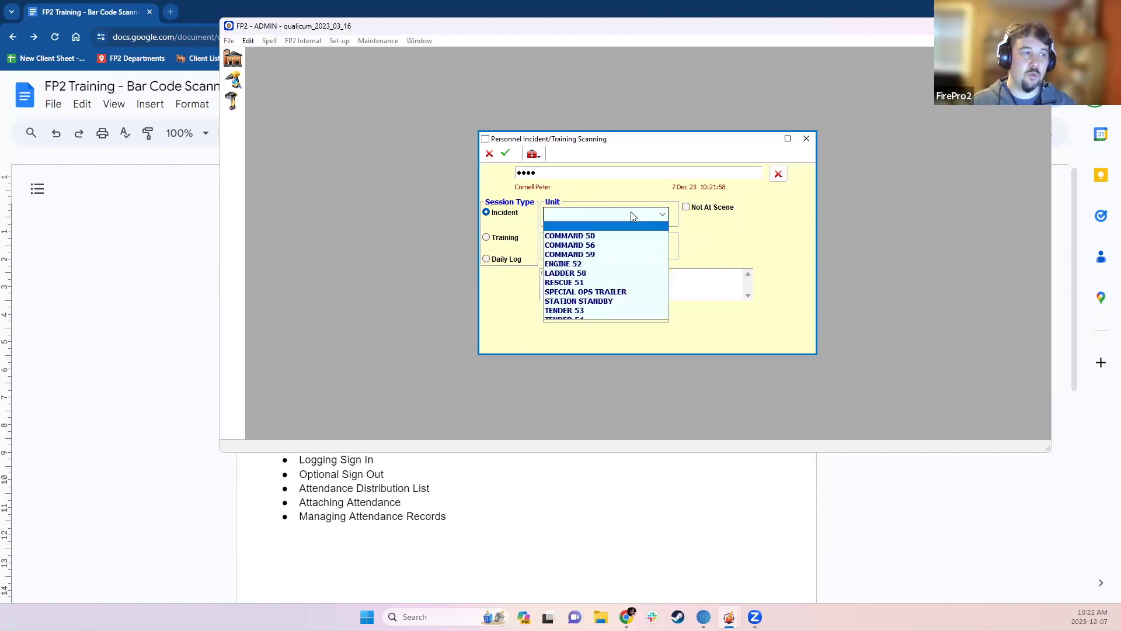
{"action": "left_click", "coordinate": [581, 263]}
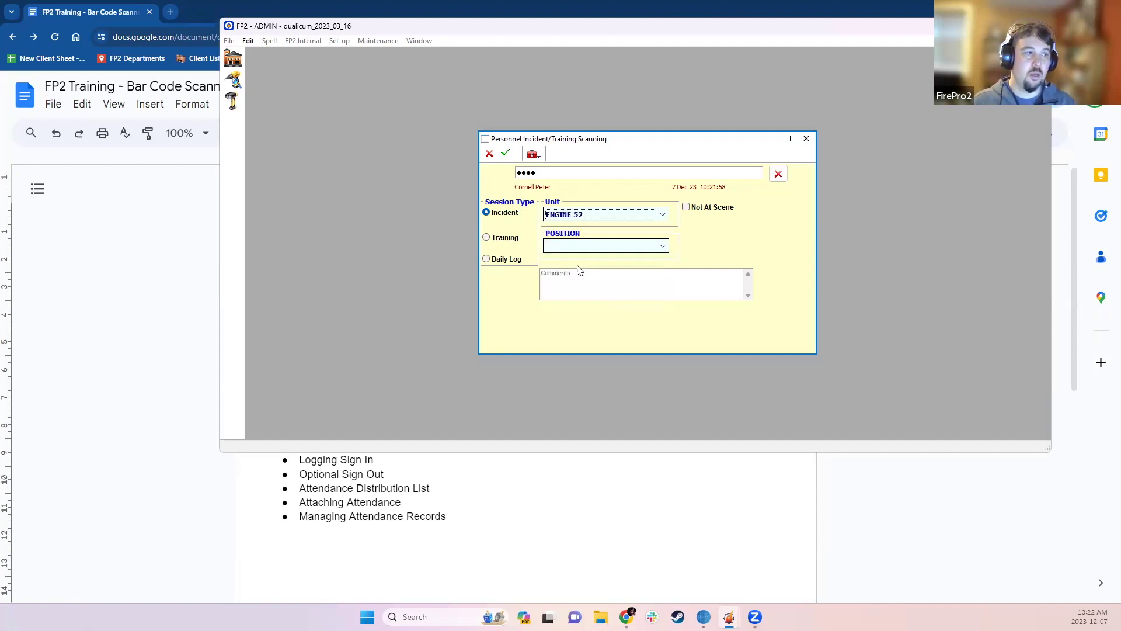
{"action": "left_click", "coordinate": [641, 249]}
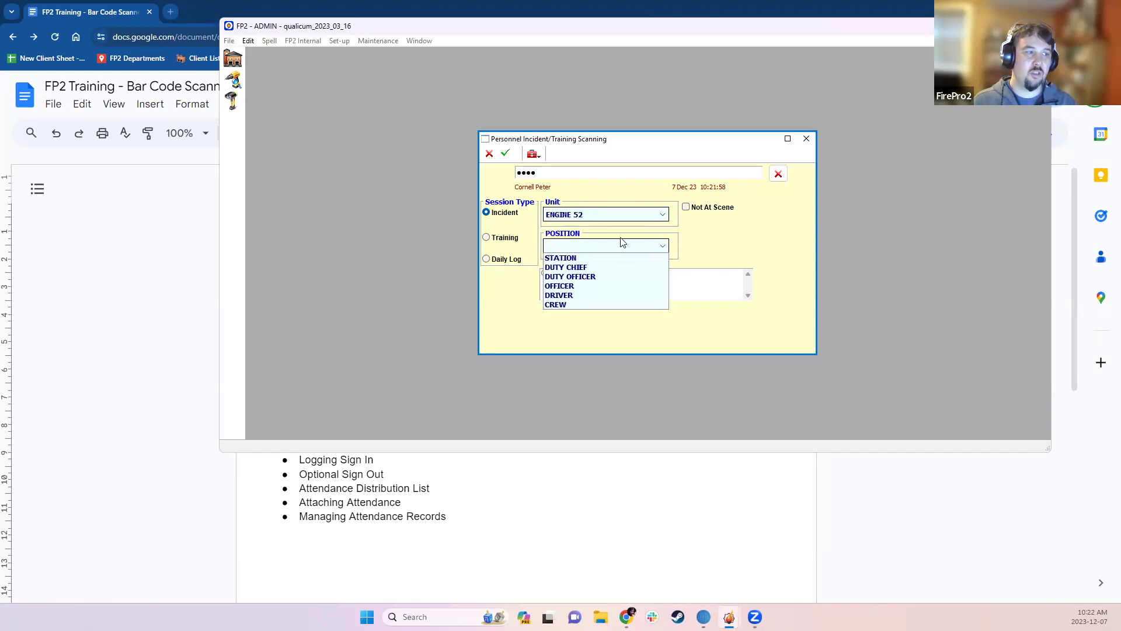
{"action": "left_click", "coordinate": [577, 305]}
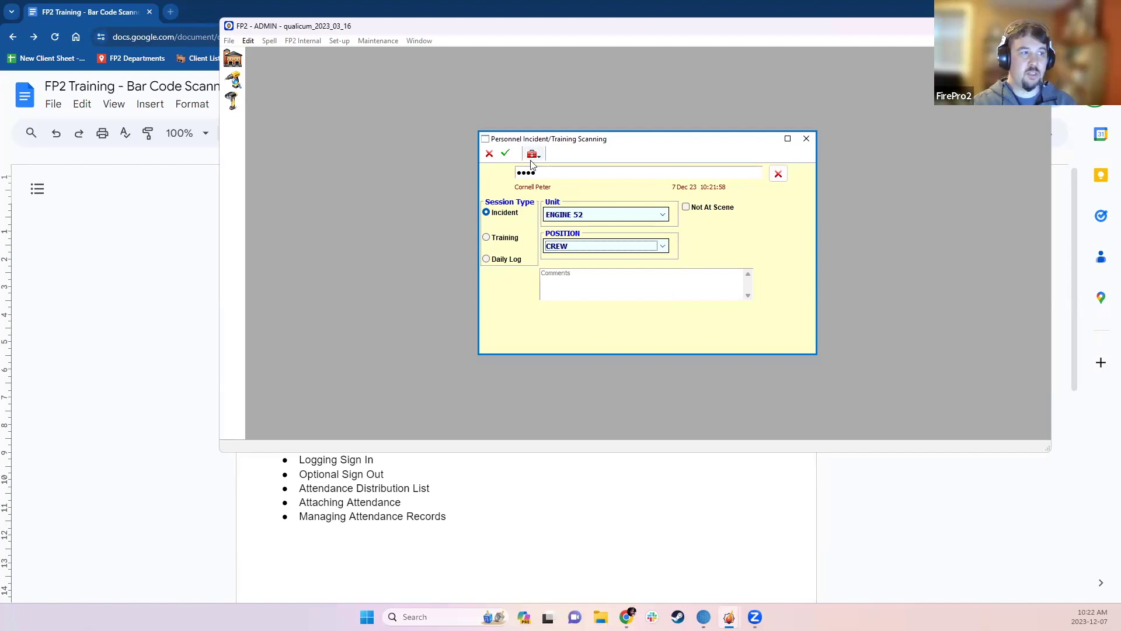
{"action": "left_click", "coordinate": [505, 154]}
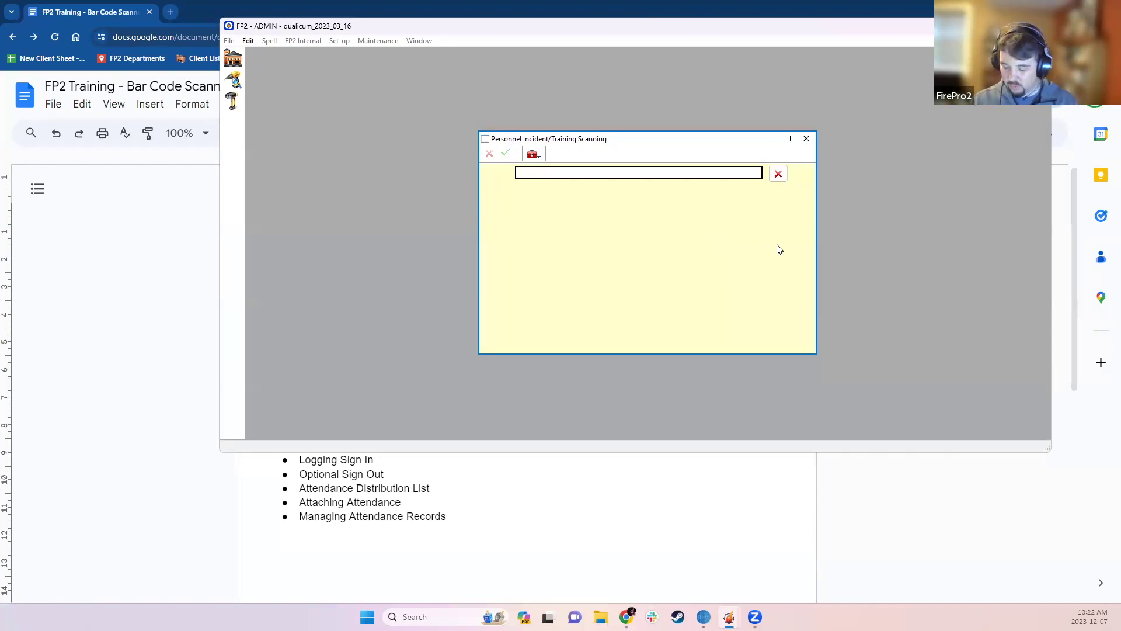
- Scan the next badge and save it as Training attendance for THURSDAY NIGHT TRAINING
{"action": "type", "text": "••••"}
{"action": "key", "text": "Return"}
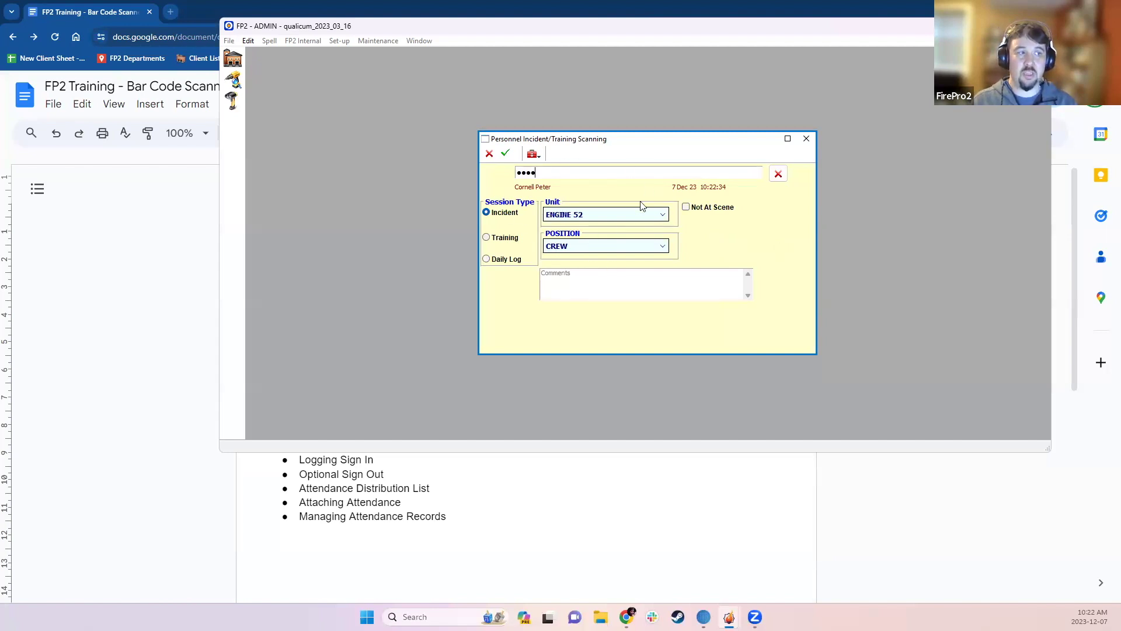
{"action": "left_click", "coordinate": [512, 240]}
{"action": "left_click", "coordinate": [607, 216]}
{"action": "left_click", "coordinate": [600, 228]}
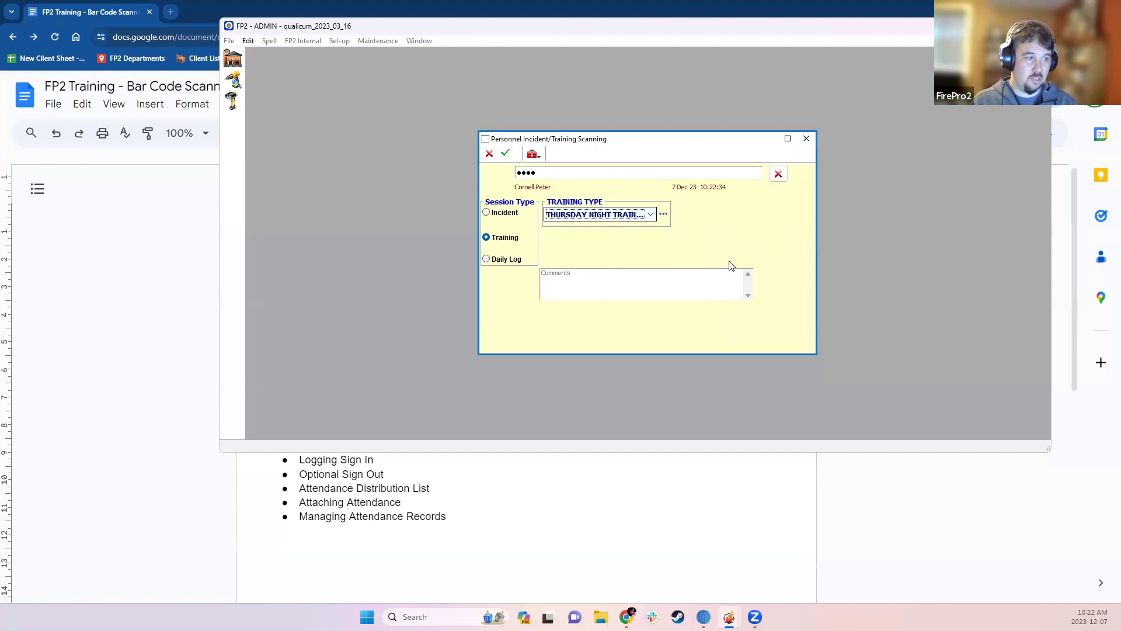
{"action": "left_click", "coordinate": [506, 154]}
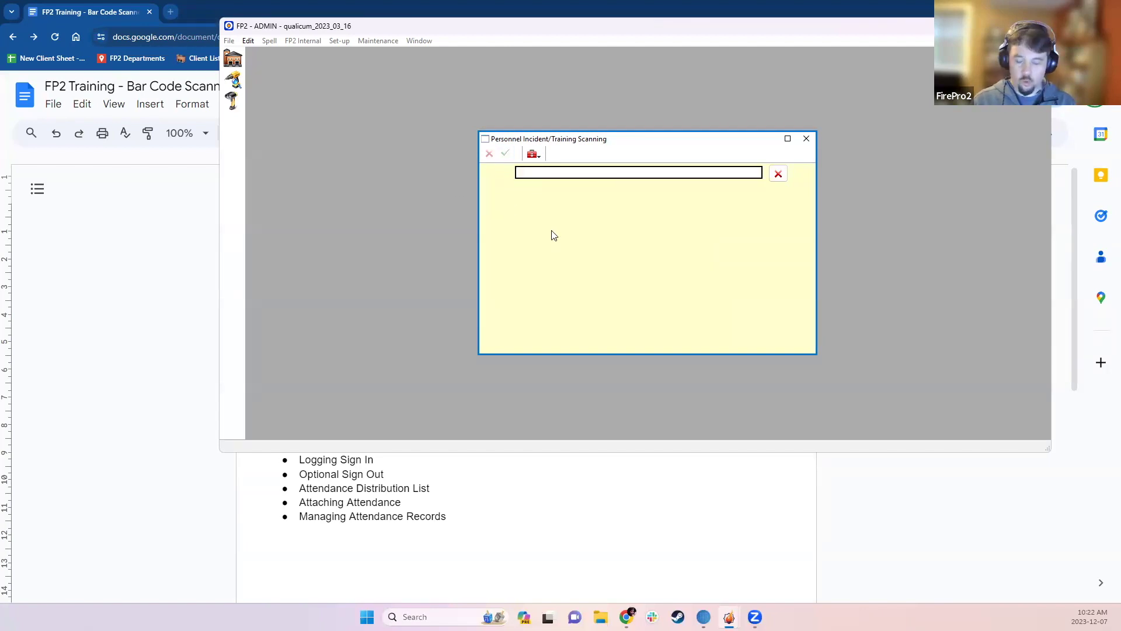
- Scan a badge, save a Daily Log Public Event – Open House sign-in, and close the scanner
{"action": "type", "text": "••••"}
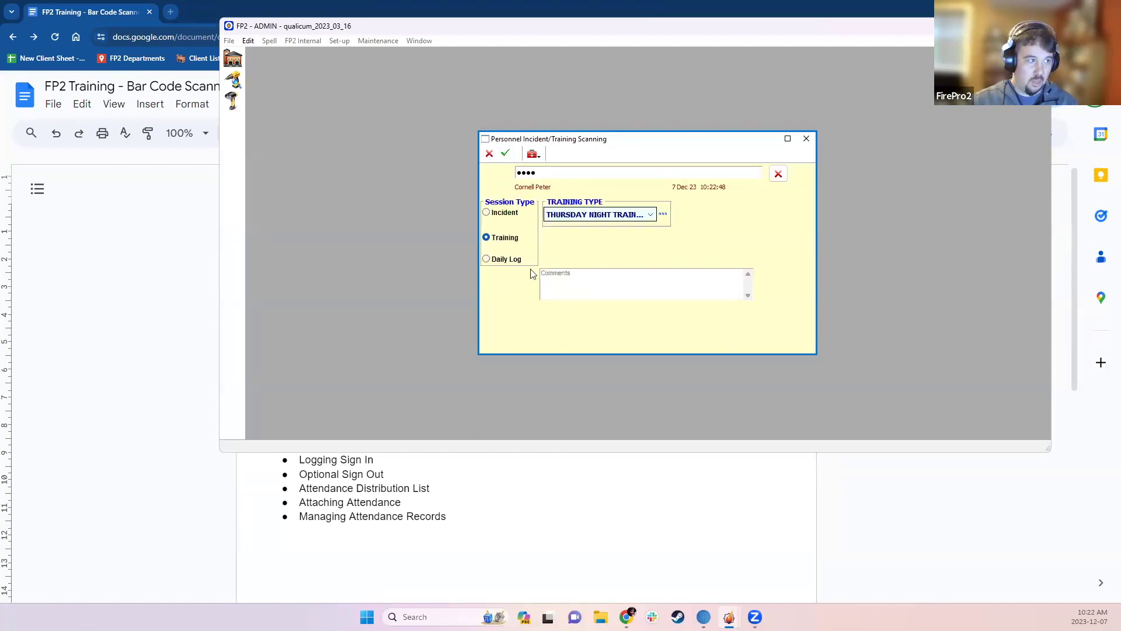
{"action": "left_click", "coordinate": [500, 260]}
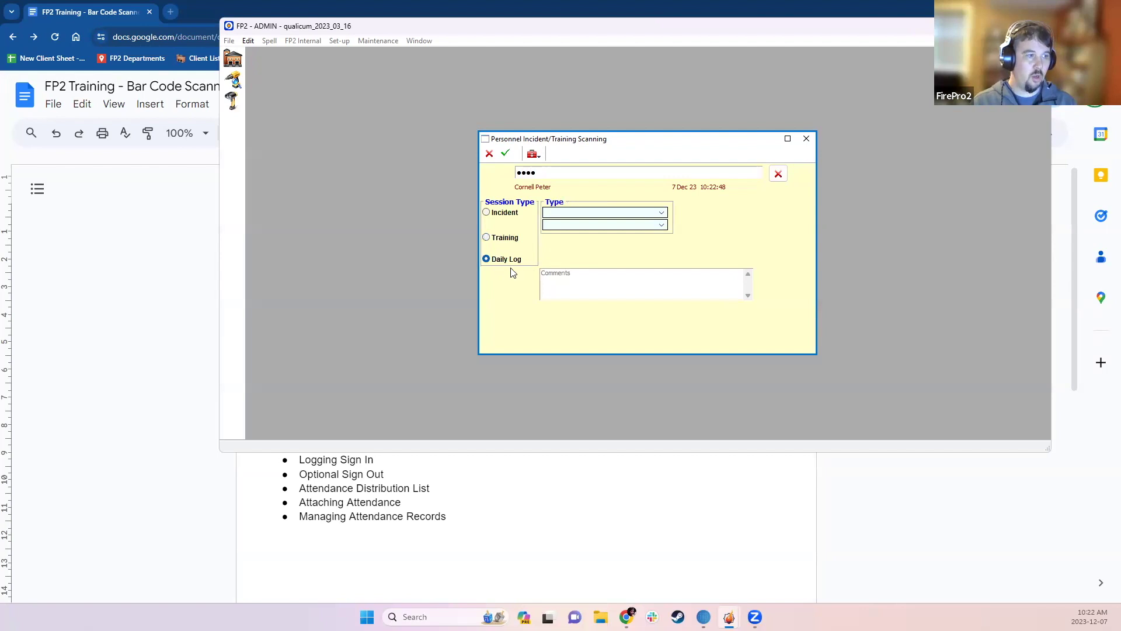
{"action": "left_click", "coordinate": [583, 215]}
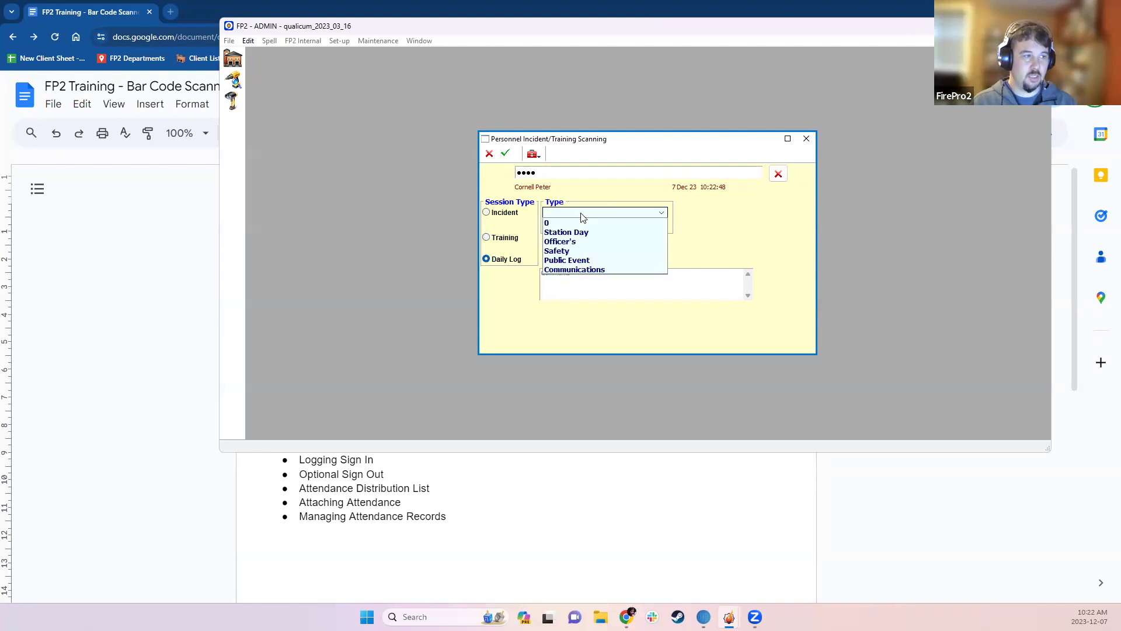
{"action": "left_click", "coordinate": [573, 260]}
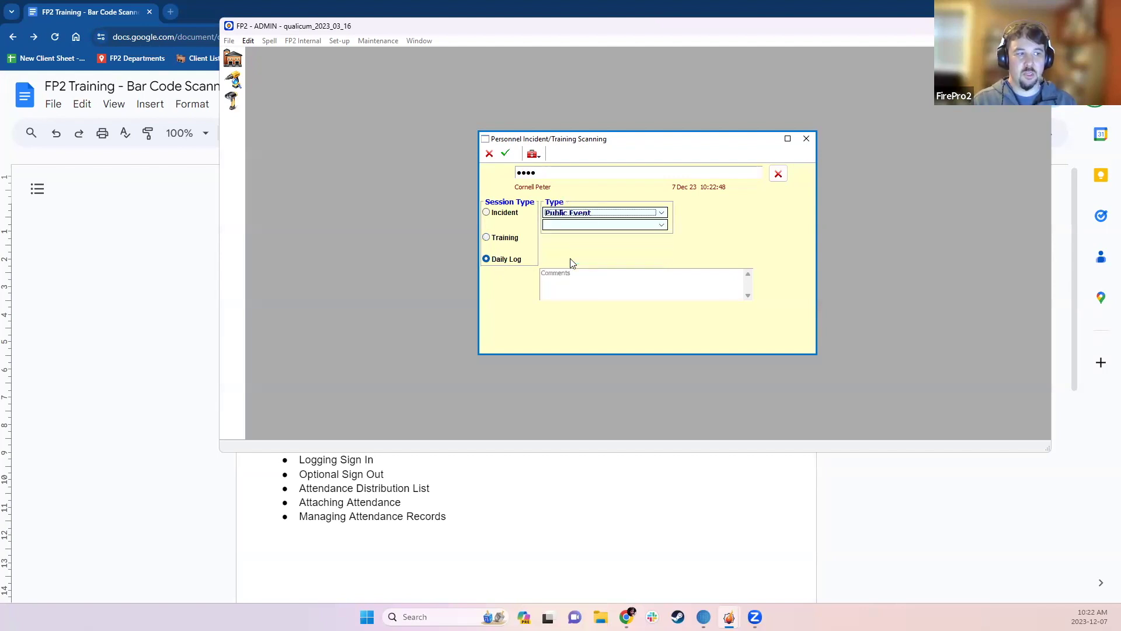
{"action": "left_click", "coordinate": [574, 227]}
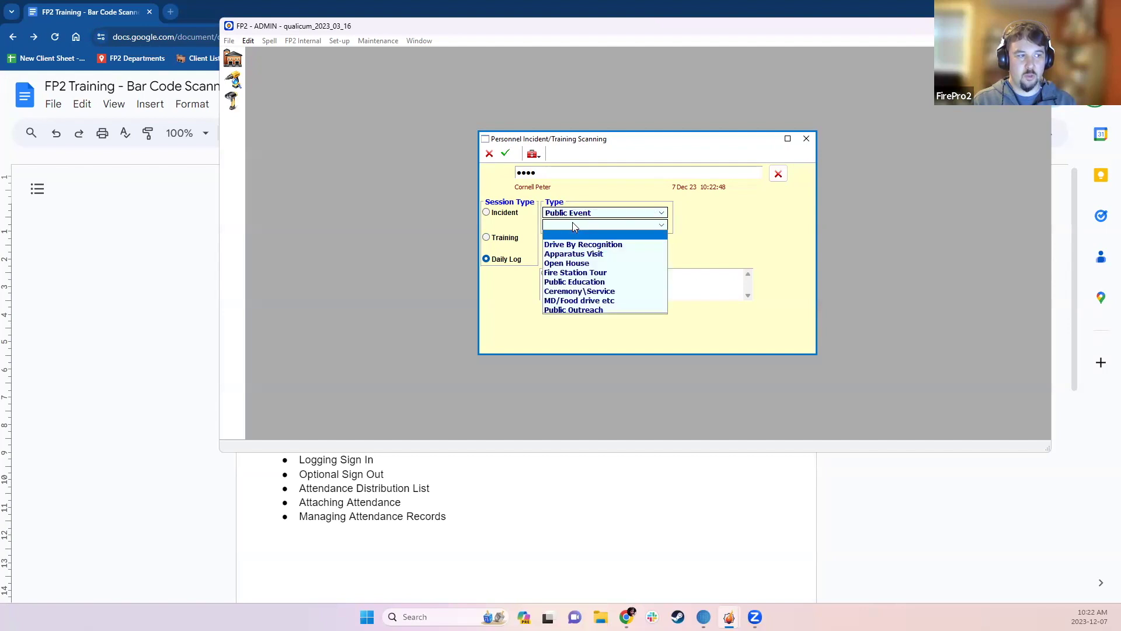
{"action": "left_click", "coordinate": [566, 262]}
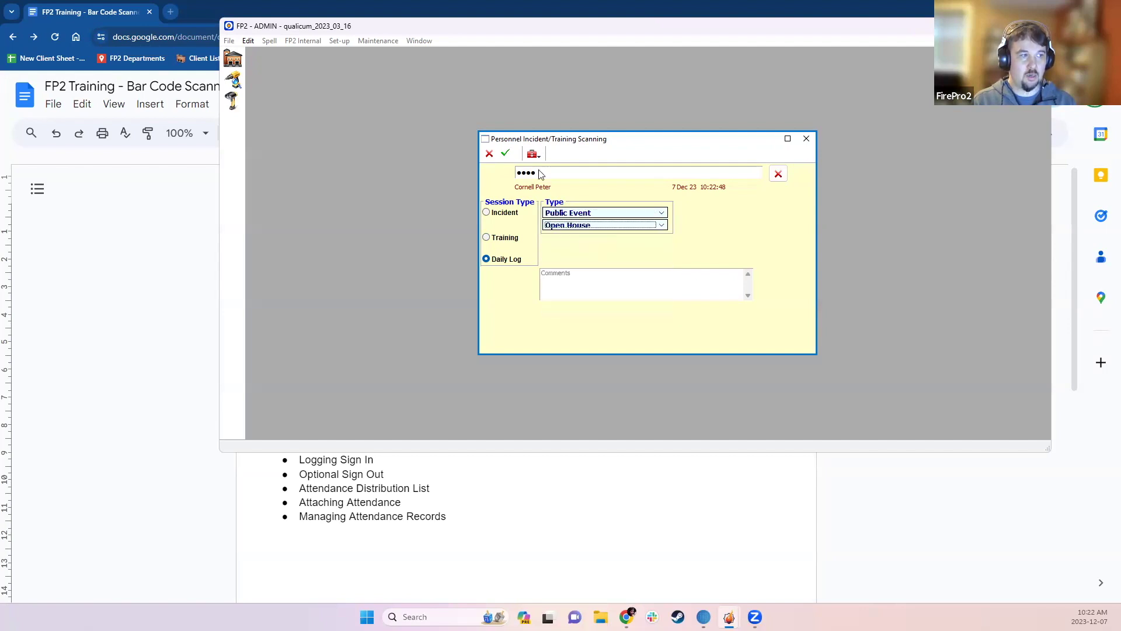
{"action": "left_click", "coordinate": [507, 154]}
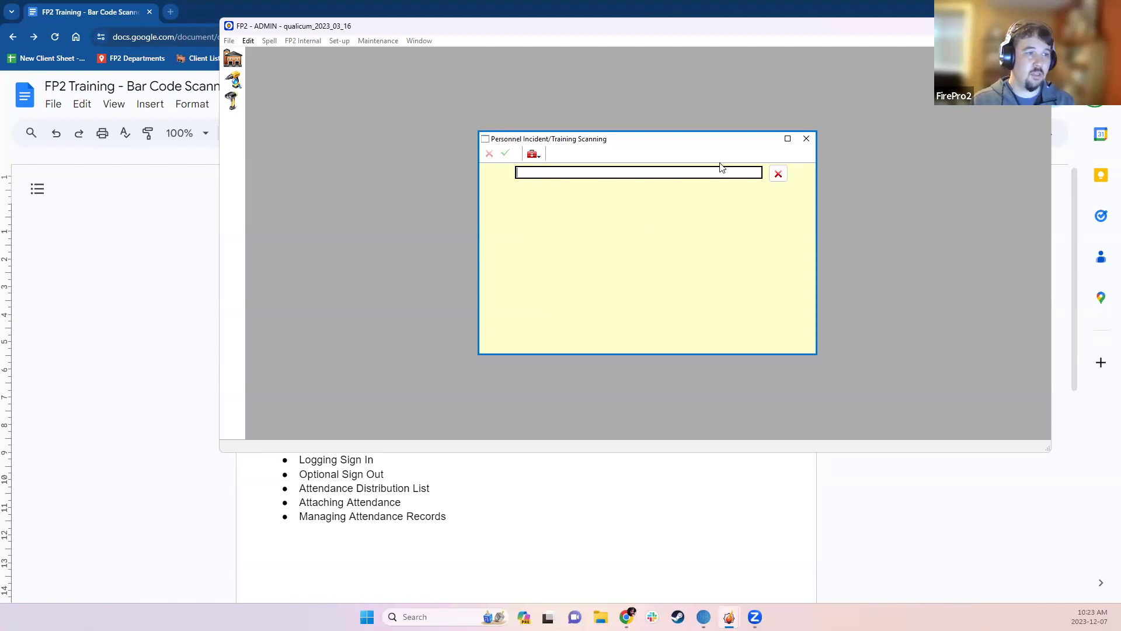
{"action": "left_click", "coordinate": [809, 140]}
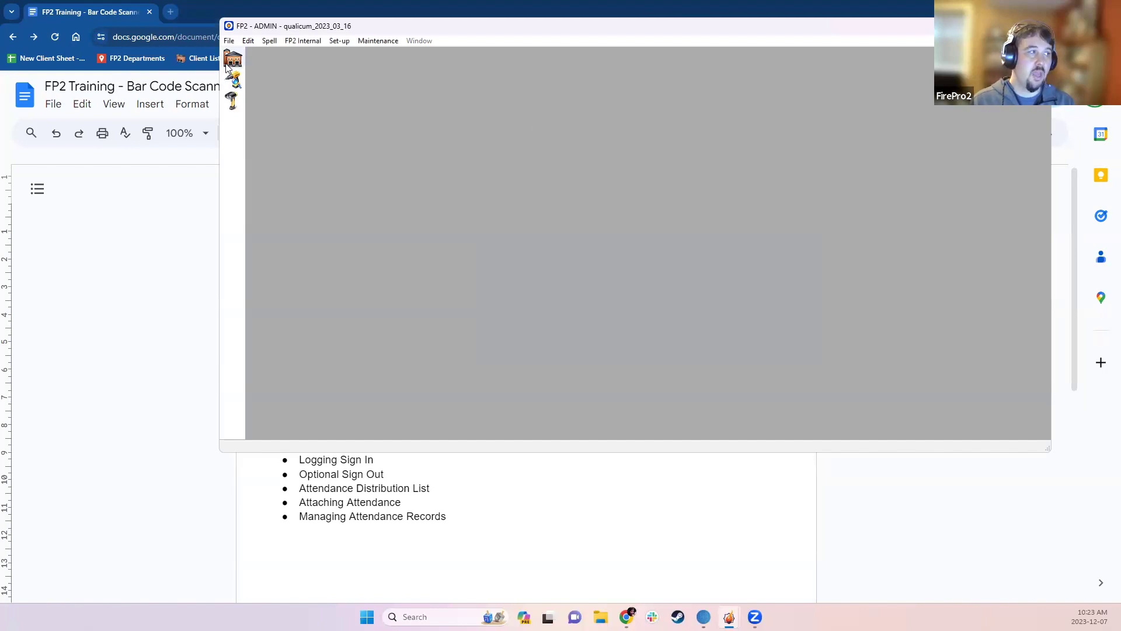
- Maximize FP2, open the Incidents list, move it aside, and drop down its toolbox actions
{"action": "left_click", "coordinate": [1014, 26]}
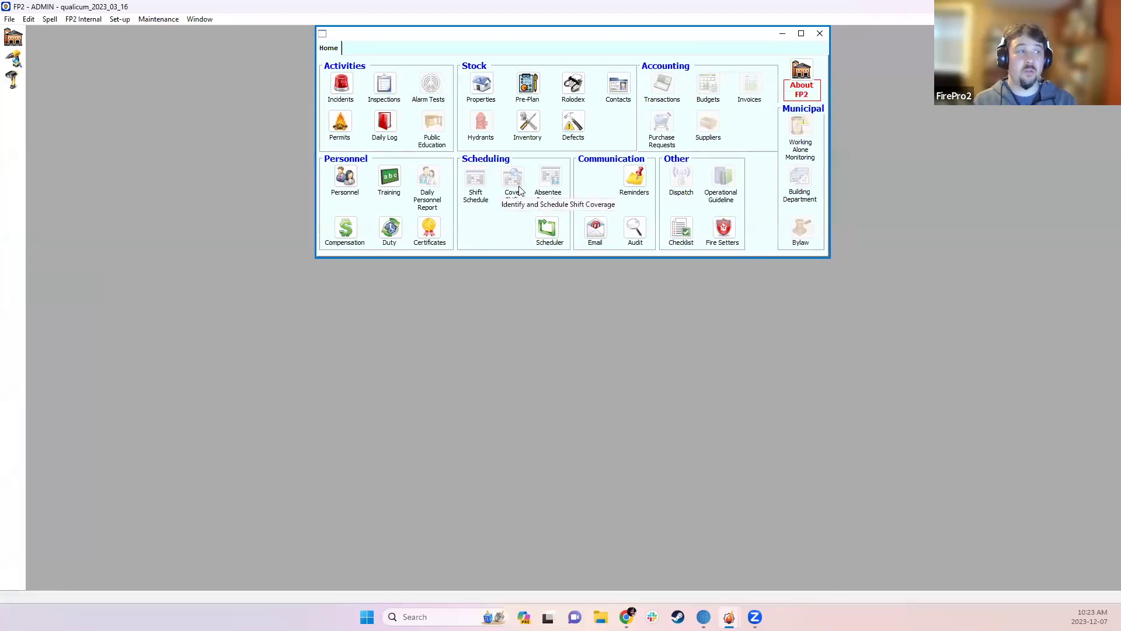
{"action": "left_click", "coordinate": [341, 86]}
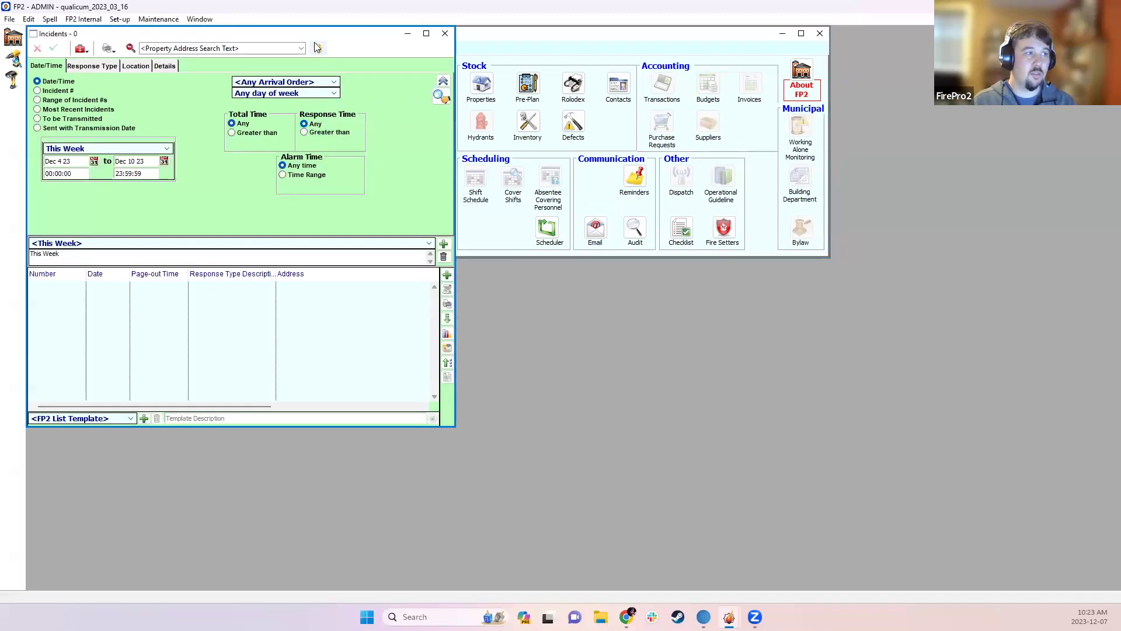
{"action": "left_click_drag", "start_coordinate": [314, 37], "coordinate": [497, 77]}
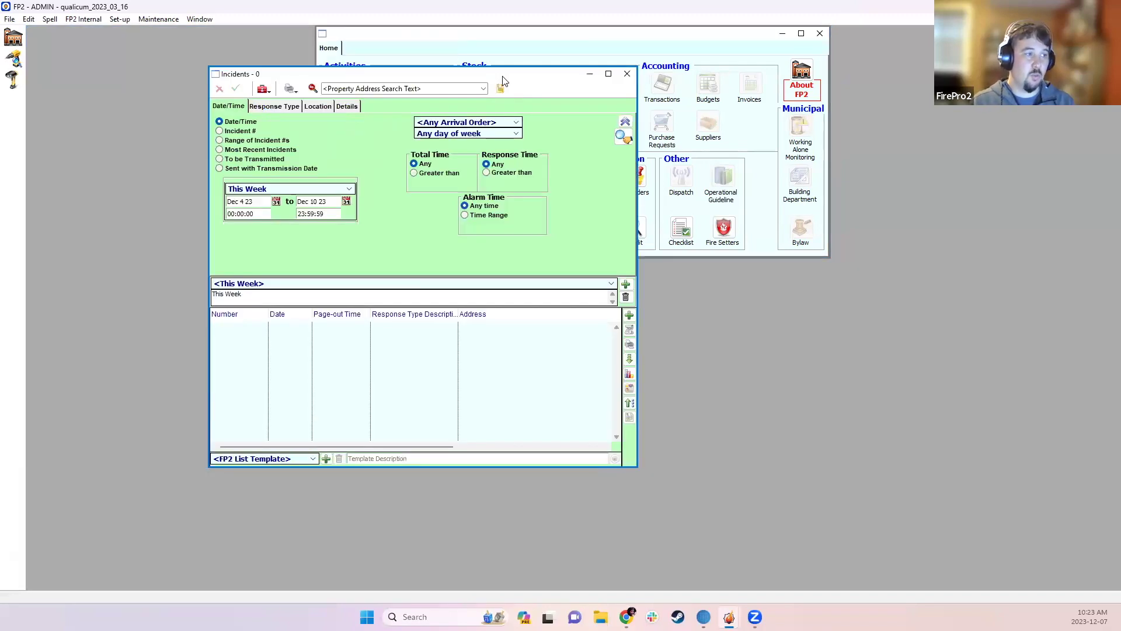
{"action": "left_click", "coordinate": [263, 89]}
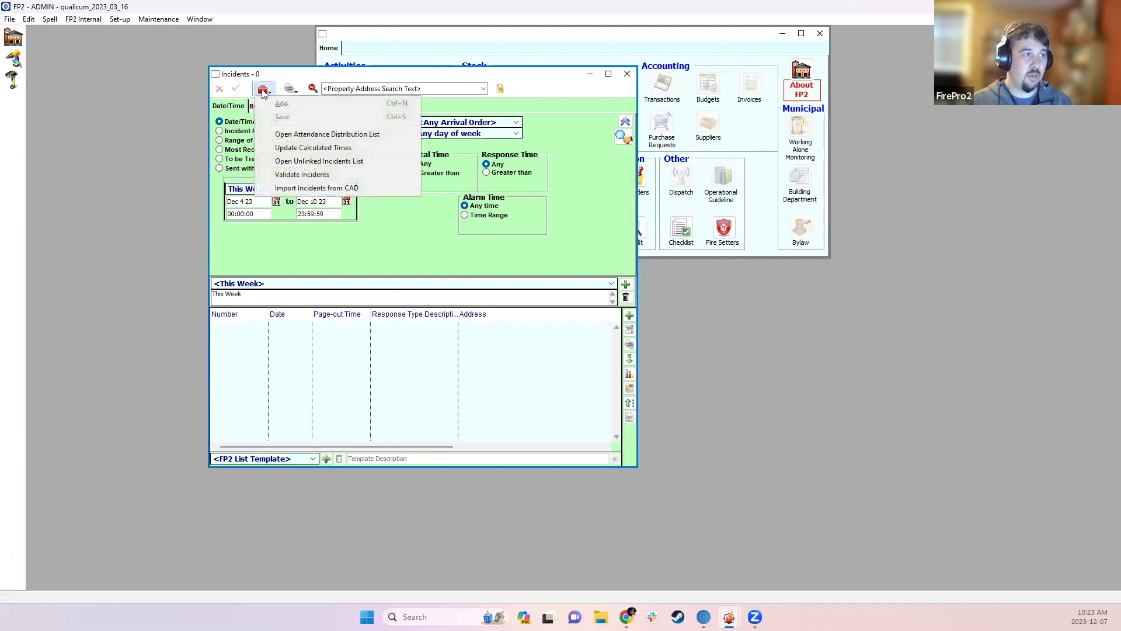
- Open the Attendance Distribution List, enlarge it, sort newest first, and reveal the Unit column
{"action": "left_click", "coordinate": [306, 135]}
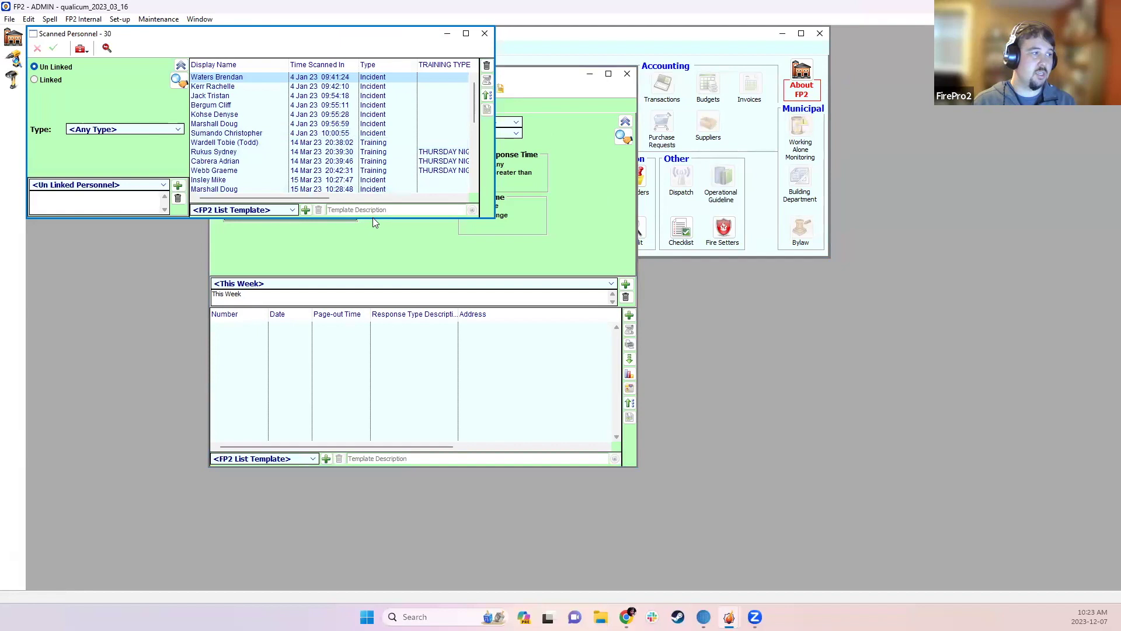
{"action": "left_click_drag", "start_coordinate": [372, 218], "coordinate": [371, 481]}
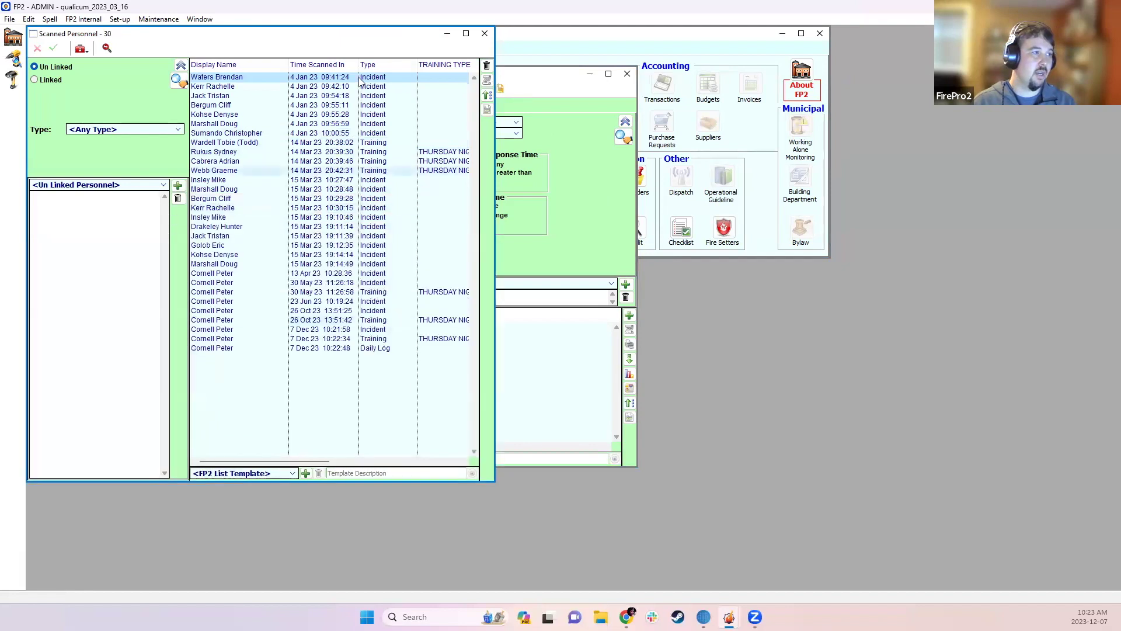
{"action": "left_click", "coordinate": [315, 69]}
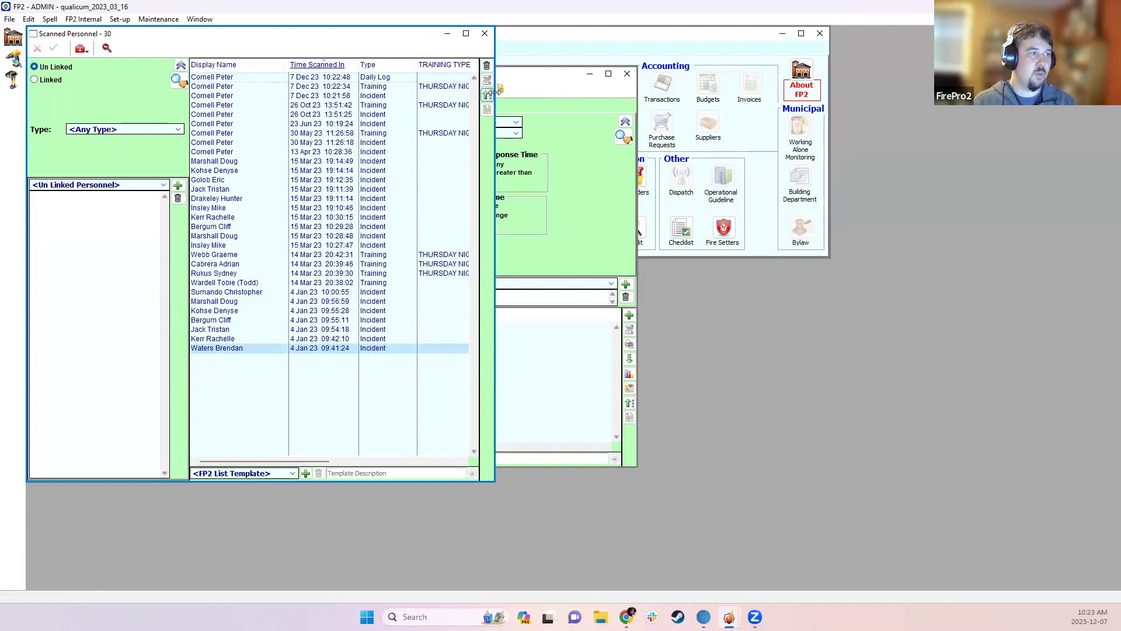
{"action": "left_click_drag", "start_coordinate": [494, 88], "coordinate": [612, 88]}
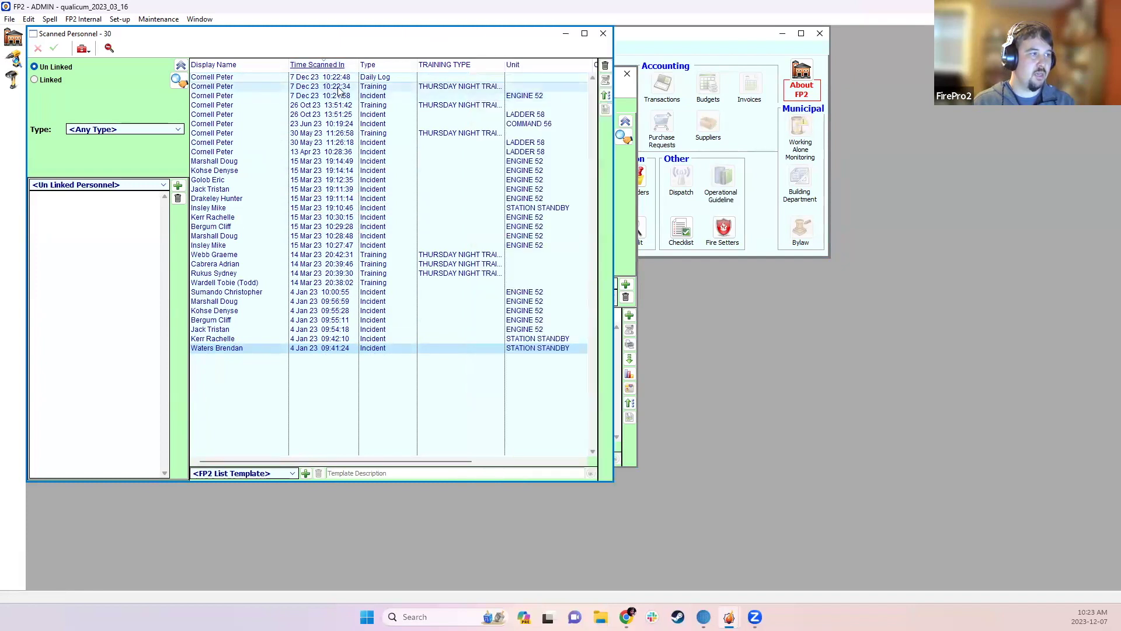
- Check today's scans, then shift-select the ten 15 Mar 23 incident scans
{"action": "left_click", "coordinate": [363, 97]}
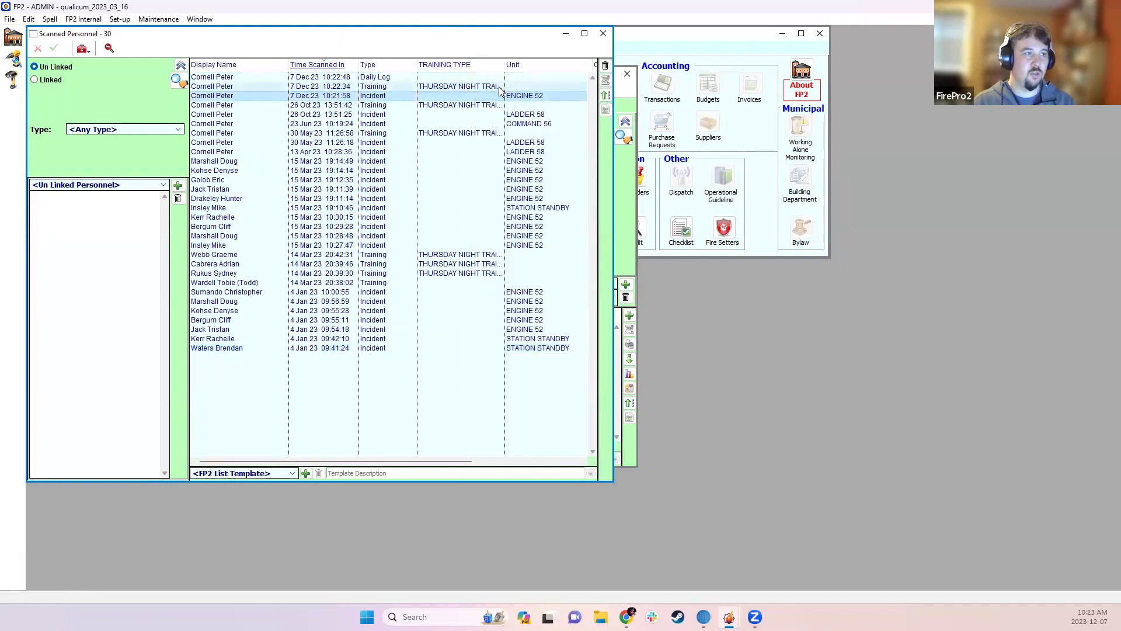
{"action": "left_click", "coordinate": [477, 88]}
{"action": "left_click", "coordinate": [459, 76]}
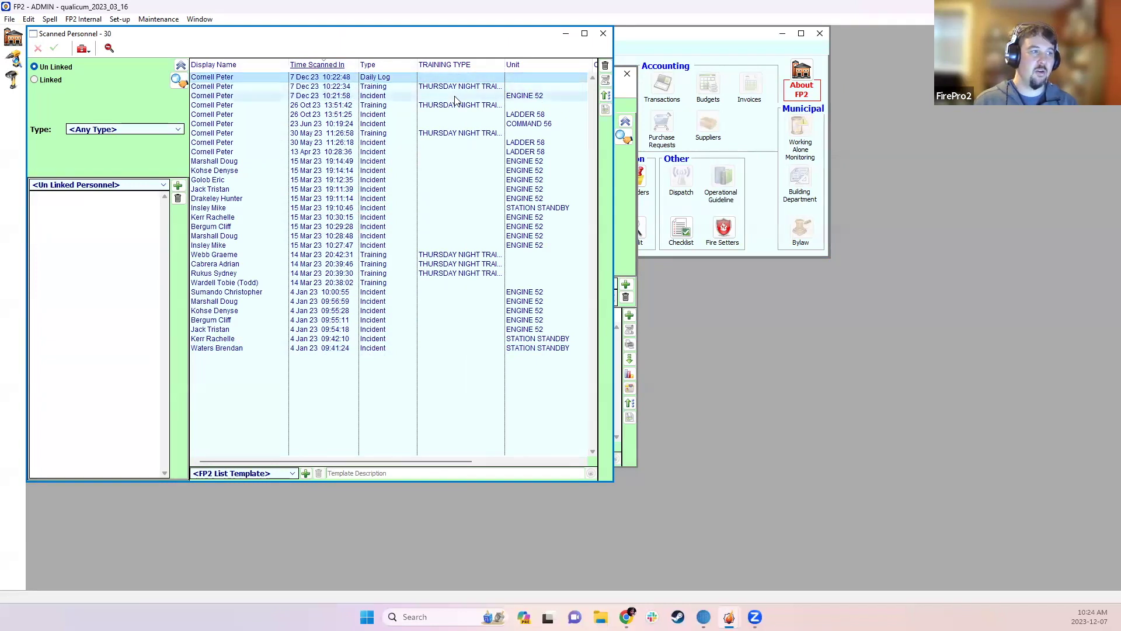
{"action": "left_click", "coordinate": [455, 97]}
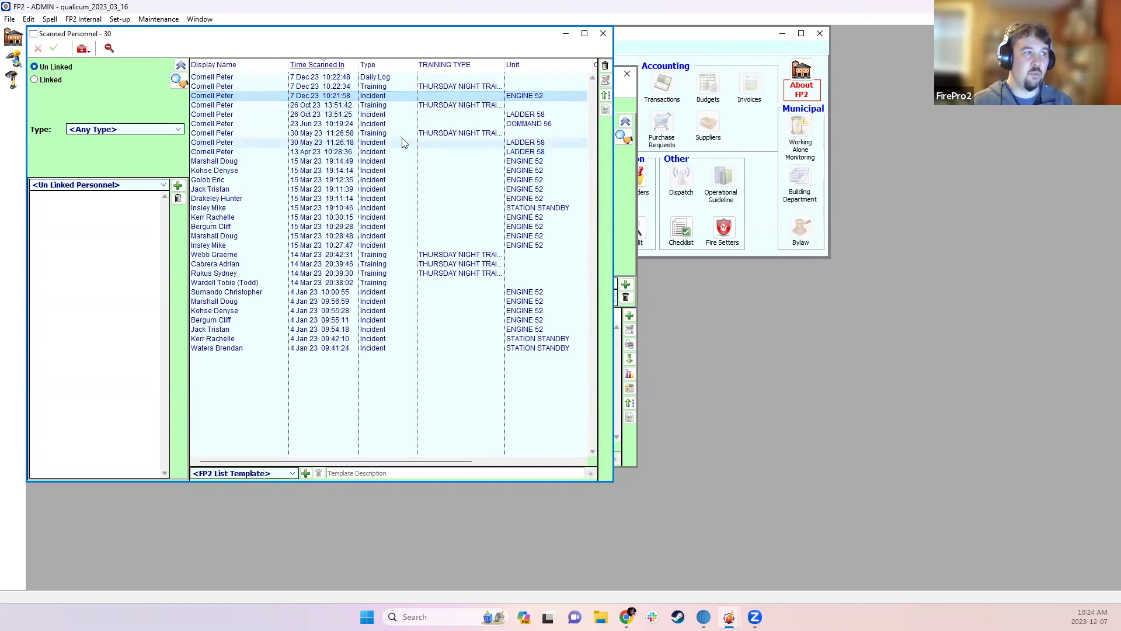
{"action": "left_click", "coordinate": [366, 163]}
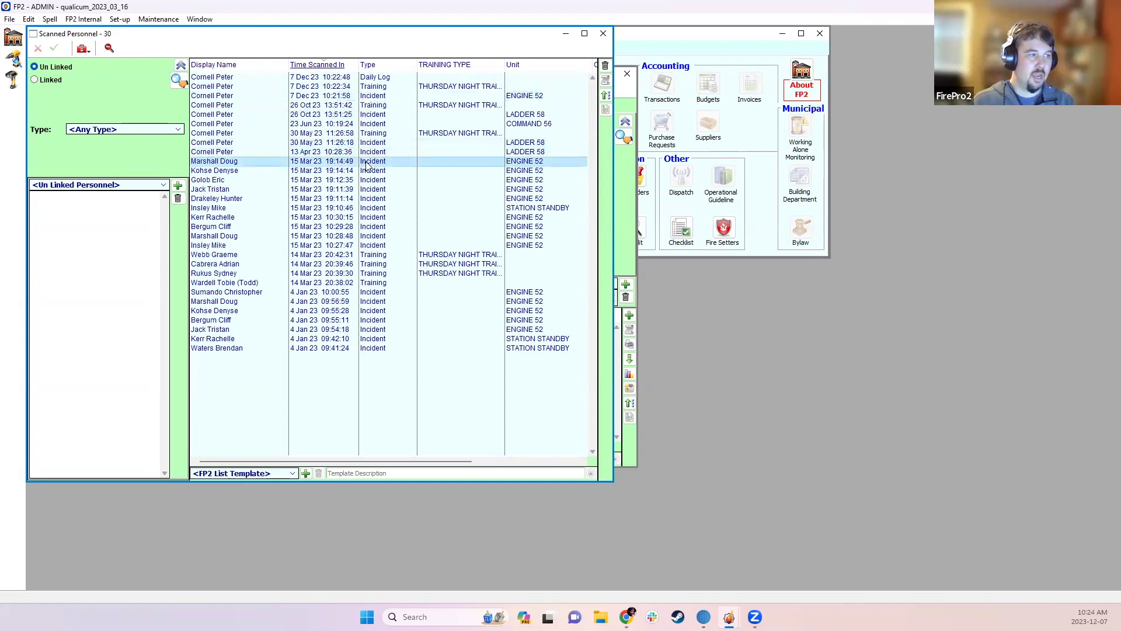
{"action": "left_click", "coordinate": [390, 245], "text": "shift"}
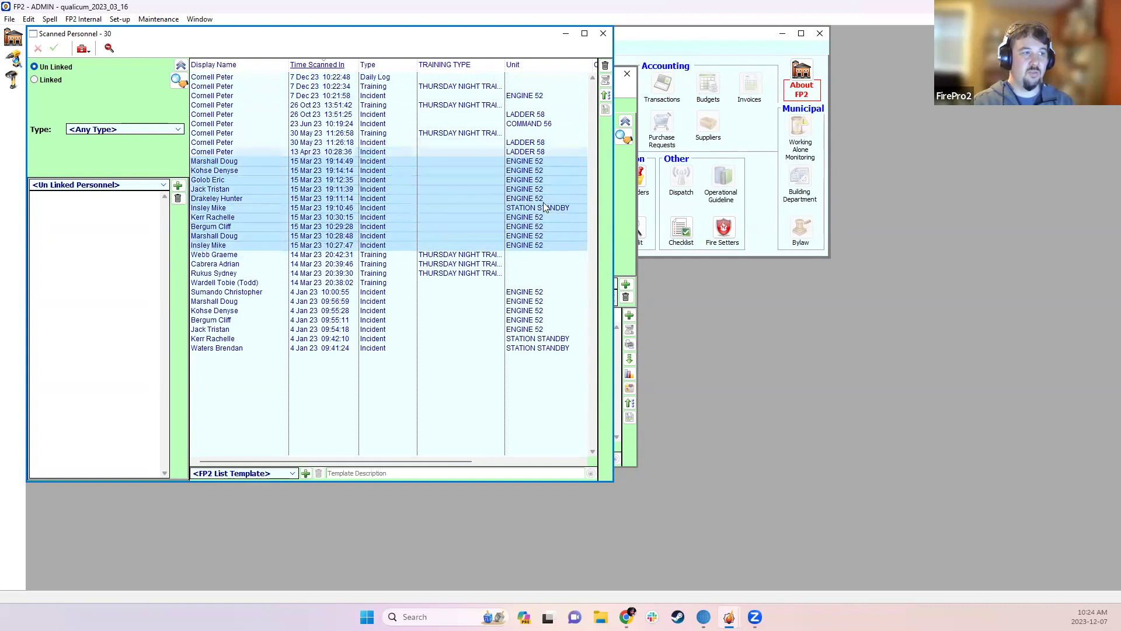
{"action": "left_click", "coordinate": [616, 210]}
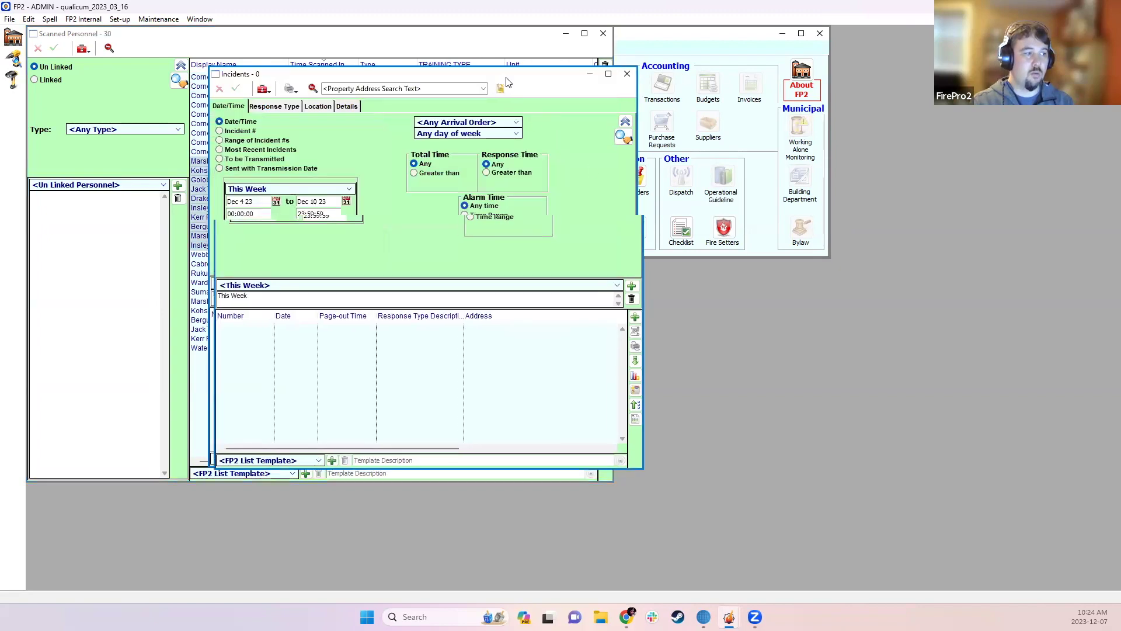
- Filter the Incidents list to This Year and scroll down to the March incidents
{"action": "left_click_drag", "start_coordinate": [502, 87], "coordinate": [790, 119]}
{"action": "left_click", "coordinate": [607, 220]}
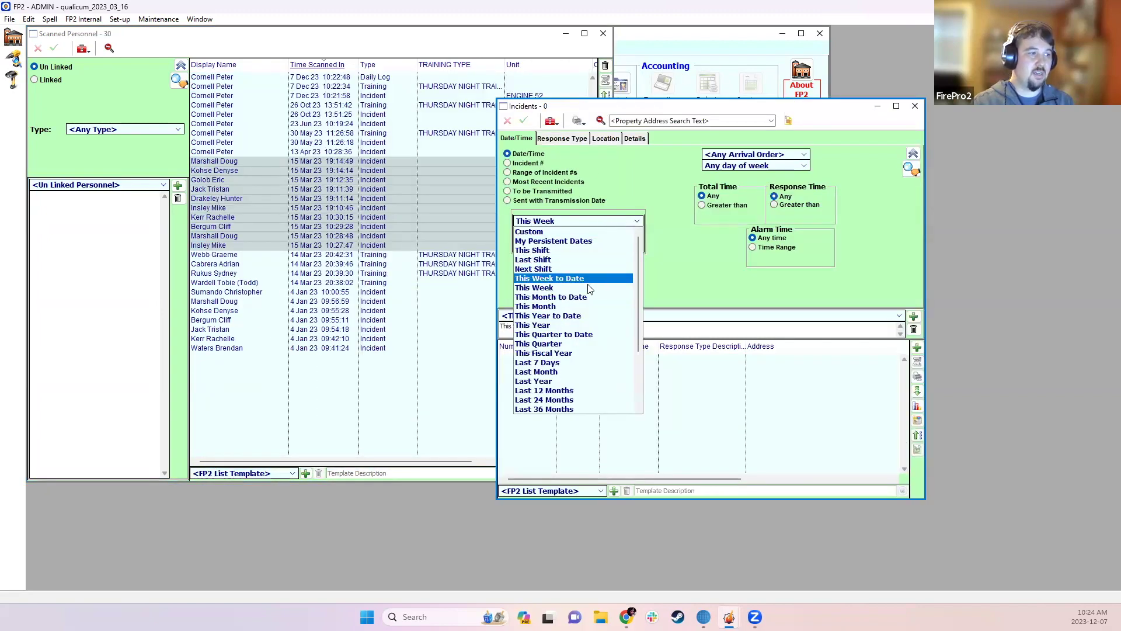
{"action": "left_click", "coordinate": [572, 329]}
{"action": "scroll", "coordinate": [662, 429], "scroll_direction": "down", "scroll_amount": 10}
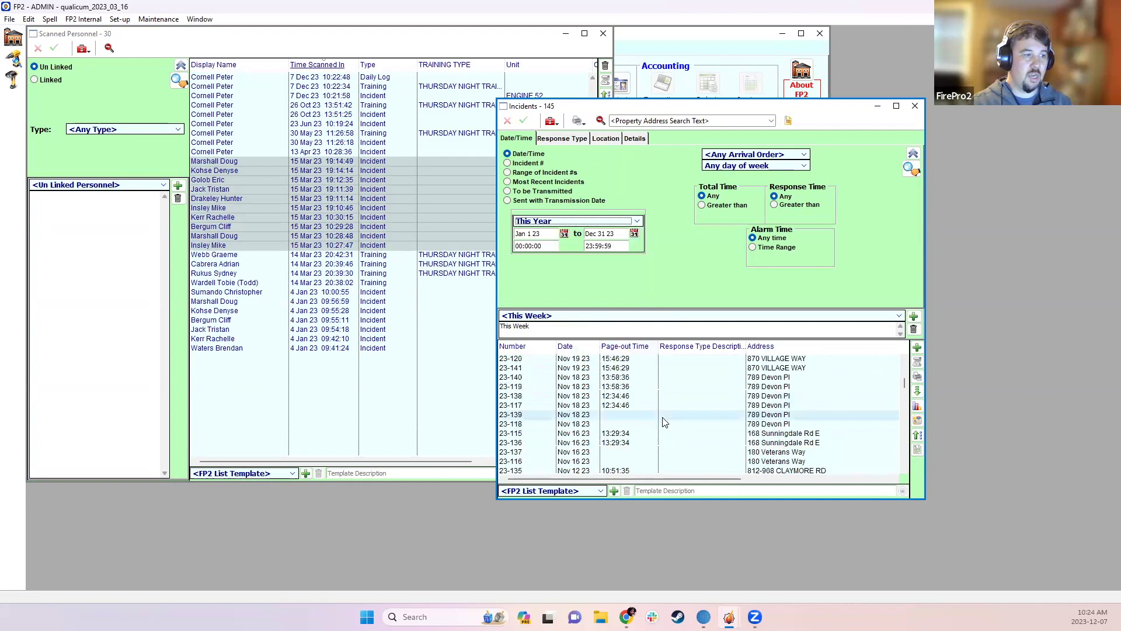
{"action": "scroll", "coordinate": [897, 466], "scroll_direction": "down", "scroll_amount": 12}
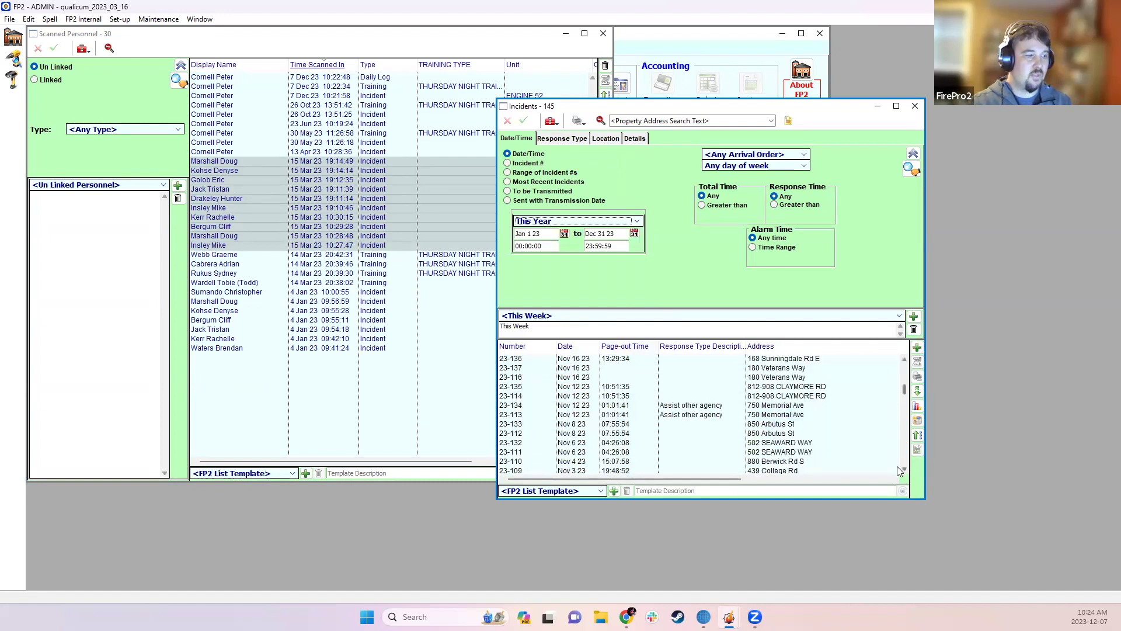
{"action": "scroll", "coordinate": [701, 414], "scroll_direction": "down", "scroll_amount": 10}
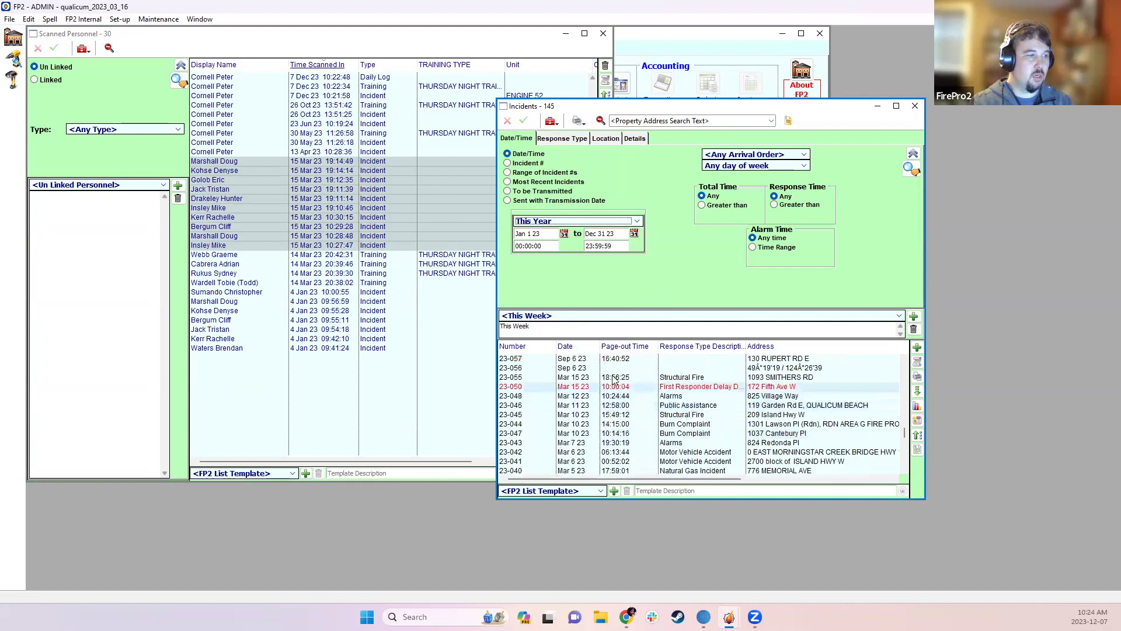
- Open incident 23-050 on its Personnel page and minimize the Incidents list
{"action": "left_click", "coordinate": [620, 386]}
{"action": "double_click", "coordinate": [620, 386]}
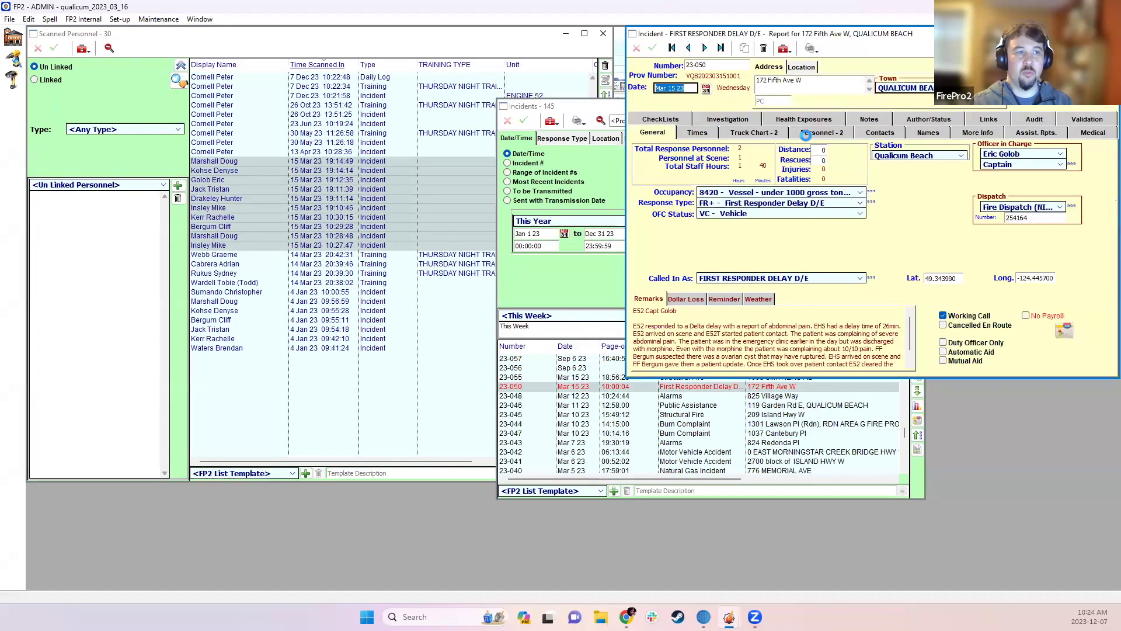
{"action": "left_click", "coordinate": [820, 133]}
{"action": "left_click", "coordinate": [868, 118]}
{"action": "left_click", "coordinate": [874, 109]}
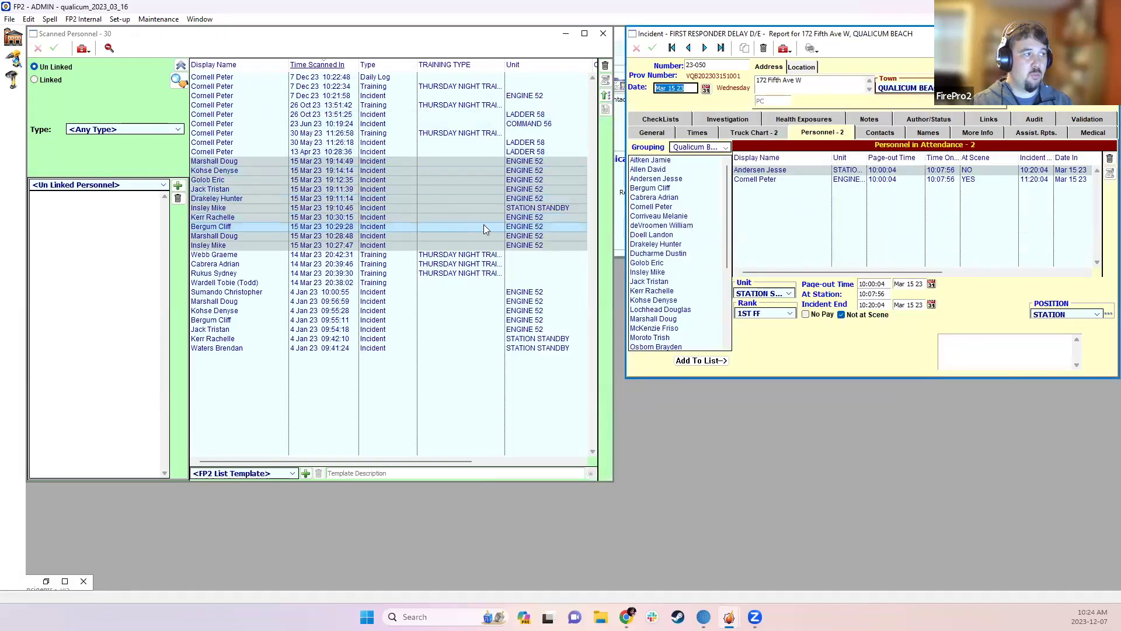
- Drag the ten 15 Mar scans into Personnel in Attendance, accept the duplicate warning, and review attendees
{"action": "left_click_drag", "start_coordinate": [372, 210], "coordinate": [877, 214]}
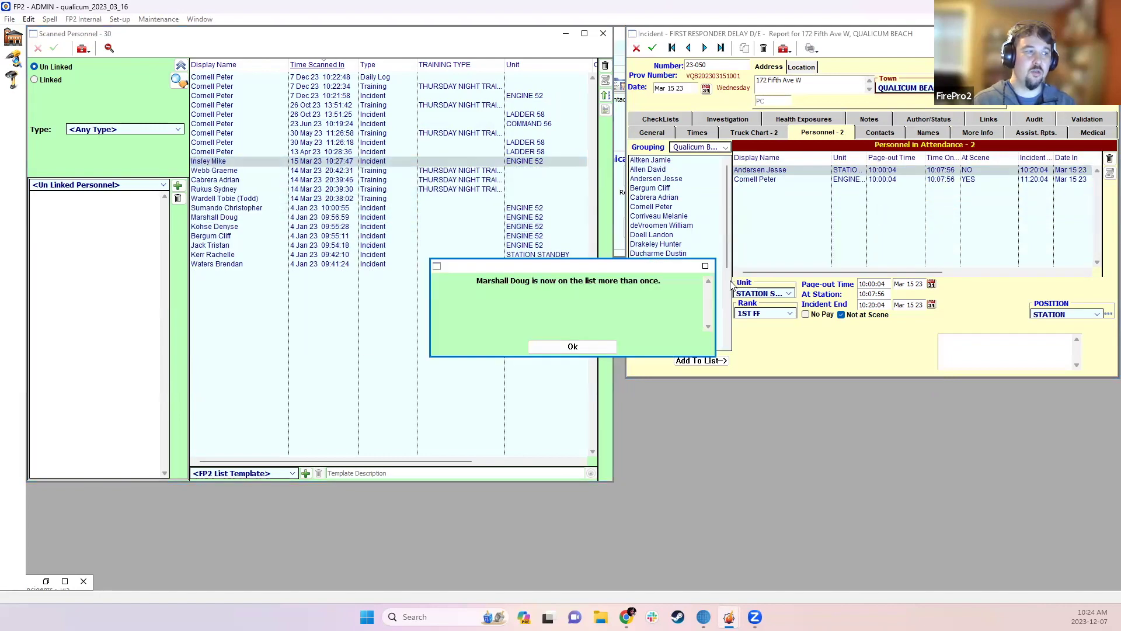
{"action": "left_click", "coordinate": [581, 352]}
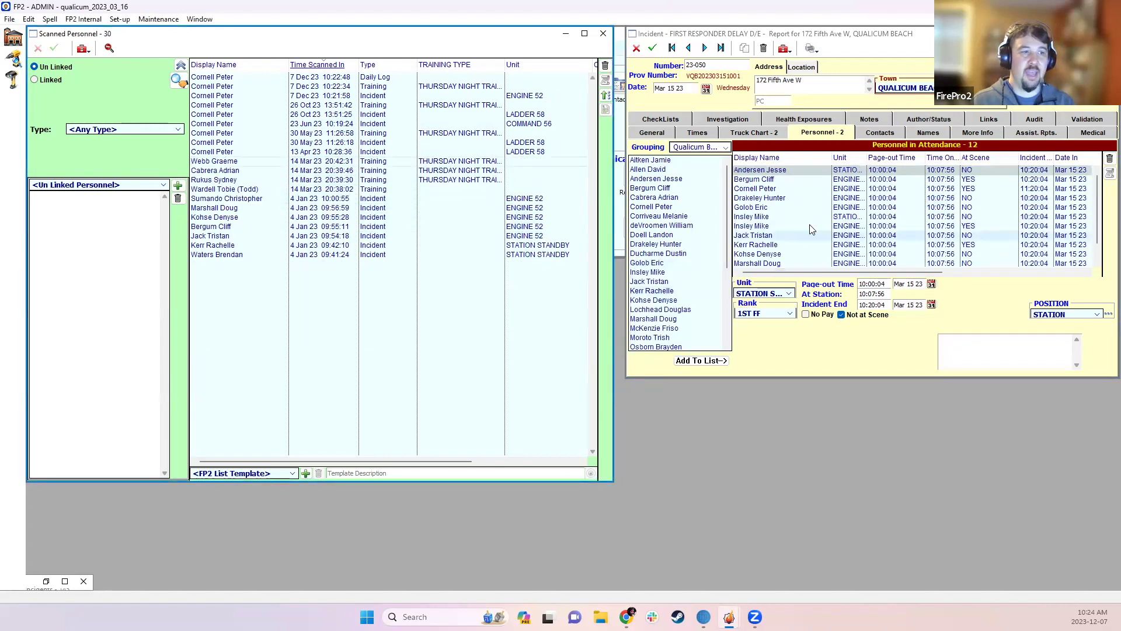
{"action": "left_click", "coordinate": [836, 180]}
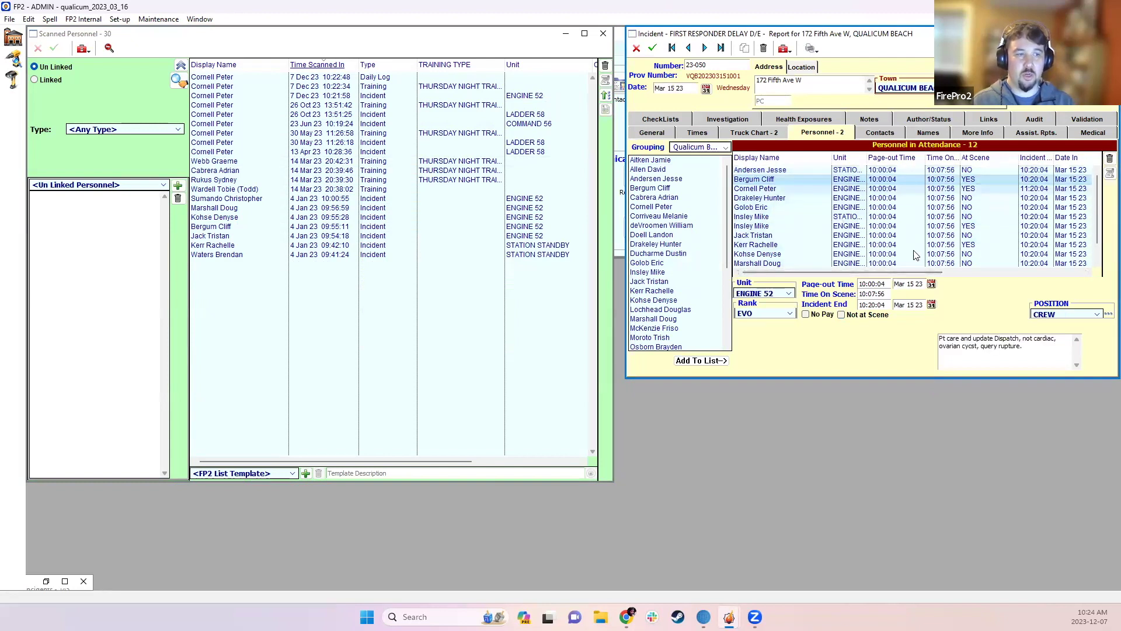
{"action": "left_click_drag", "start_coordinate": [802, 273], "coordinate": [950, 270]}
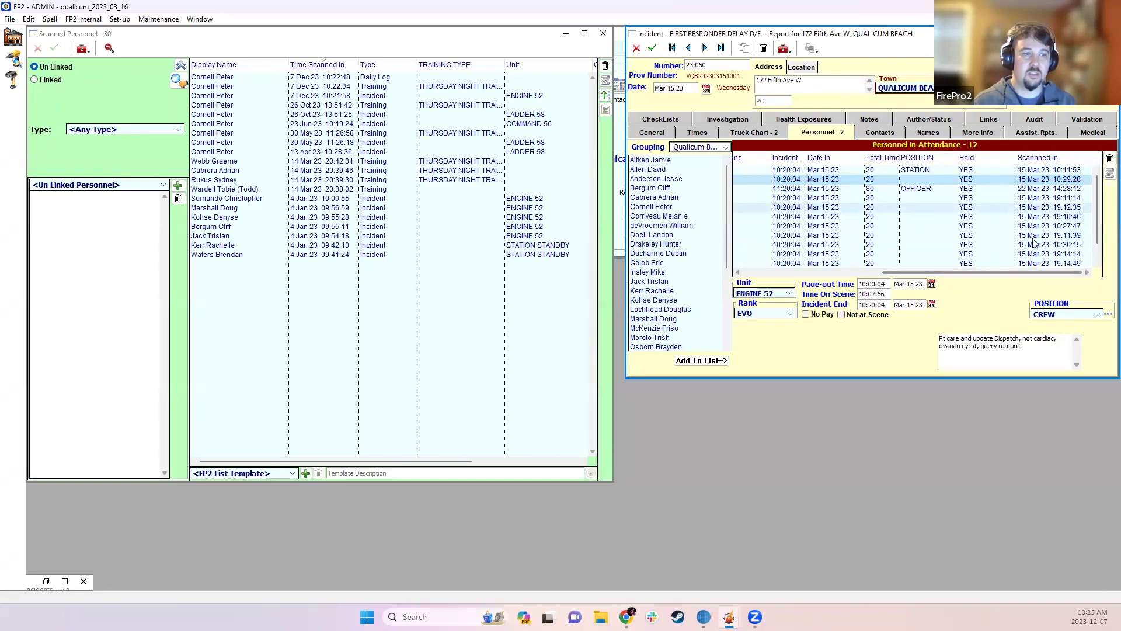
{"action": "left_click_drag", "start_coordinate": [1023, 275], "coordinate": [875, 275]}
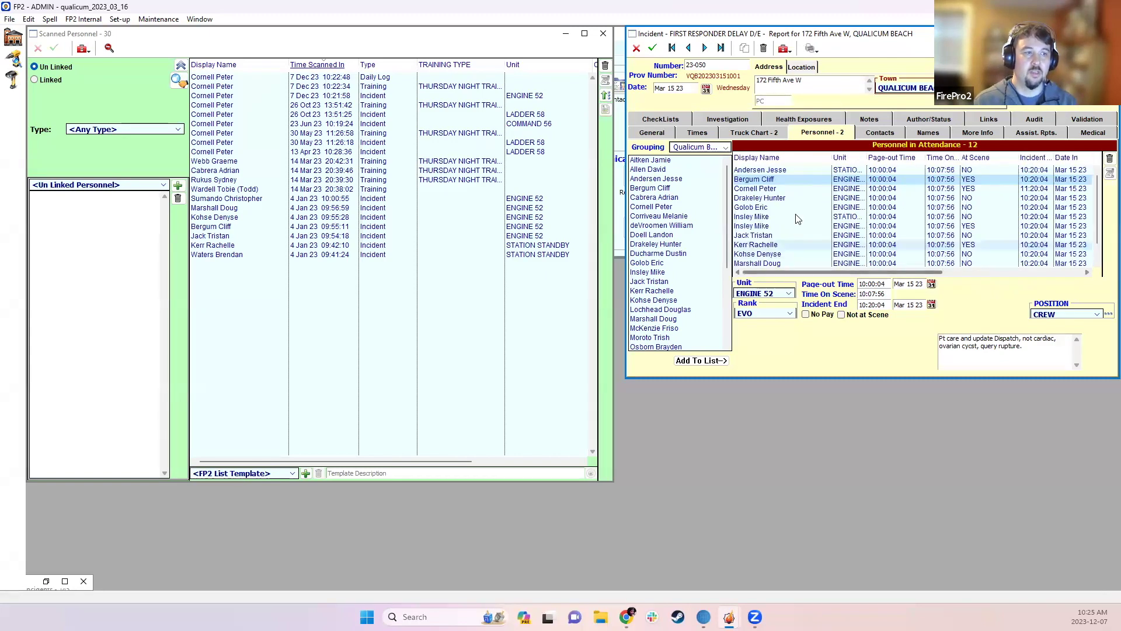
{"action": "left_click_drag", "start_coordinate": [866, 157], "coordinate": [904, 157]}
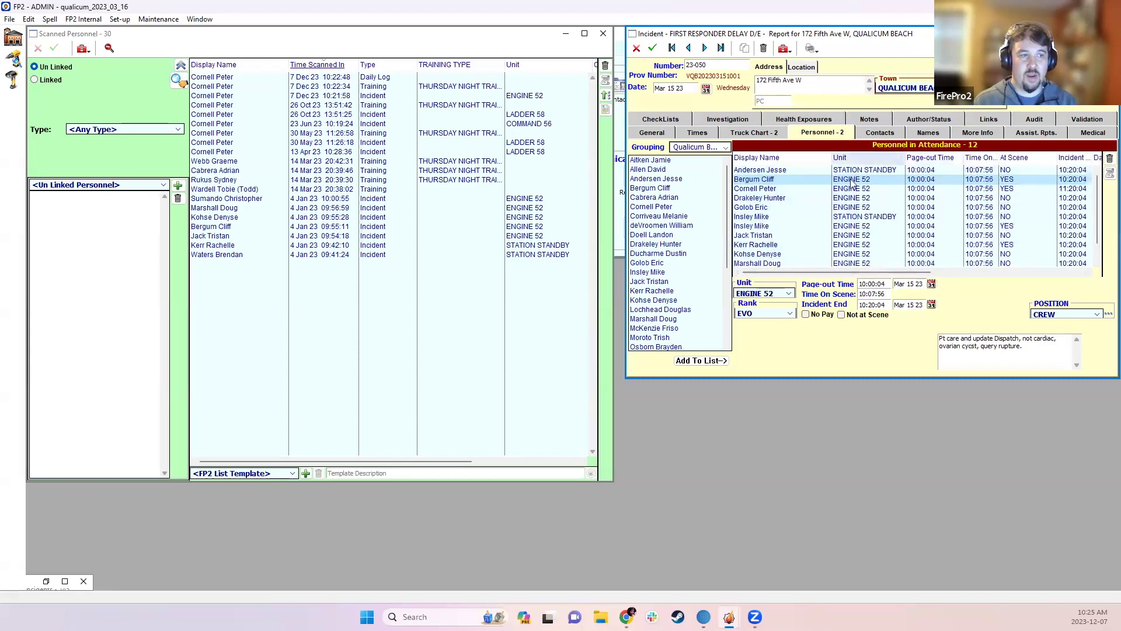
{"action": "left_click", "coordinate": [877, 232]}
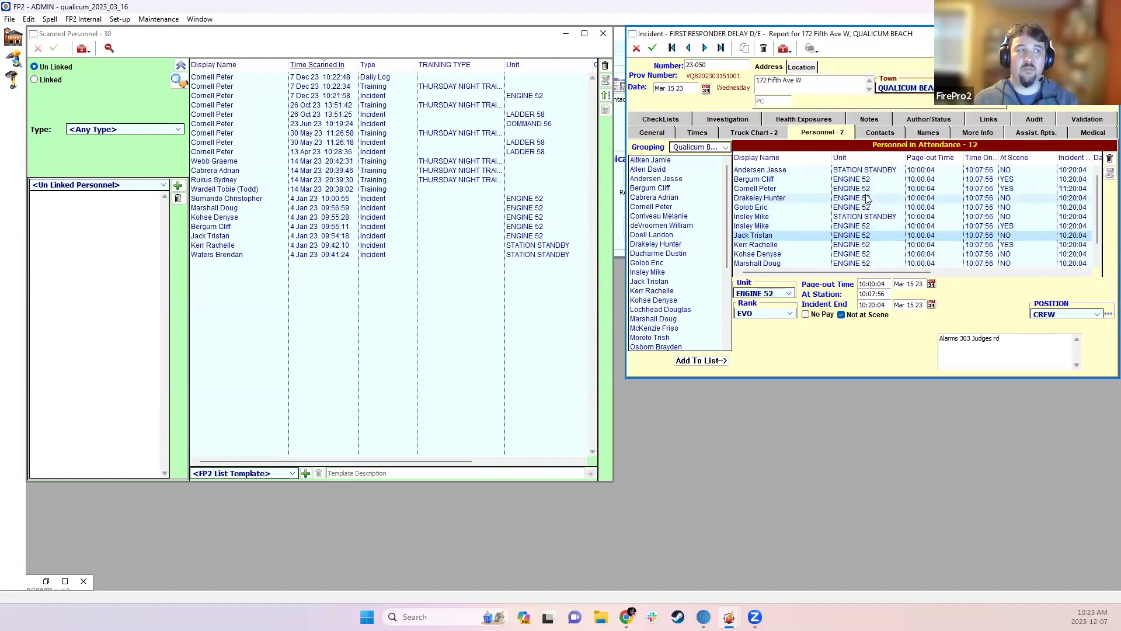
- Save incident 23-050 with its 12 attendees and close it
{"action": "left_click", "coordinate": [357, 352]}
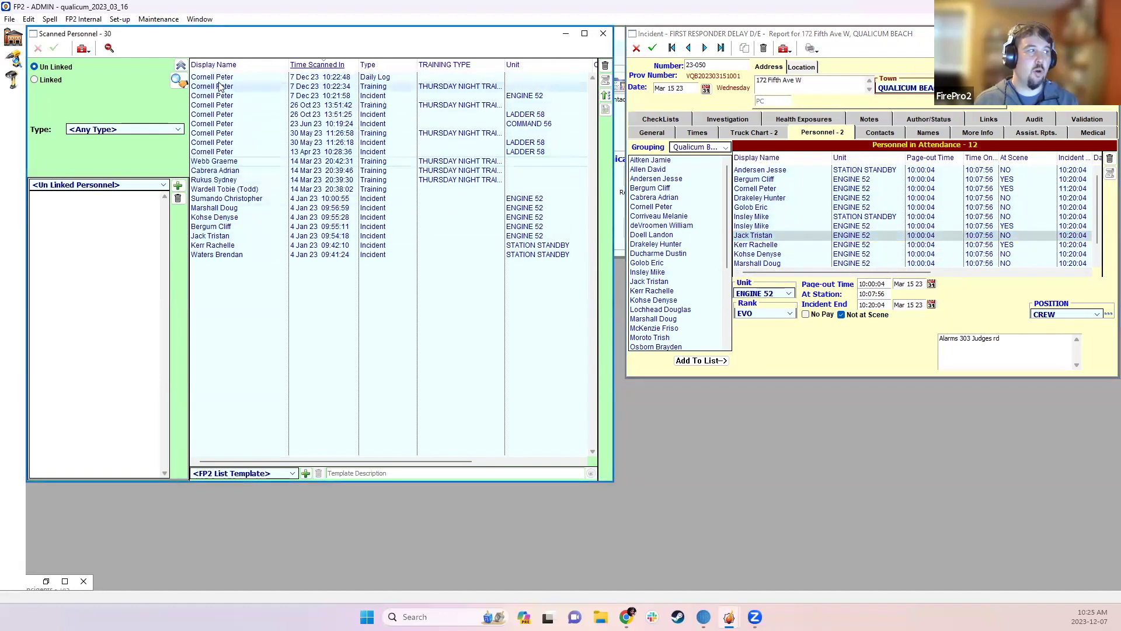
{"action": "left_click", "coordinate": [655, 51]}
{"action": "left_click", "coordinate": [654, 51]}
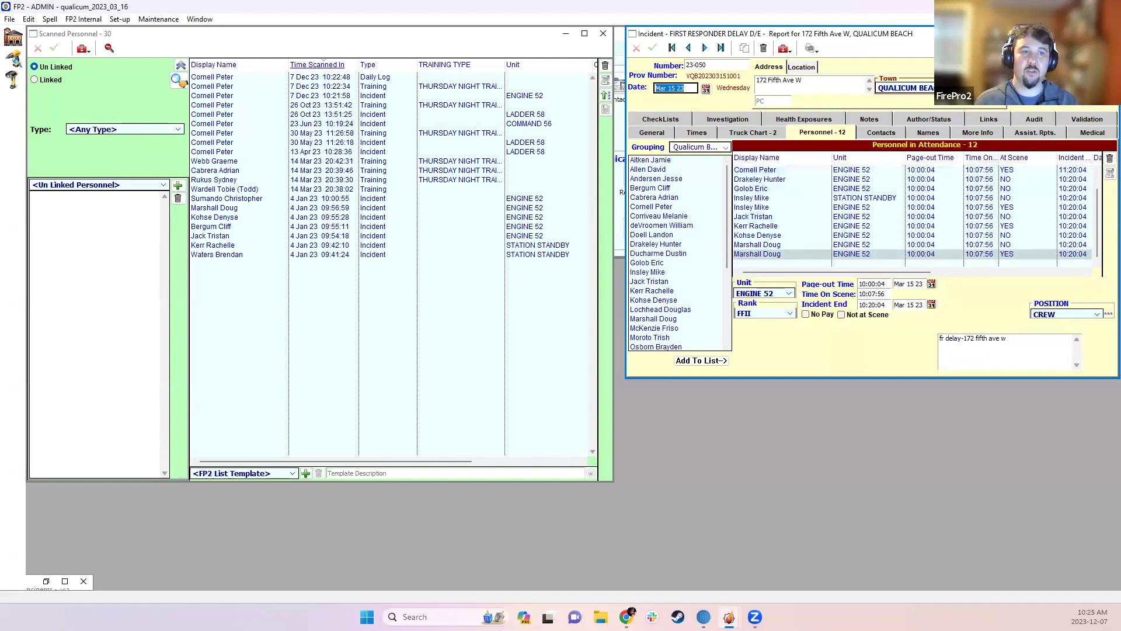
{"action": "key", "text": "Escape"}
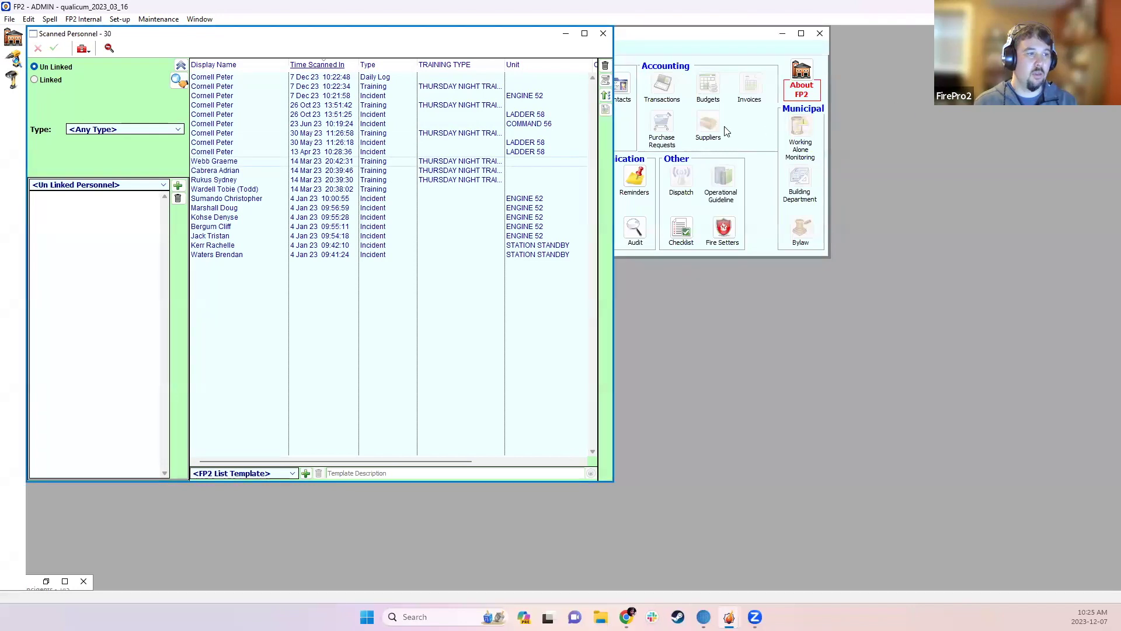
- Rearrange the Home menu and open the Training list beside the scanned personnel
{"action": "left_click", "coordinate": [727, 131]}
{"action": "left_click_drag", "start_coordinate": [690, 42], "coordinate": [705, 40]}
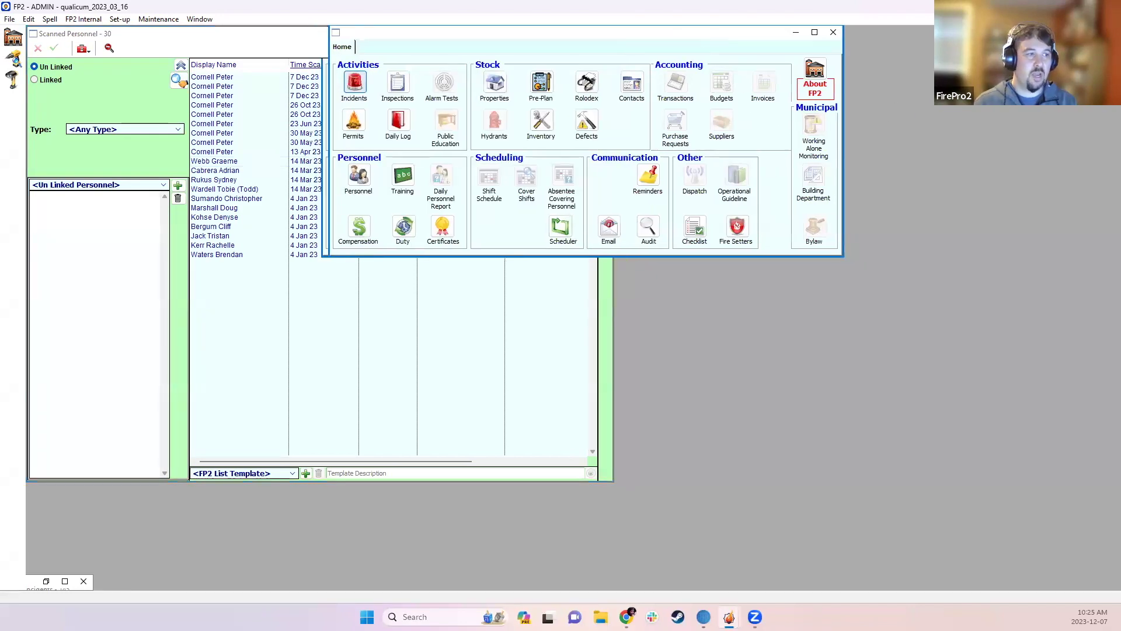
{"action": "left_click_drag", "start_coordinate": [465, 203], "coordinate": [745, 234]}
{"action": "left_click", "coordinate": [682, 206]}
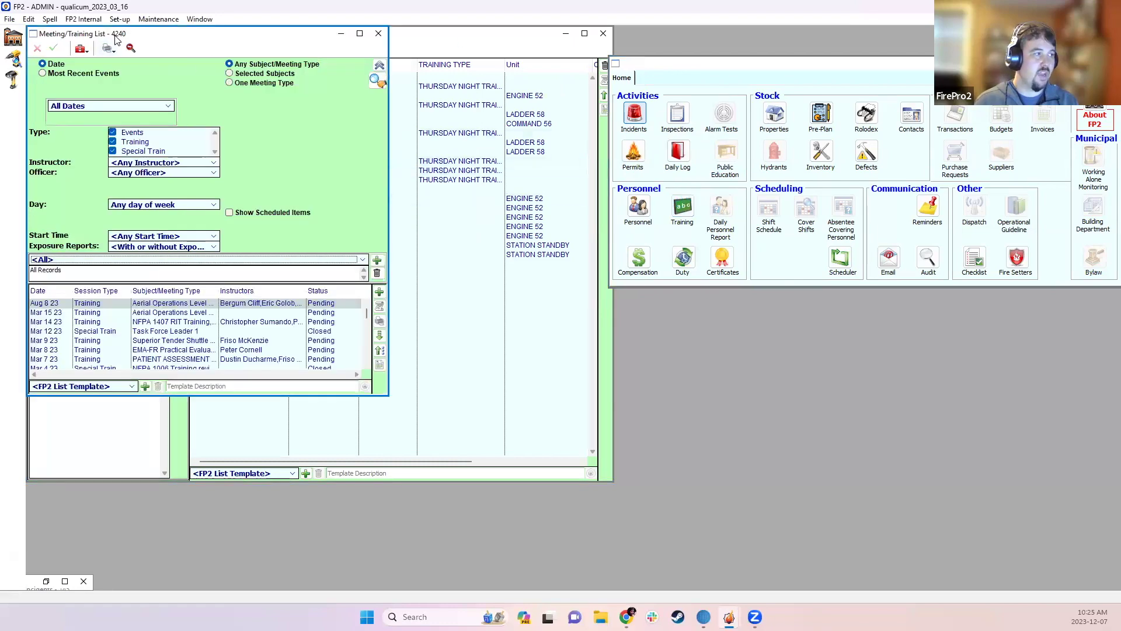
{"action": "left_click_drag", "start_coordinate": [119, 36], "coordinate": [702, 117]}
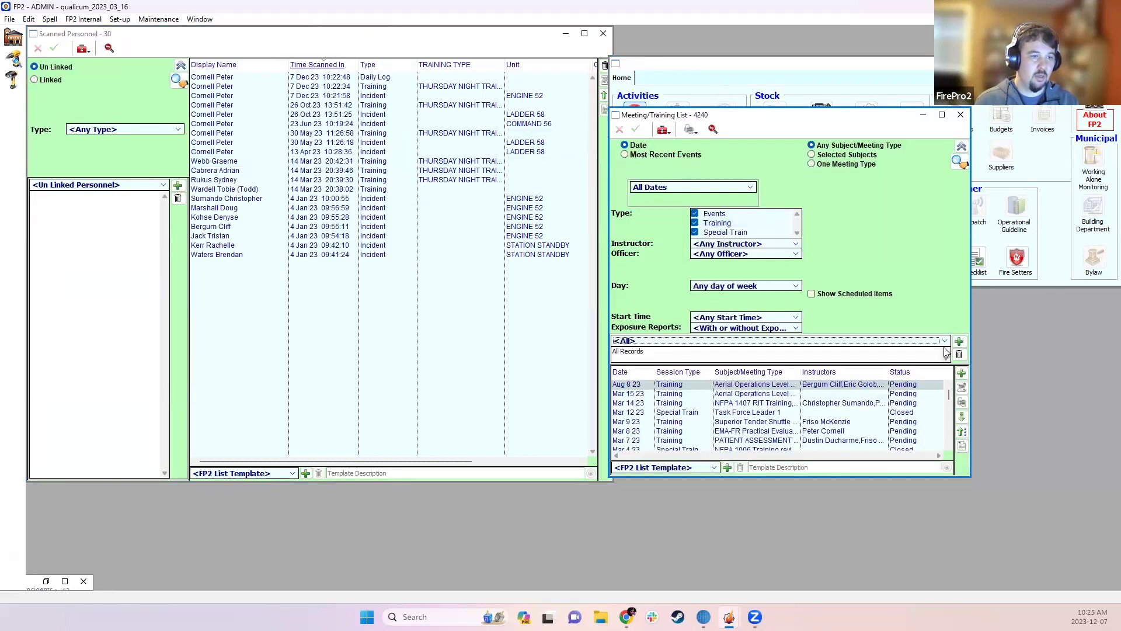
- Create a new 2.00-hour training session and save it
{"action": "left_click", "coordinate": [960, 374]}
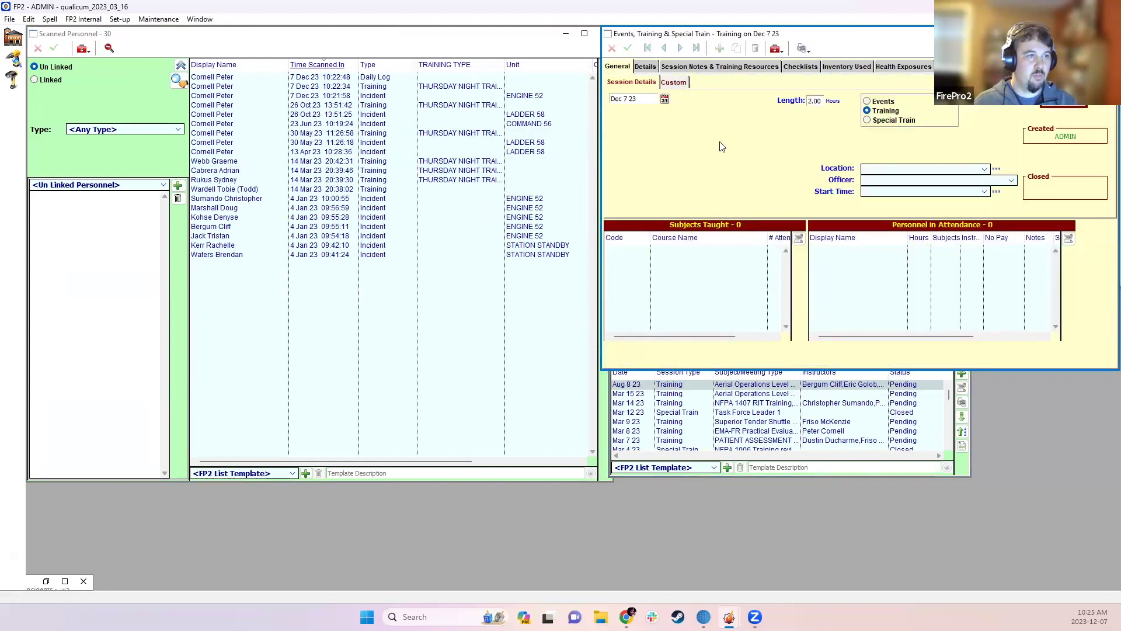
{"action": "left_click", "coordinate": [638, 66]}
{"action": "left_click", "coordinate": [628, 68]}
{"action": "left_click", "coordinate": [818, 102]}
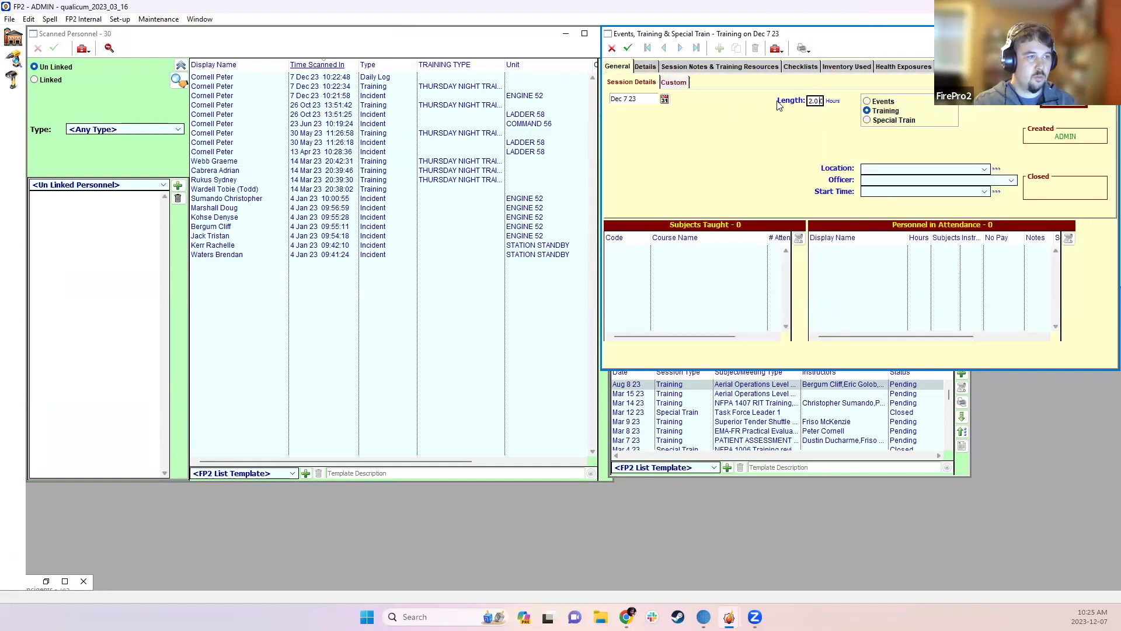
{"action": "left_click", "coordinate": [628, 48]}
- Add the 7 Dec 23 10:22:34 training scan as an attendee, save, close, and open Daily Log
{"action": "left_click", "coordinate": [645, 66]}
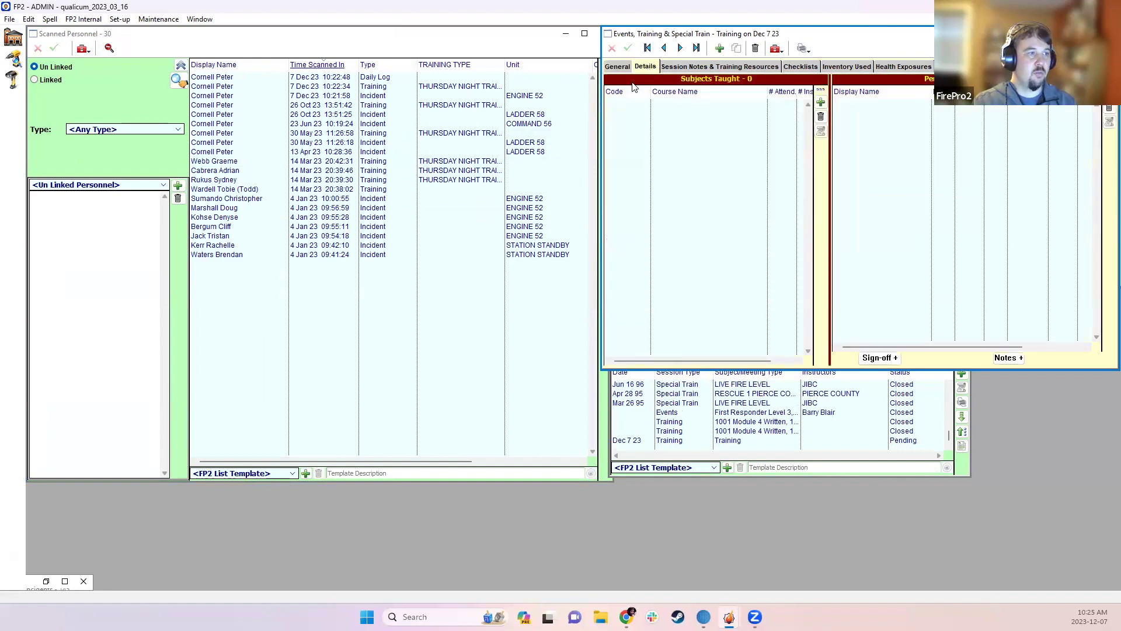
{"action": "left_click", "coordinate": [320, 91]}
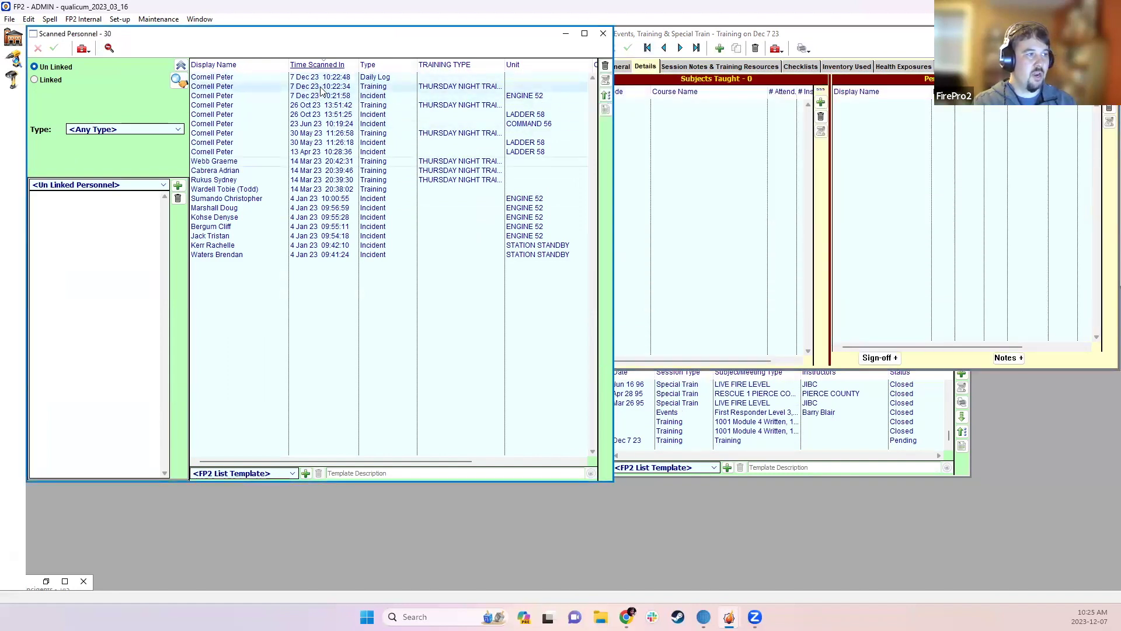
{"action": "left_click_drag", "start_coordinate": [321, 88], "coordinate": [895, 166]}
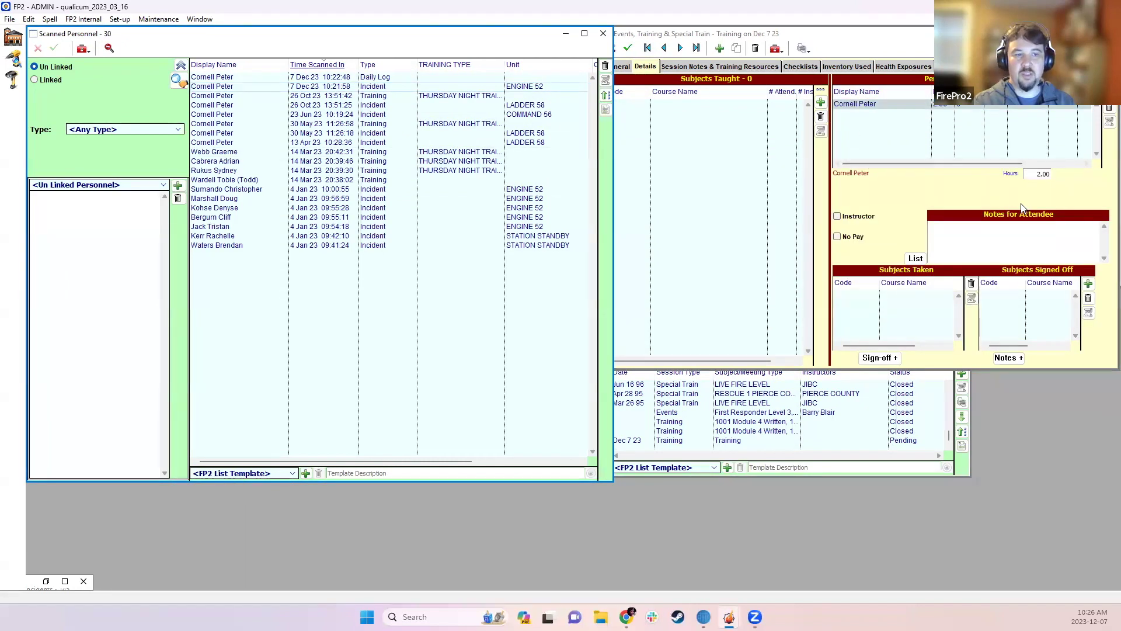
{"action": "left_click_drag", "start_coordinate": [891, 162], "coordinate": [1046, 134]}
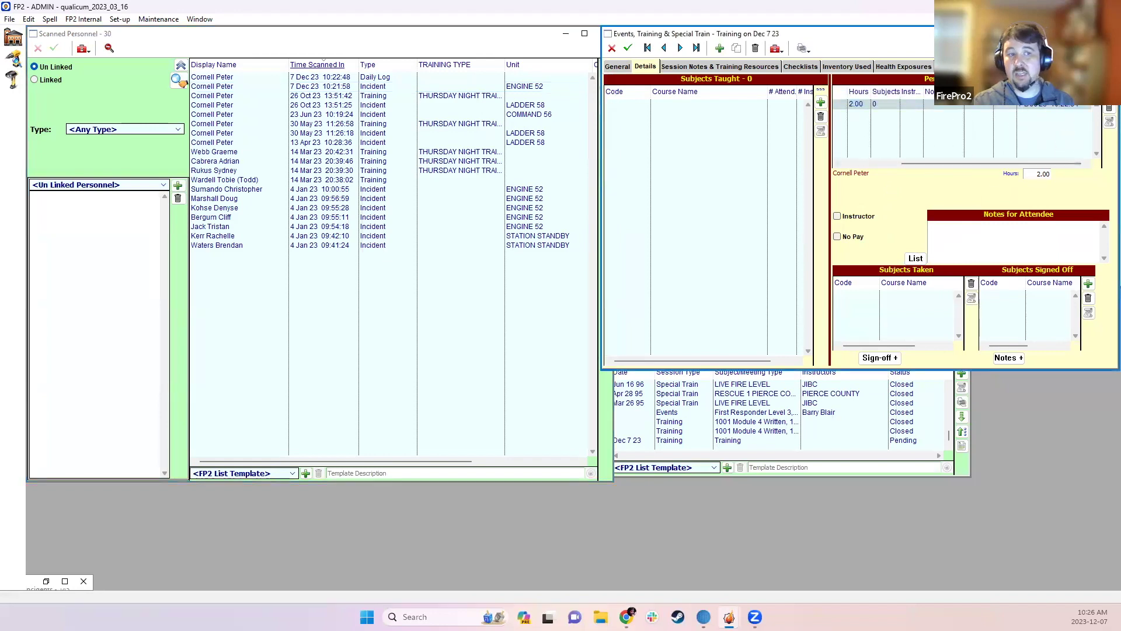
{"action": "left_click", "coordinate": [628, 48]}
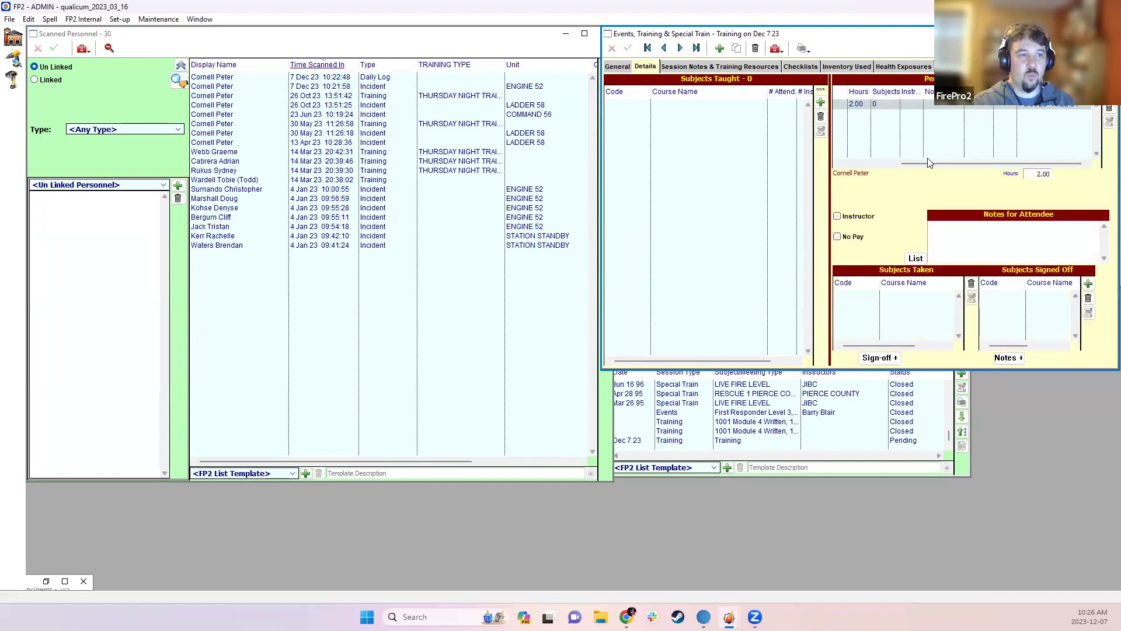
{"action": "left_click", "coordinate": [843, 163]}
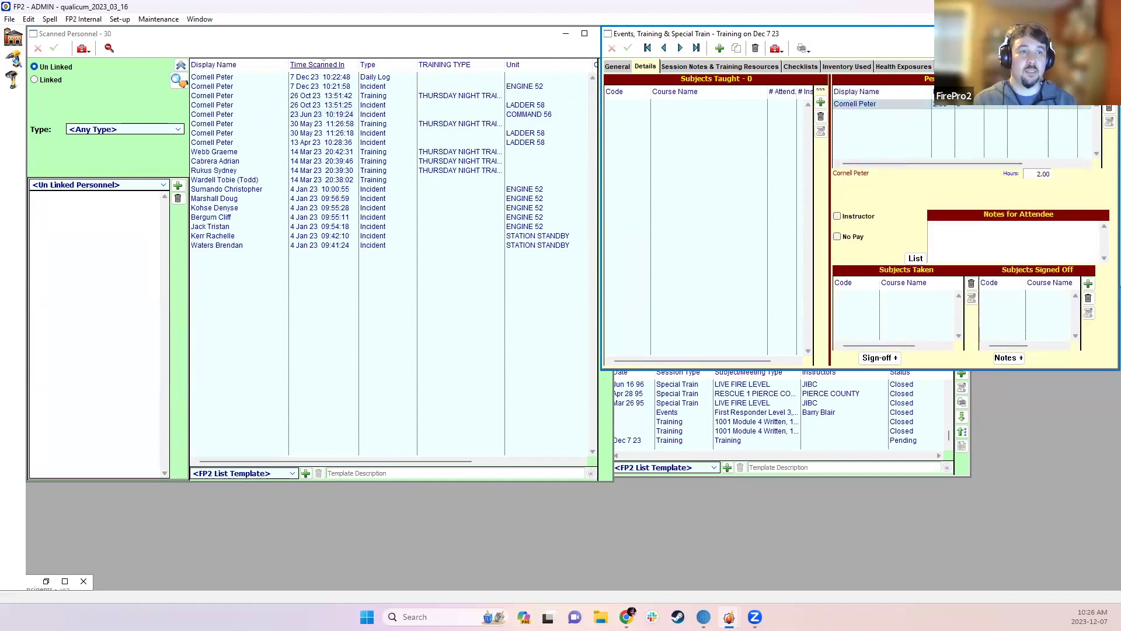
{"action": "left_click", "coordinate": [1111, 33]}
{"action": "left_click", "coordinate": [690, 153]}
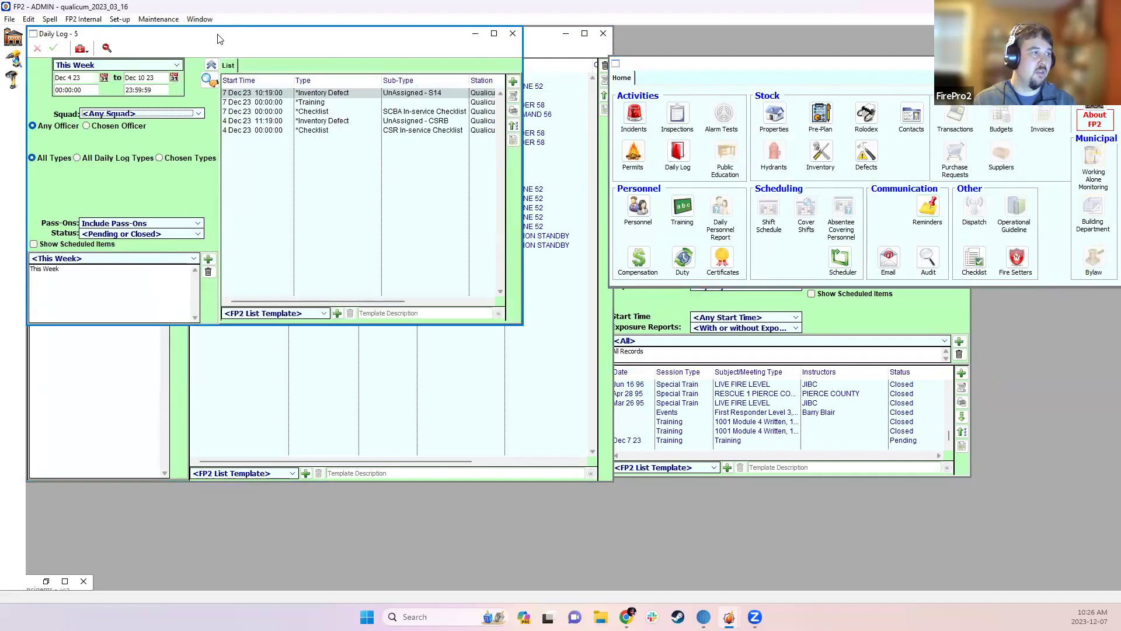
- Start a new daily log entry with type Public Event and sub-type Open House
{"action": "left_click_drag", "start_coordinate": [217, 38], "coordinate": [783, 135]}
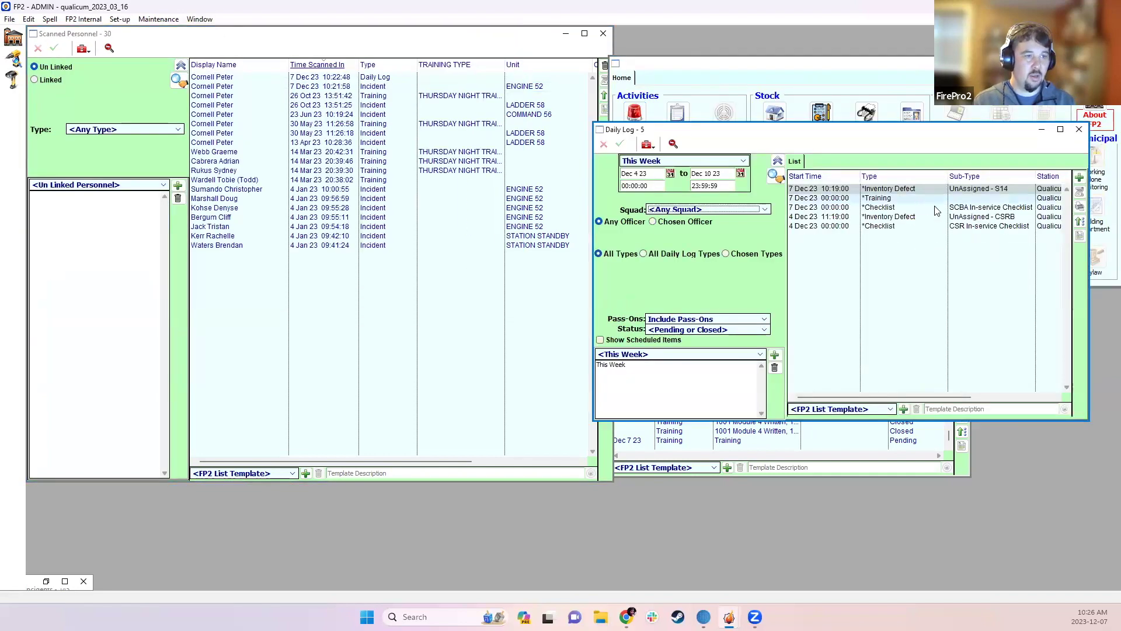
{"action": "double_click", "coordinate": [985, 189]}
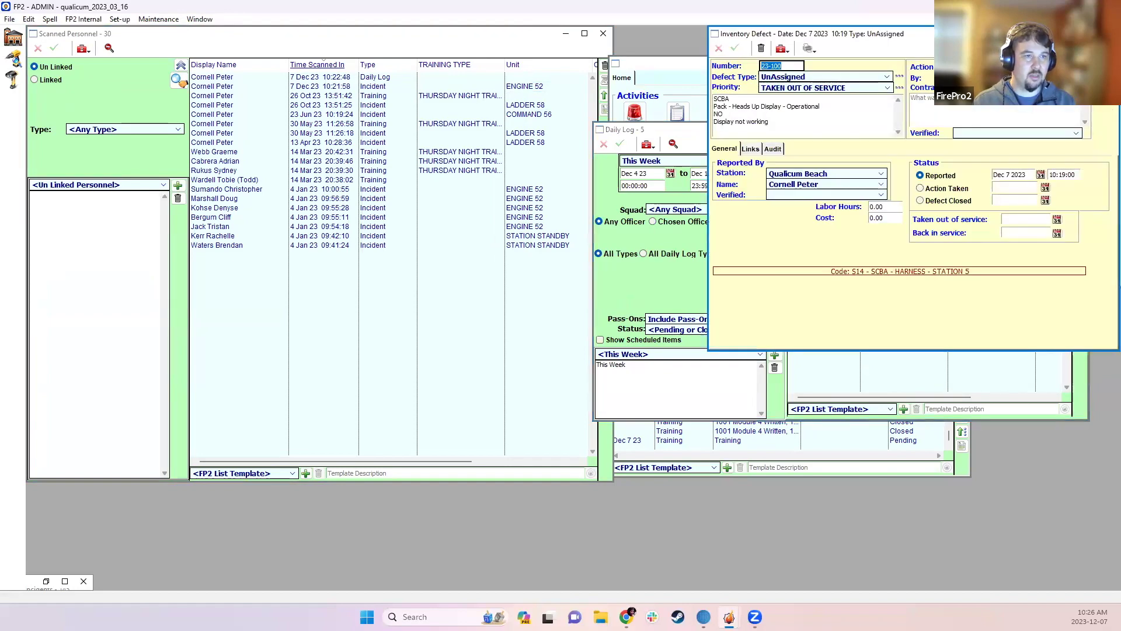
{"action": "key", "text": "Escape"}
{"action": "left_click", "coordinate": [1079, 178]}
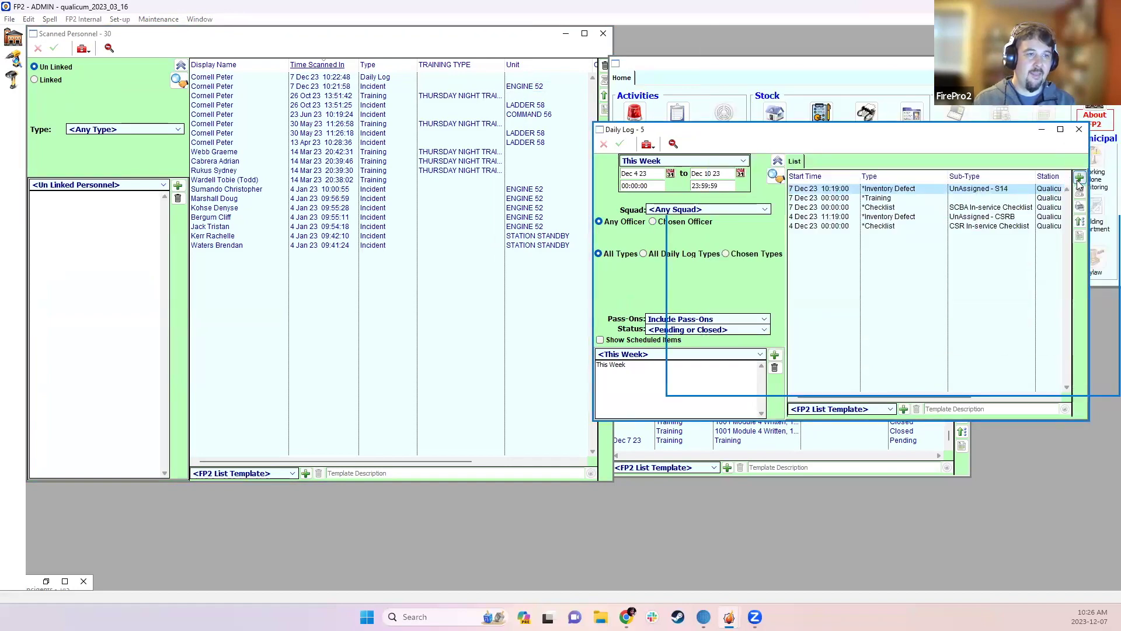
{"action": "left_click", "coordinate": [766, 111]}
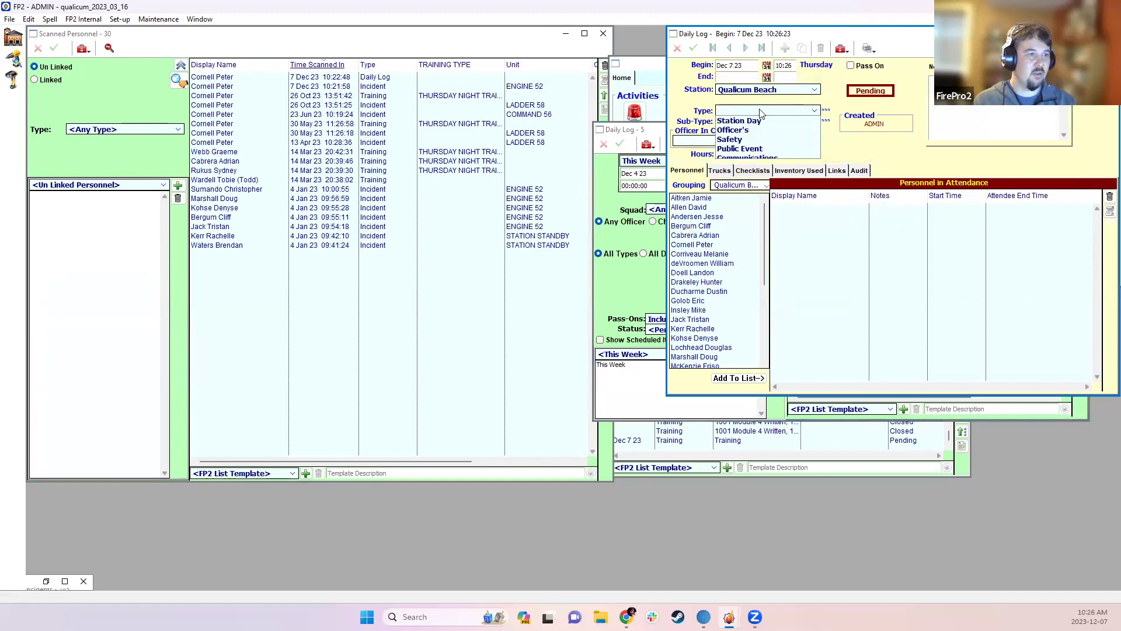
{"action": "left_click", "coordinate": [739, 158]}
{"action": "left_click", "coordinate": [744, 111]}
{"action": "left_click", "coordinate": [745, 148]}
{"action": "left_click", "coordinate": [748, 121]}
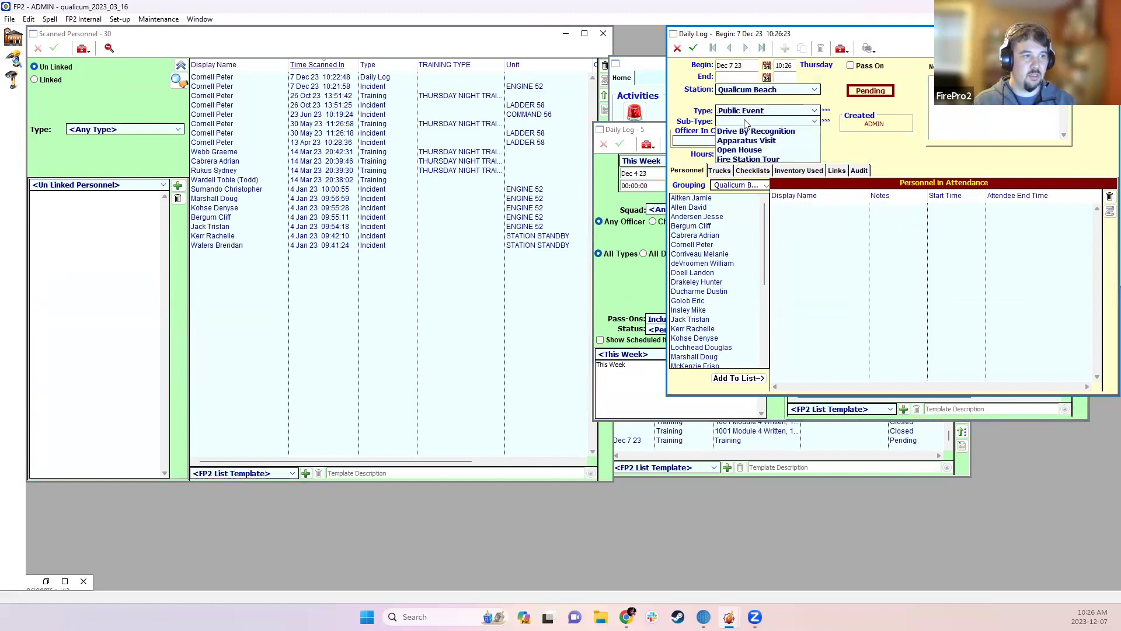
{"action": "left_click", "coordinate": [739, 150]}
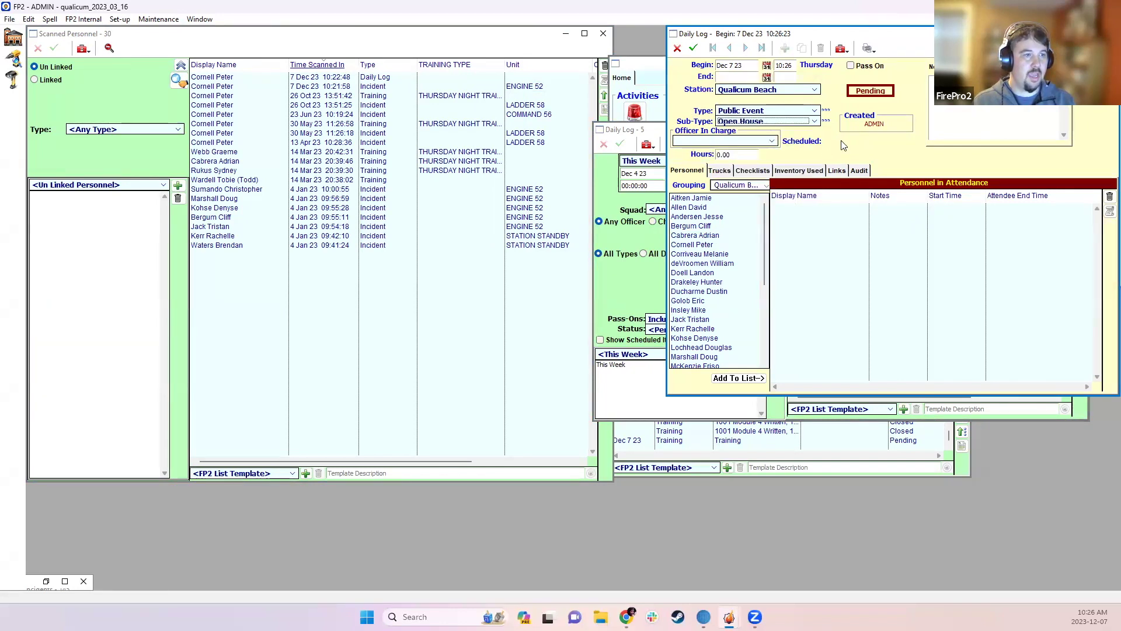
- Add the 7 Dec 23 10:22:48 daily-log scan as an attendee, then save and close the entry
{"action": "left_click", "coordinate": [457, 81]}
{"action": "left_click_drag", "start_coordinate": [438, 77], "coordinate": [870, 259]}
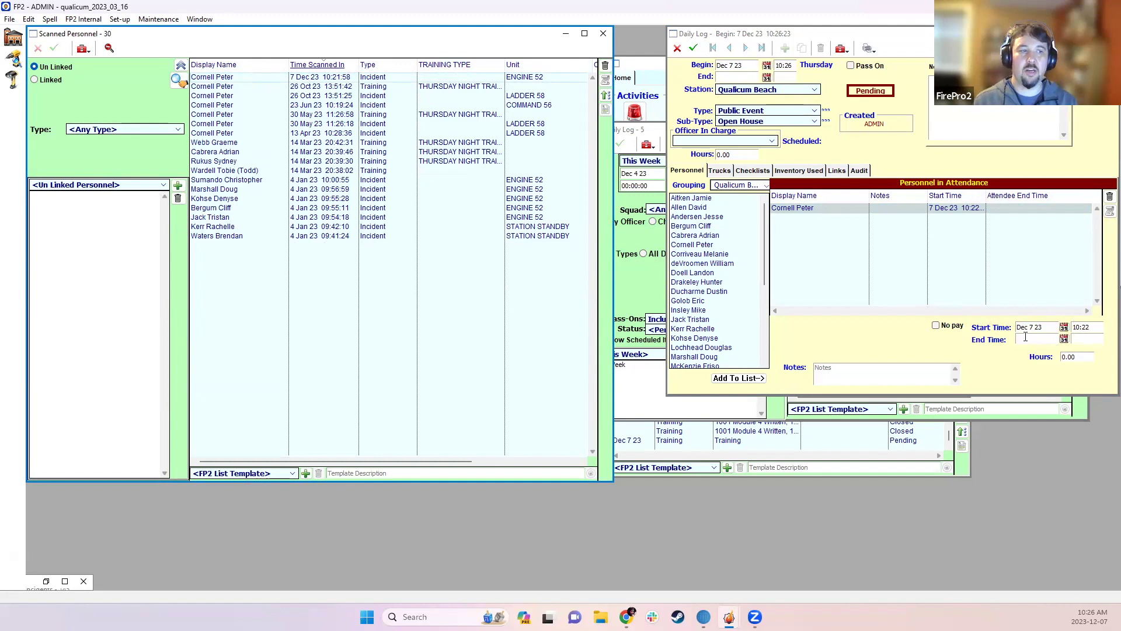
{"action": "left_click", "coordinate": [965, 211]}
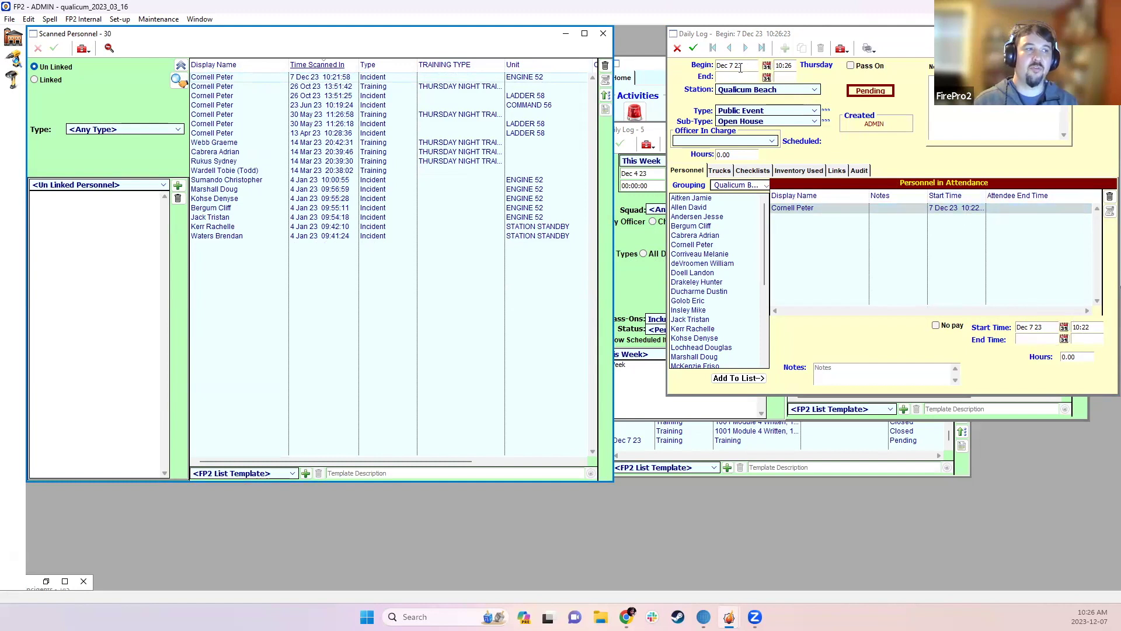
{"action": "left_click", "coordinate": [695, 49]}
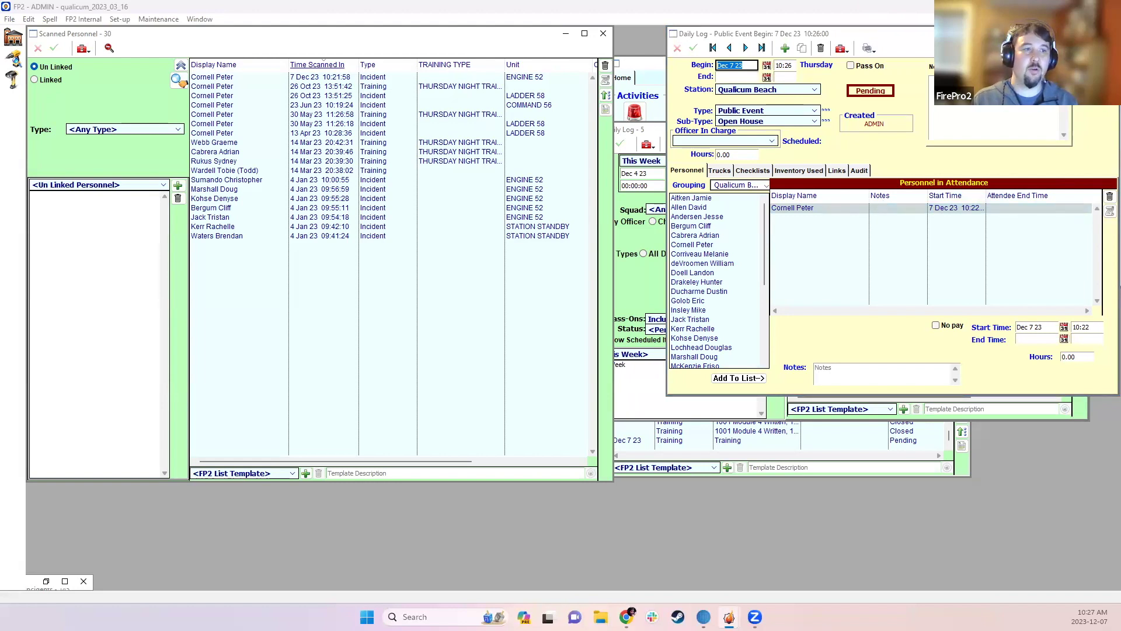
{"action": "left_click", "coordinate": [693, 48]}
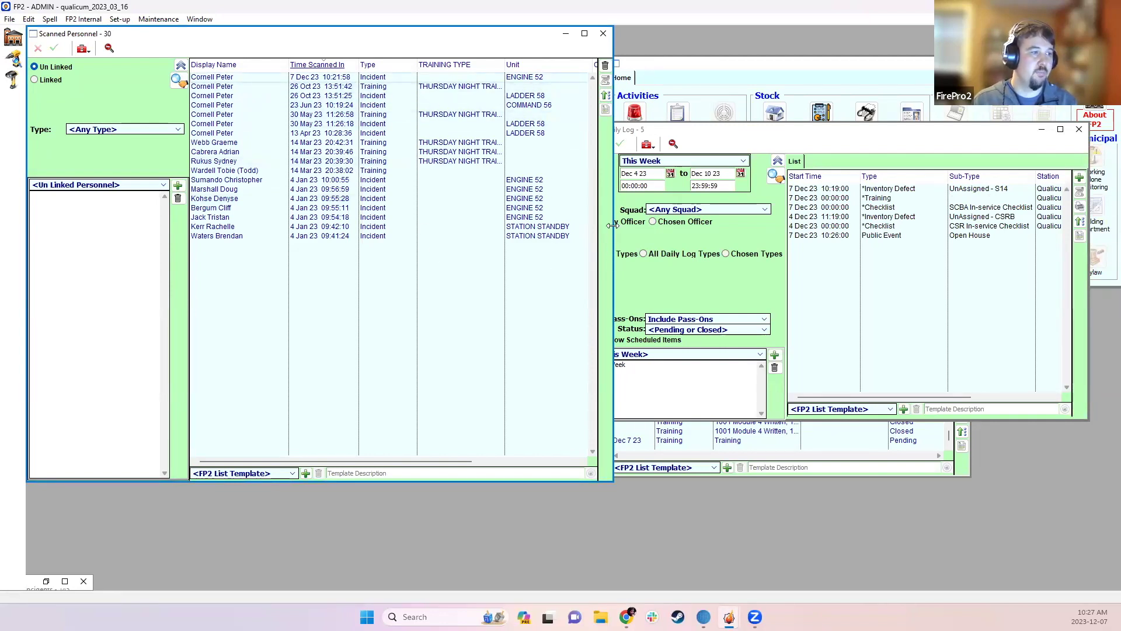
- Widen the Scanned Personnel list and delete the seven 4 Jan 23 incident scans
{"action": "left_click_drag", "start_coordinate": [612, 226], "coordinate": [844, 274]}
{"action": "left_click_drag", "start_coordinate": [413, 182], "coordinate": [416, 216]}
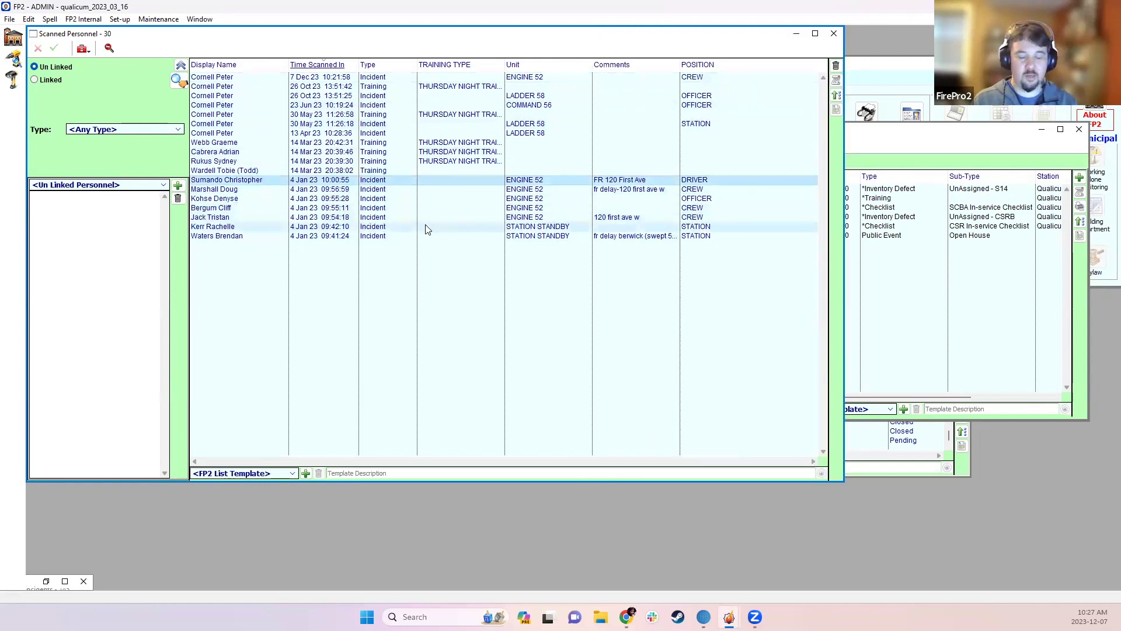
{"action": "left_click", "coordinate": [415, 236], "text": "shift"}
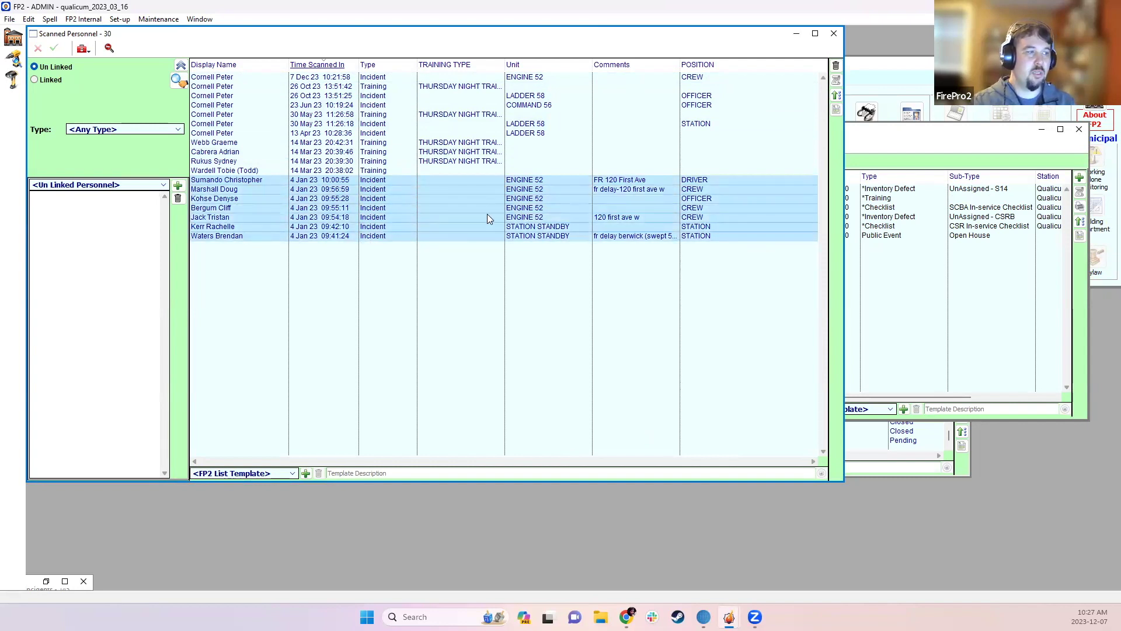
{"action": "left_click", "coordinate": [836, 65]}
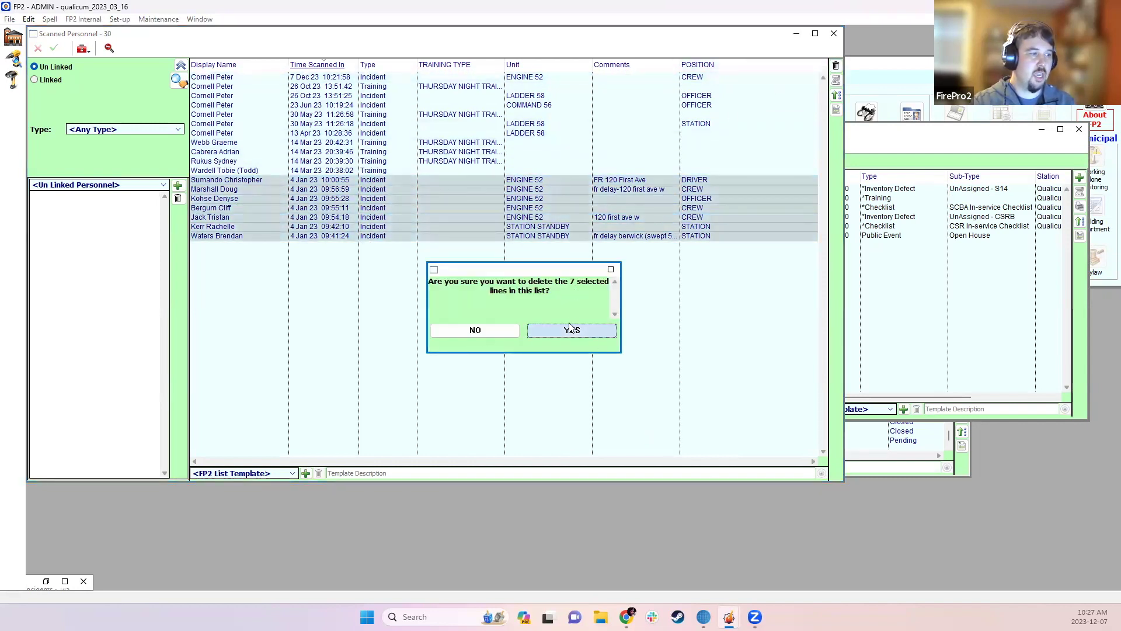
{"action": "left_click", "coordinate": [570, 330]}
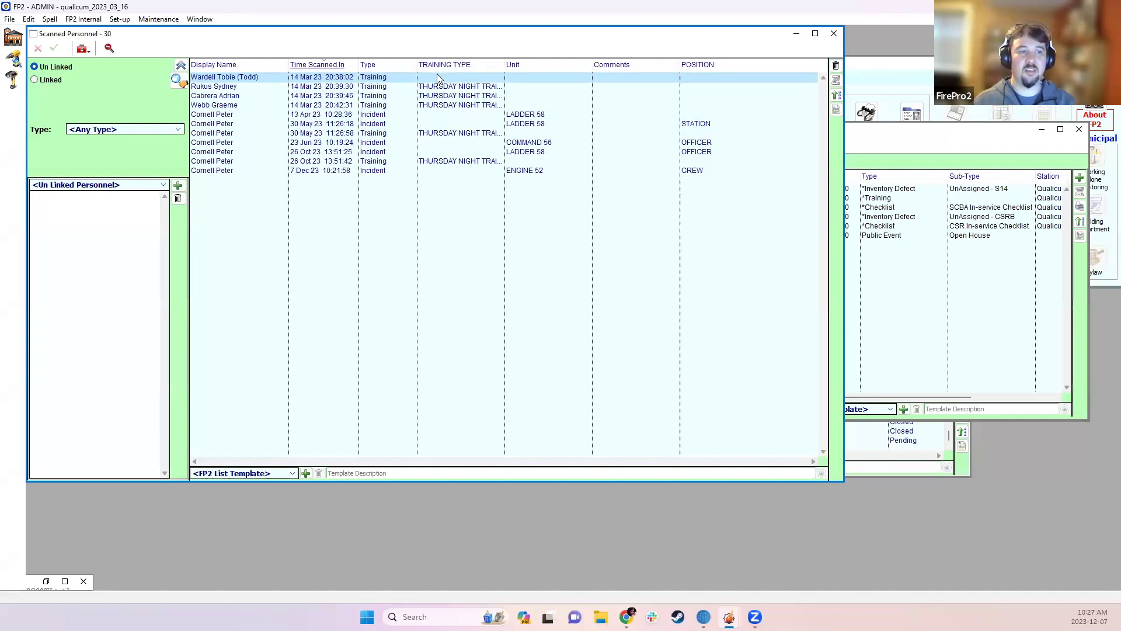
- Add the 14 Mar 23 training scan as an attendee of the Public Event Open House entry
{"action": "left_click", "coordinate": [872, 142]}
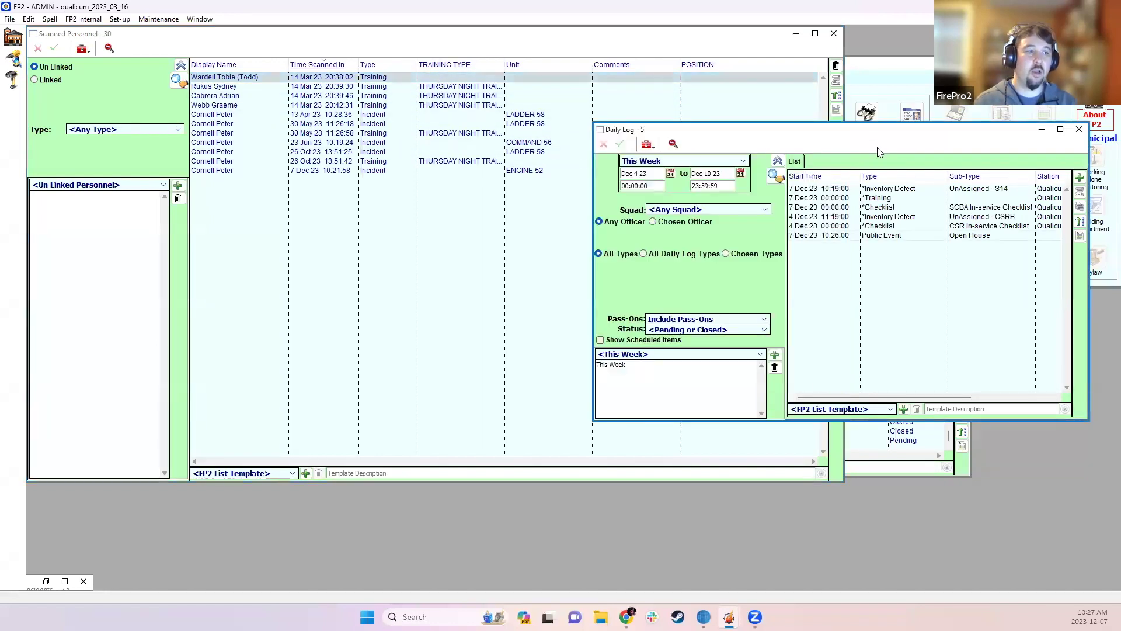
{"action": "double_click", "coordinate": [920, 237]}
{"action": "left_click_drag", "start_coordinate": [433, 82], "coordinate": [924, 265]}
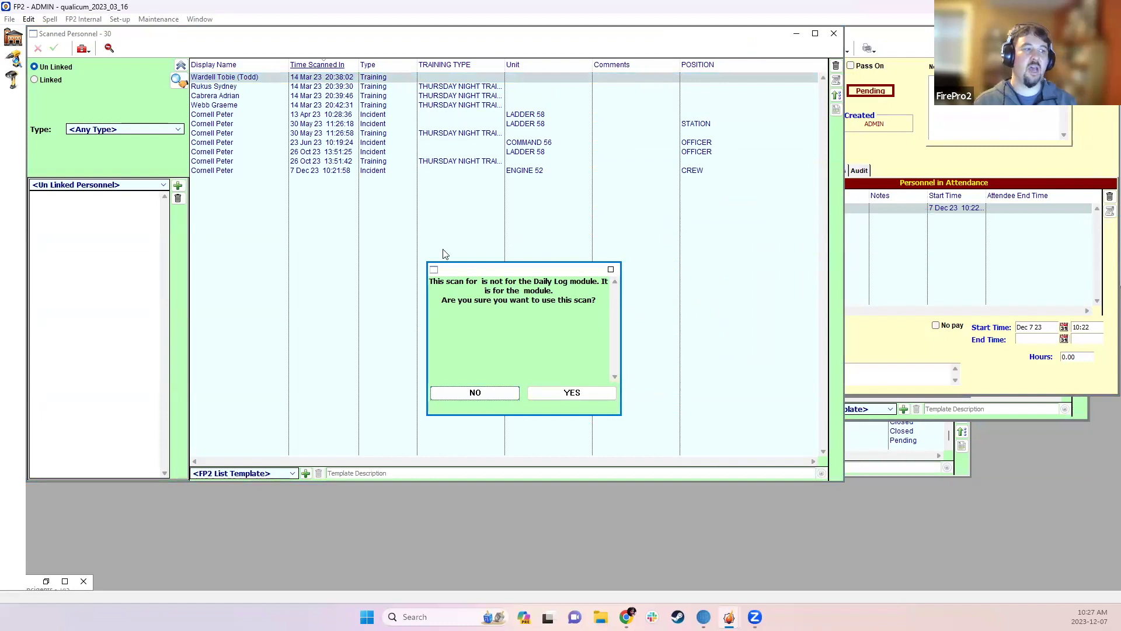
{"action": "left_click", "coordinate": [550, 393]}
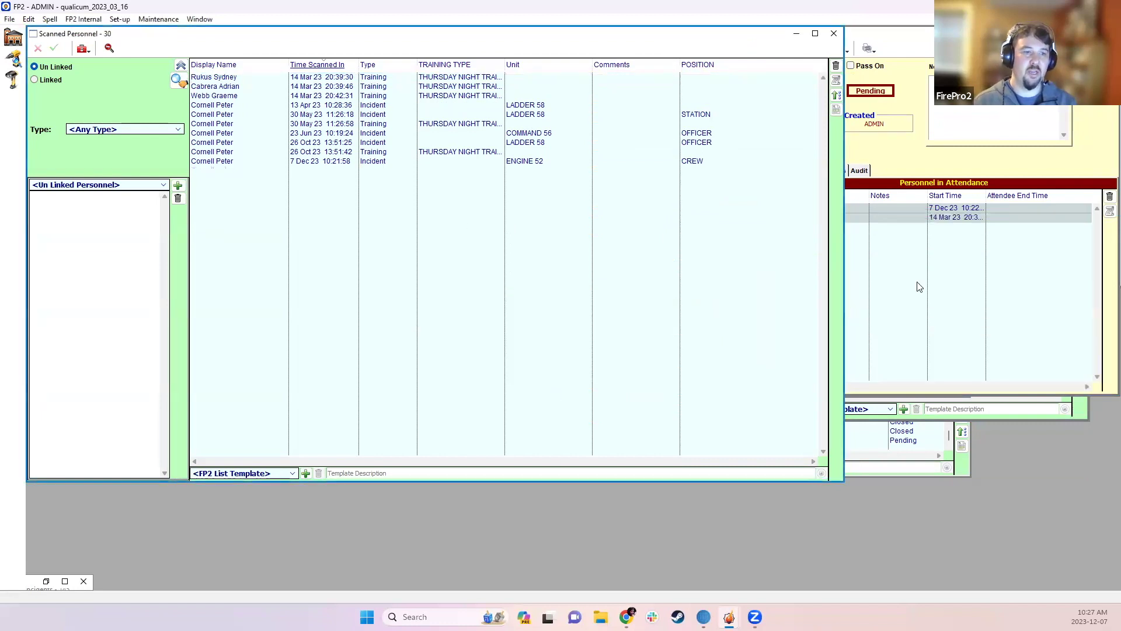
- Check the attendee's start and end times, save the entry, and close the Daily Log and scan list
{"action": "left_click", "coordinate": [915, 217]}
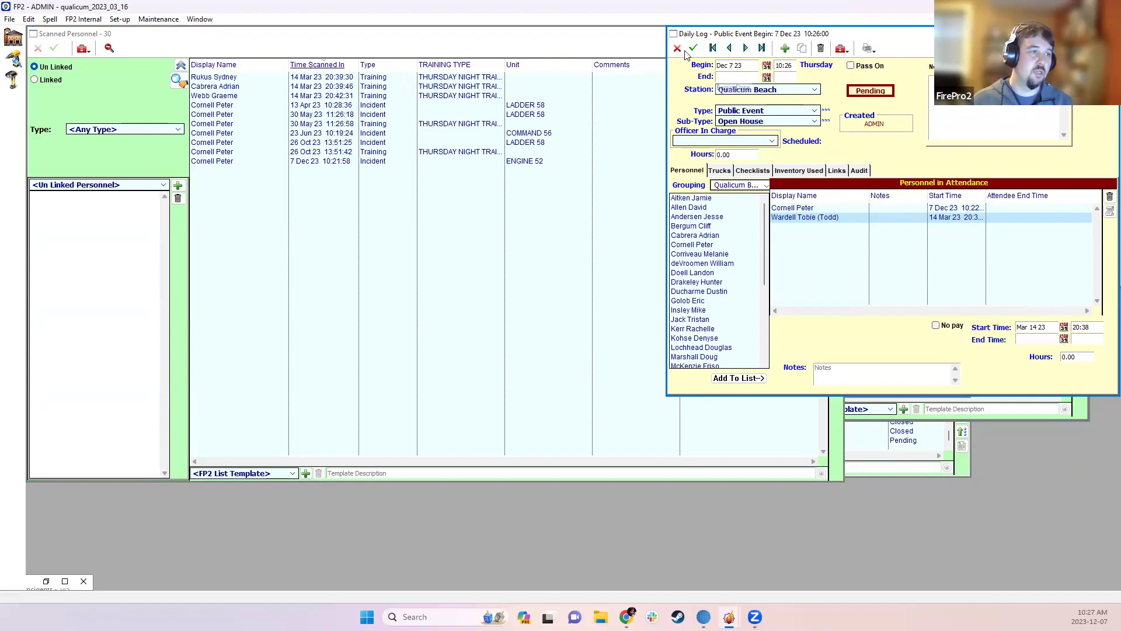
{"action": "left_click", "coordinate": [695, 49]}
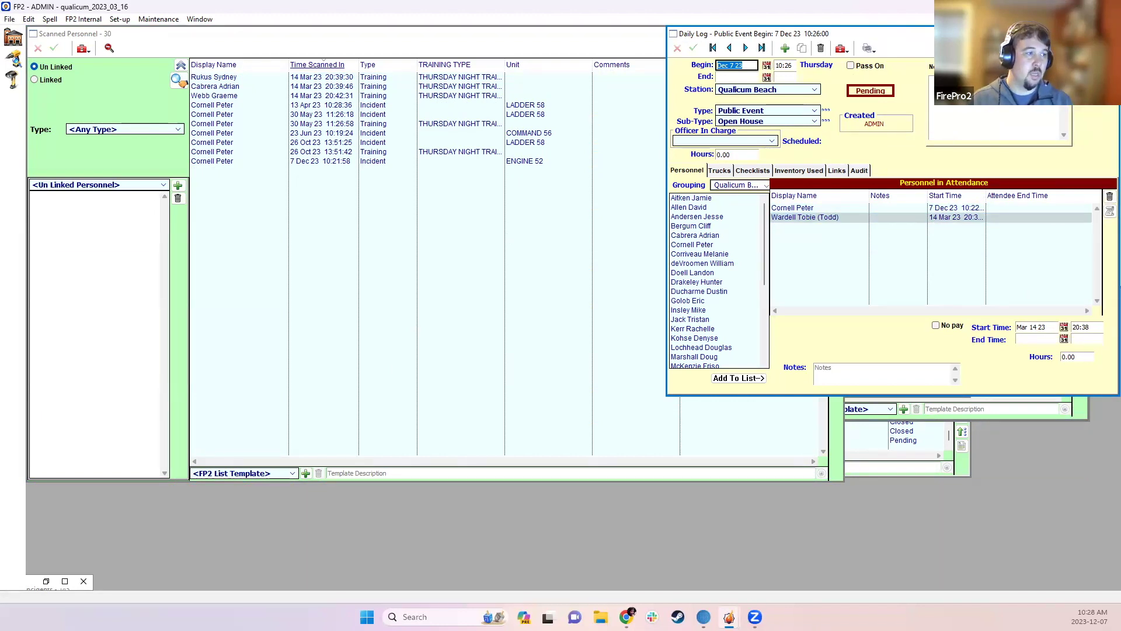
{"action": "key", "text": "Escape"}
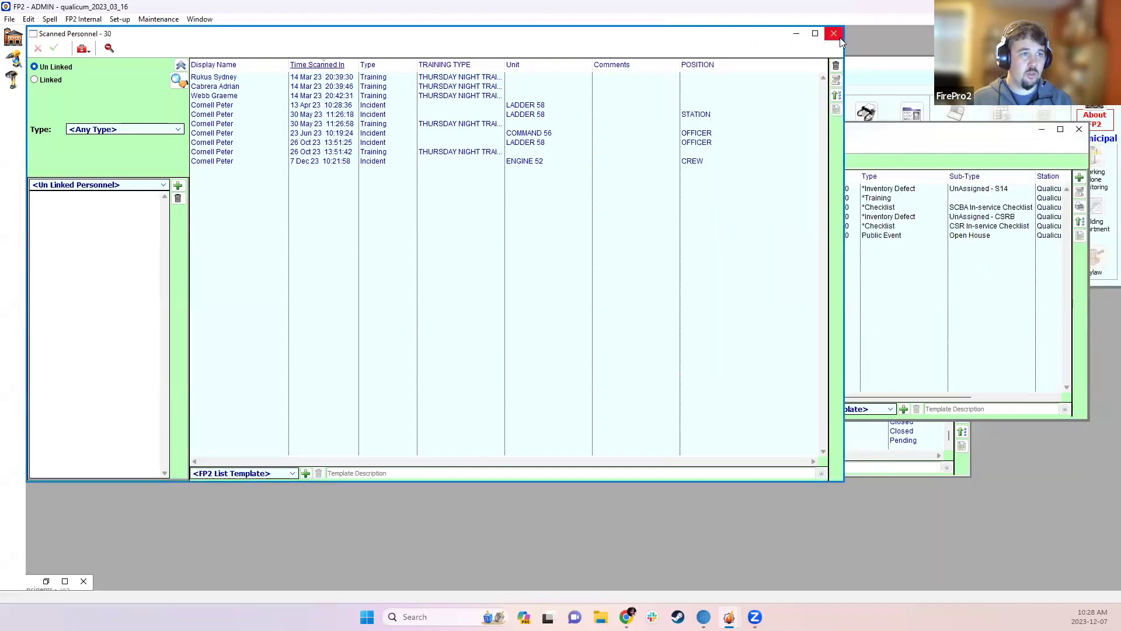
{"action": "left_click", "coordinate": [833, 33]}
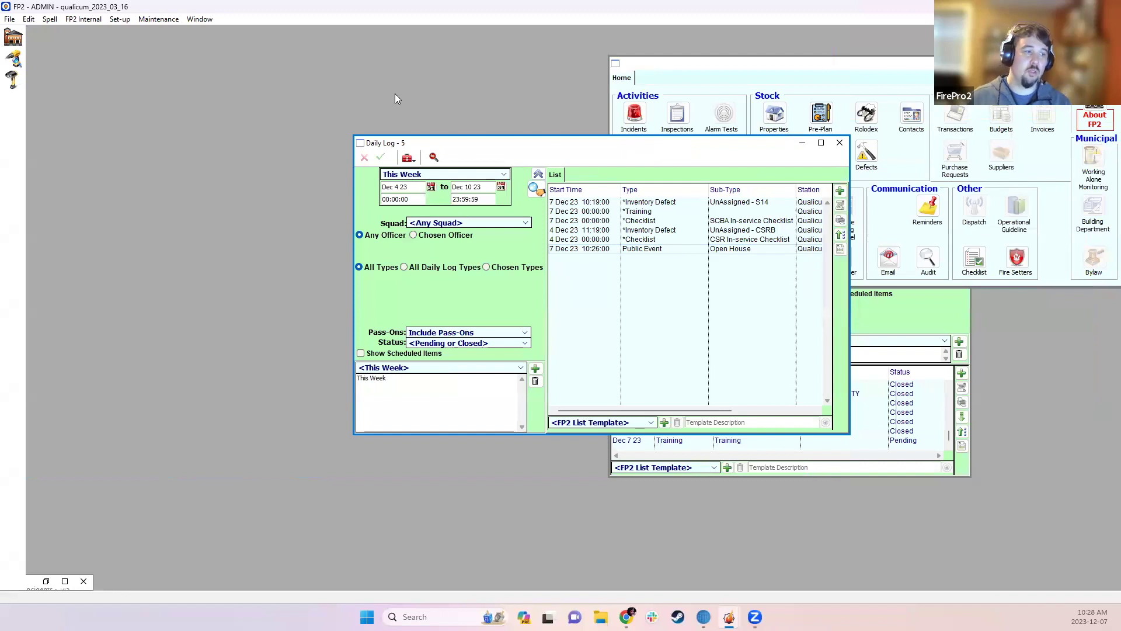
{"action": "left_click_drag", "start_coordinate": [395, 98], "coordinate": [395, 99]}
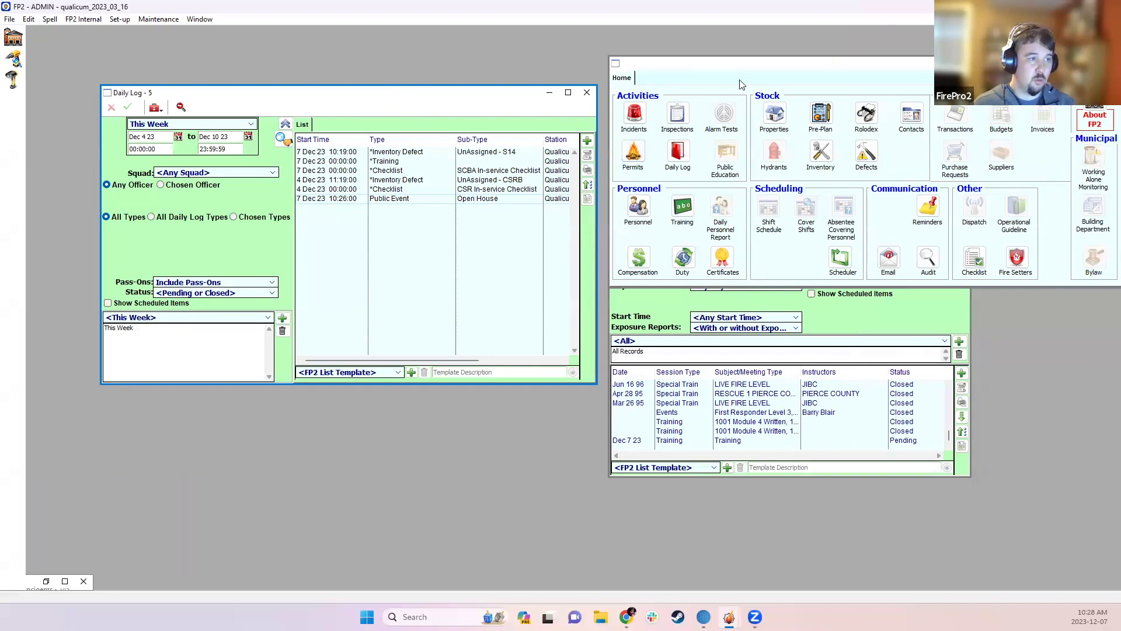
{"action": "left_click", "coordinate": [120, 21]}
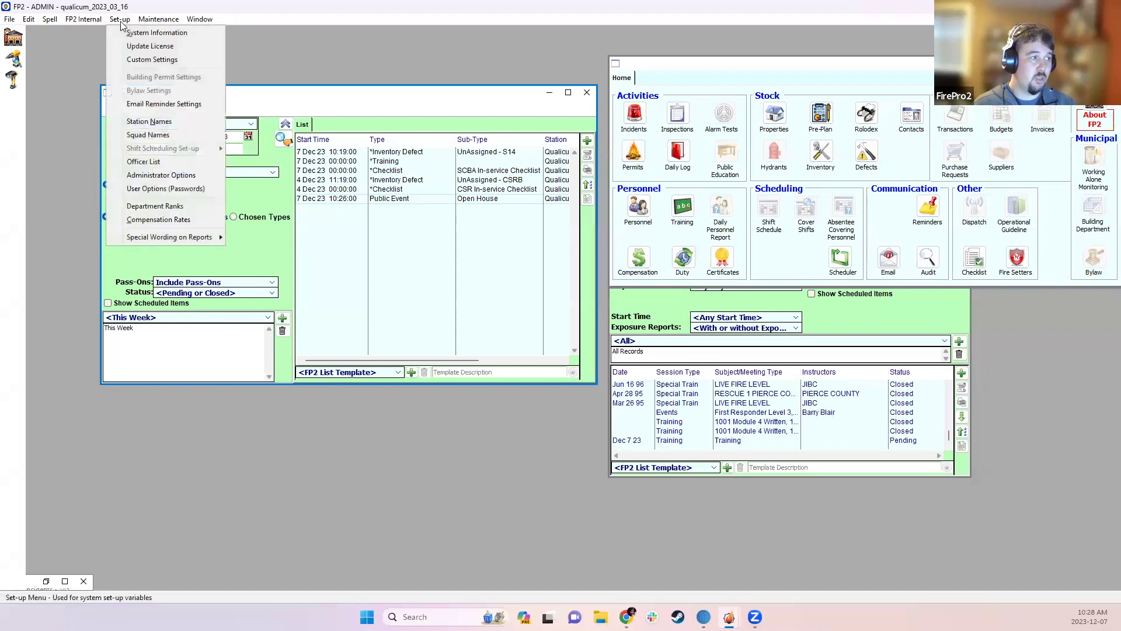
{"action": "left_click", "coordinate": [175, 188]}
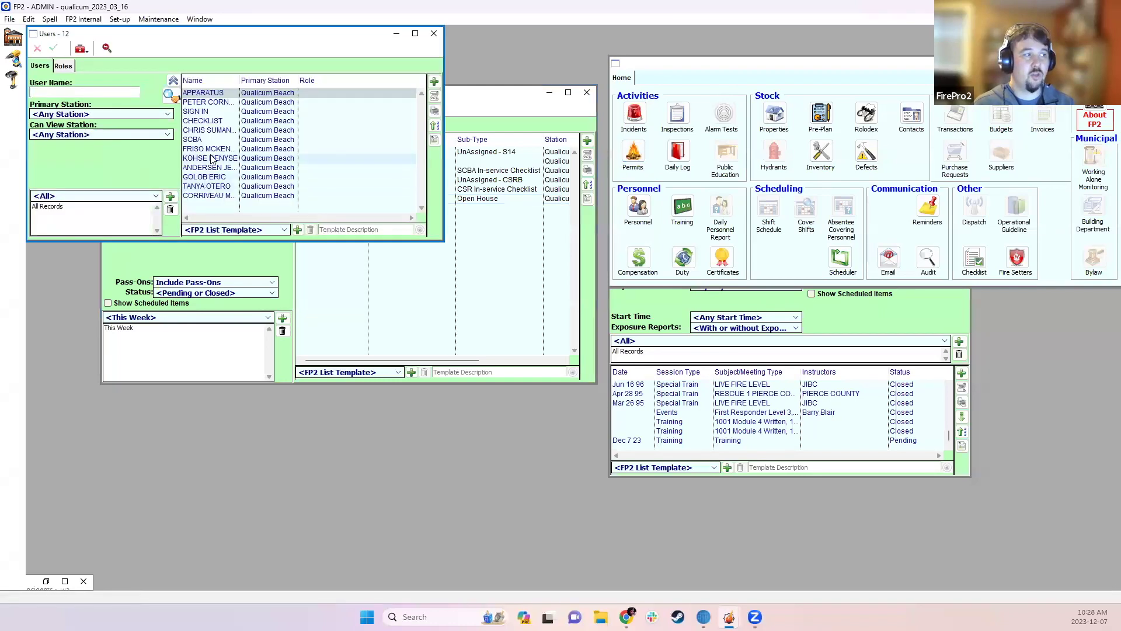
{"action": "left_click", "coordinate": [201, 111]}
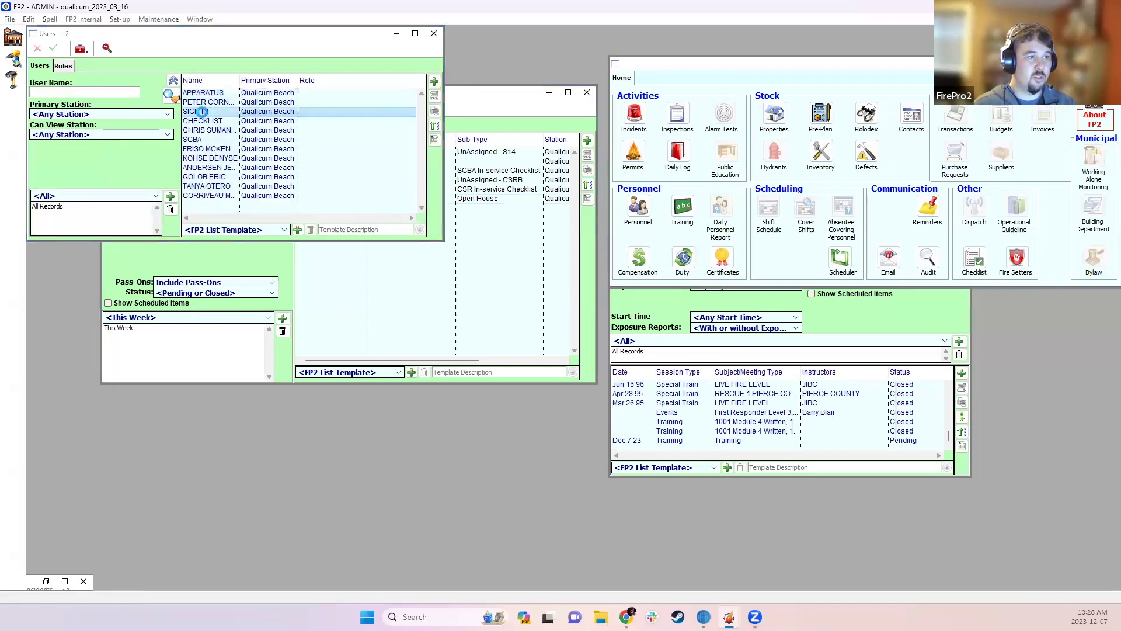
{"action": "double_click", "coordinate": [201, 111]}
{"action": "left_click", "coordinate": [859, 108]}
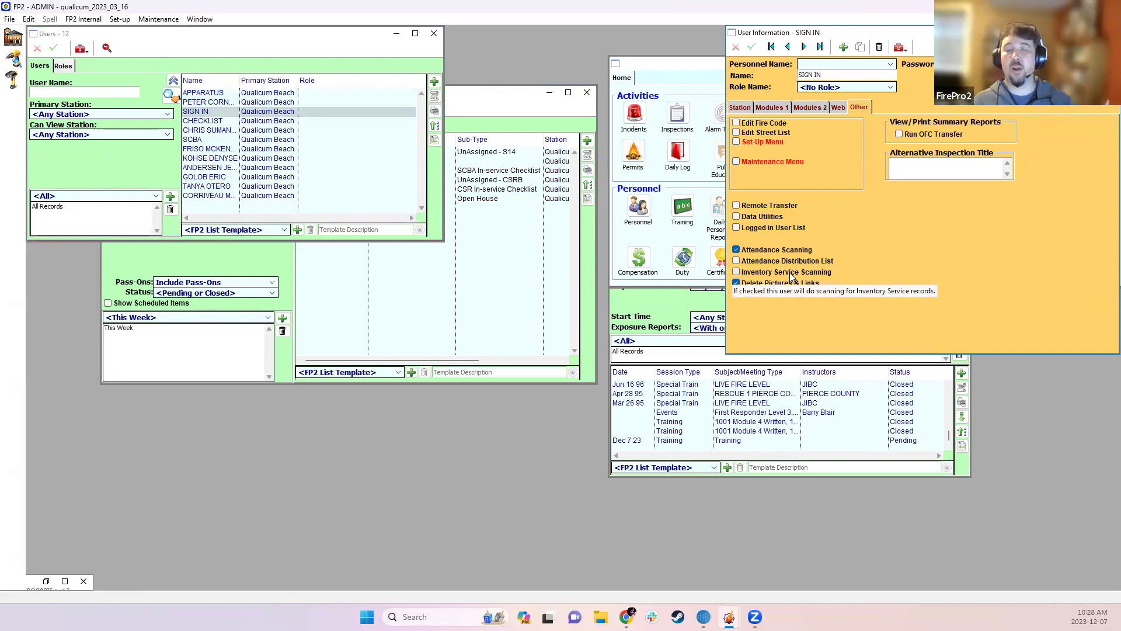
{"action": "mouse_move", "coordinate": [755, 260]}
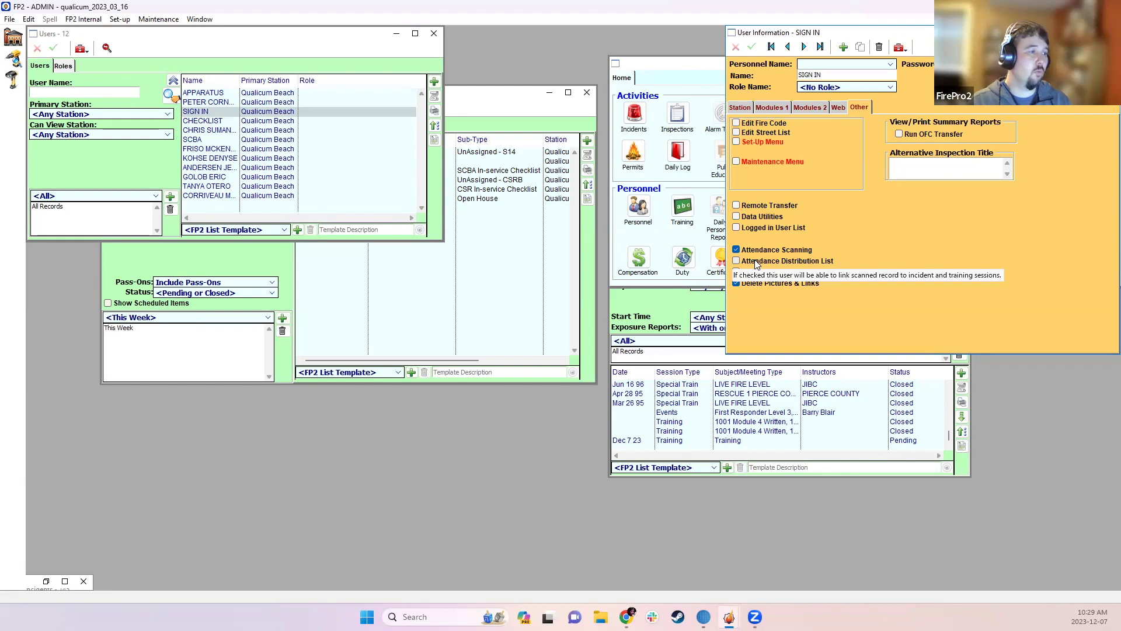
{"action": "left_click", "coordinate": [434, 34]}
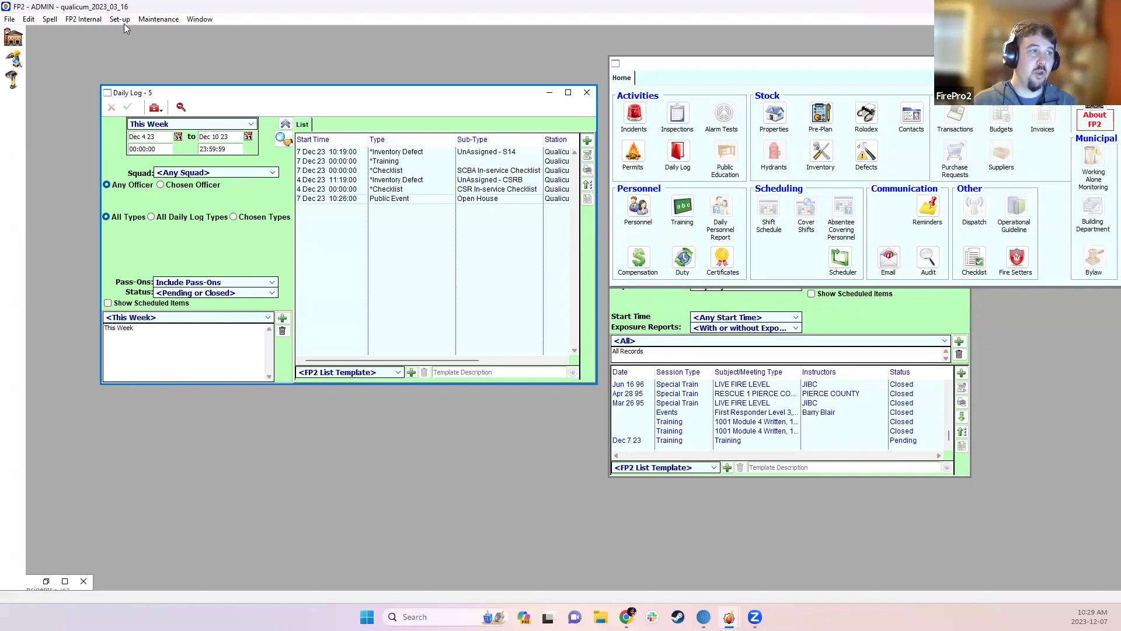
- Open the SIGN IN user's details from Set-up > User Options (Passwords)
{"action": "left_click", "coordinate": [122, 21]}
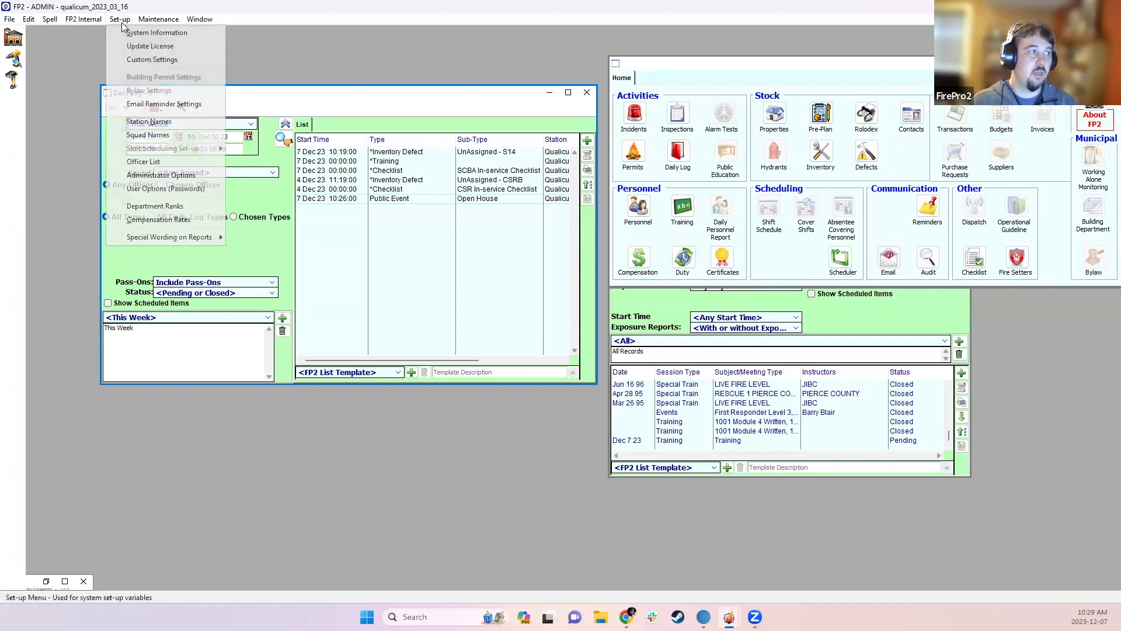
{"action": "left_click", "coordinate": [161, 187]}
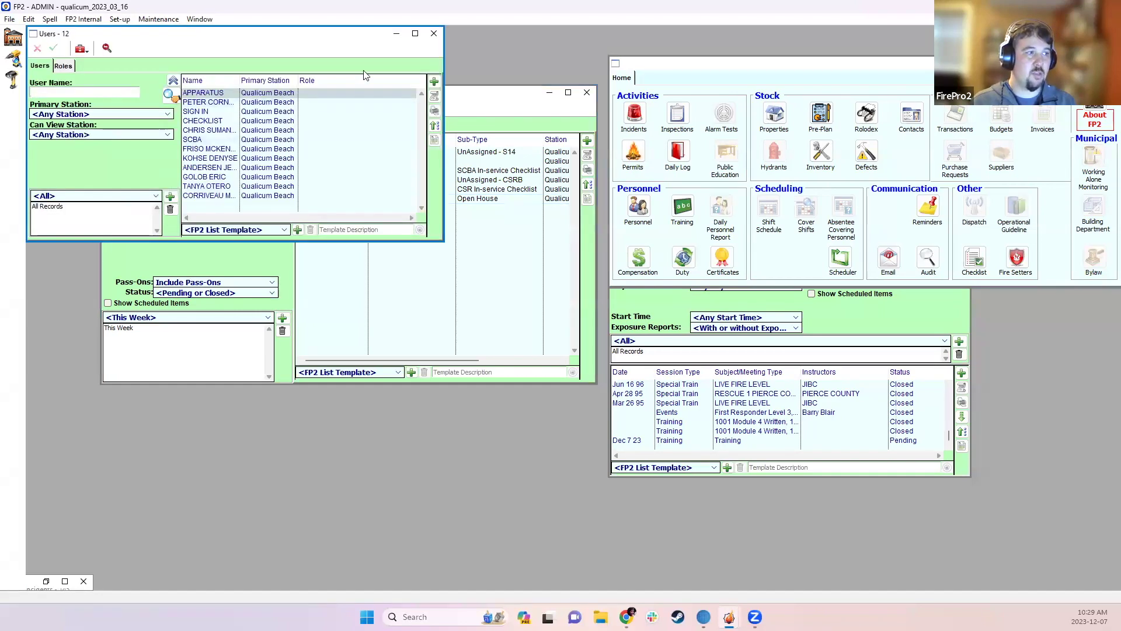
{"action": "double_click", "coordinate": [229, 112]}
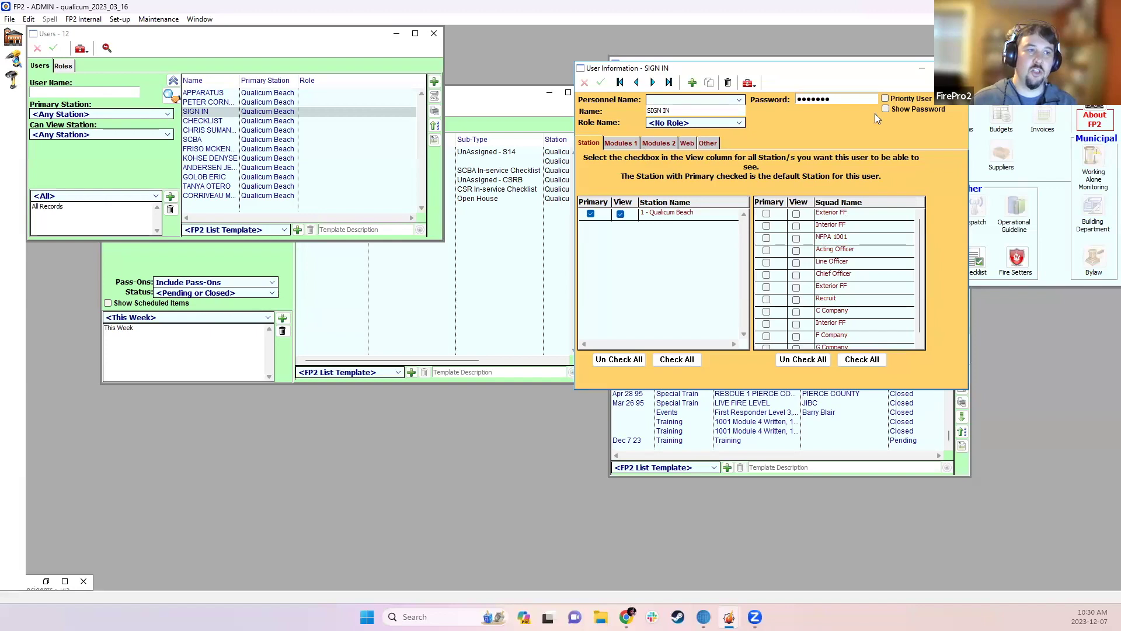
- Review SIGN IN's module and other permissions, then close the user details
{"action": "left_click", "coordinate": [609, 144]}
{"action": "left_click", "coordinate": [665, 141]}
{"action": "left_click", "coordinate": [626, 144]}
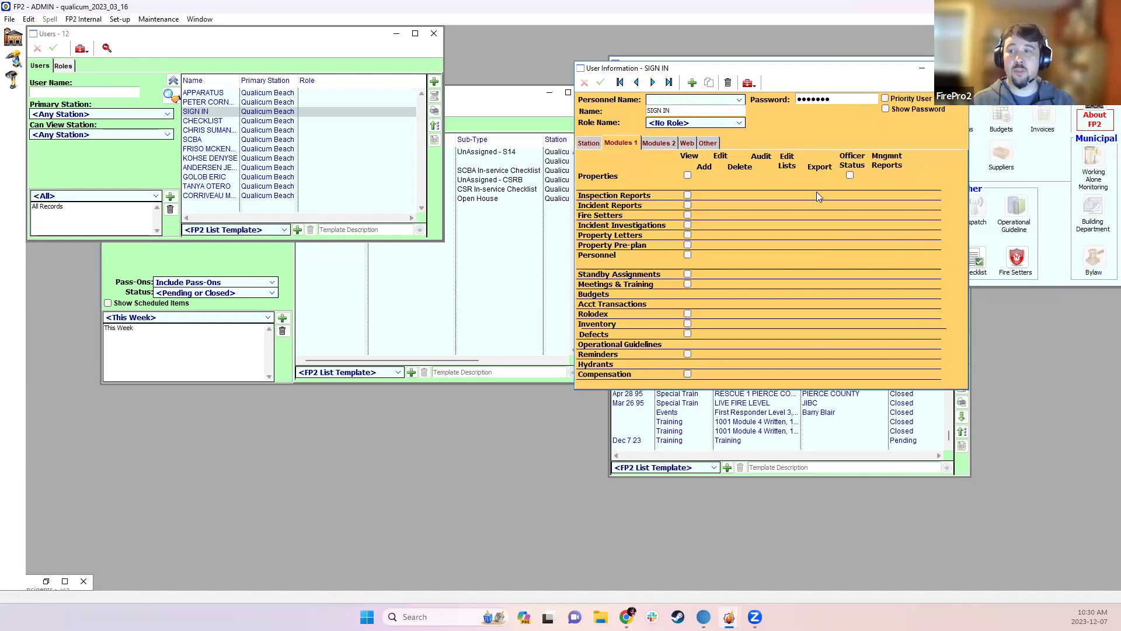
{"action": "left_click", "coordinate": [708, 143]}
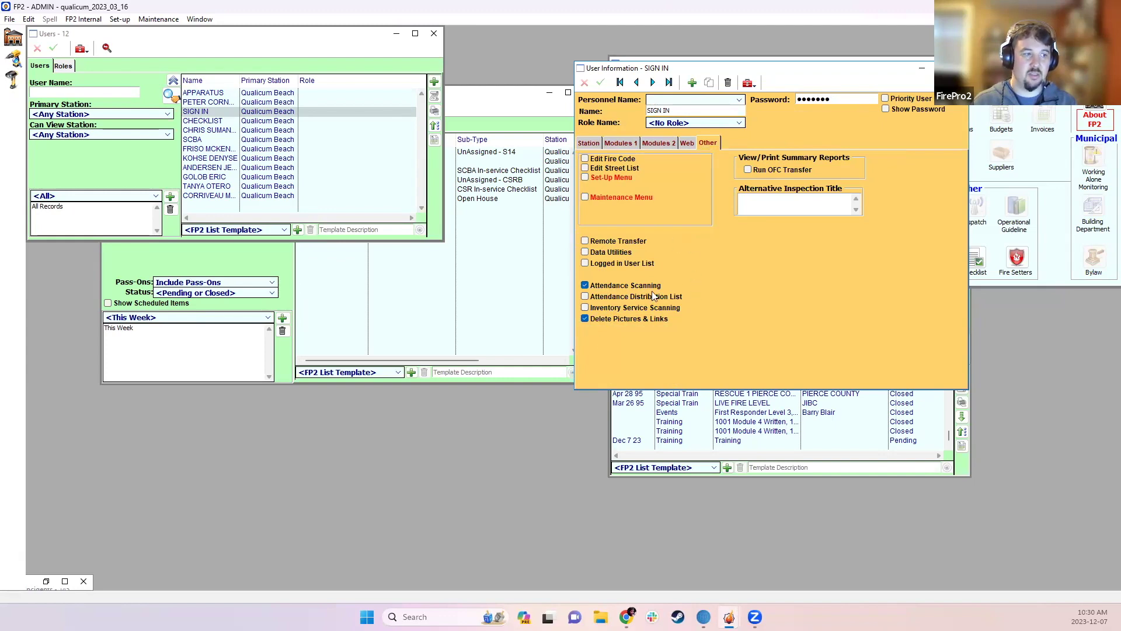
{"action": "key", "text": "Escape"}
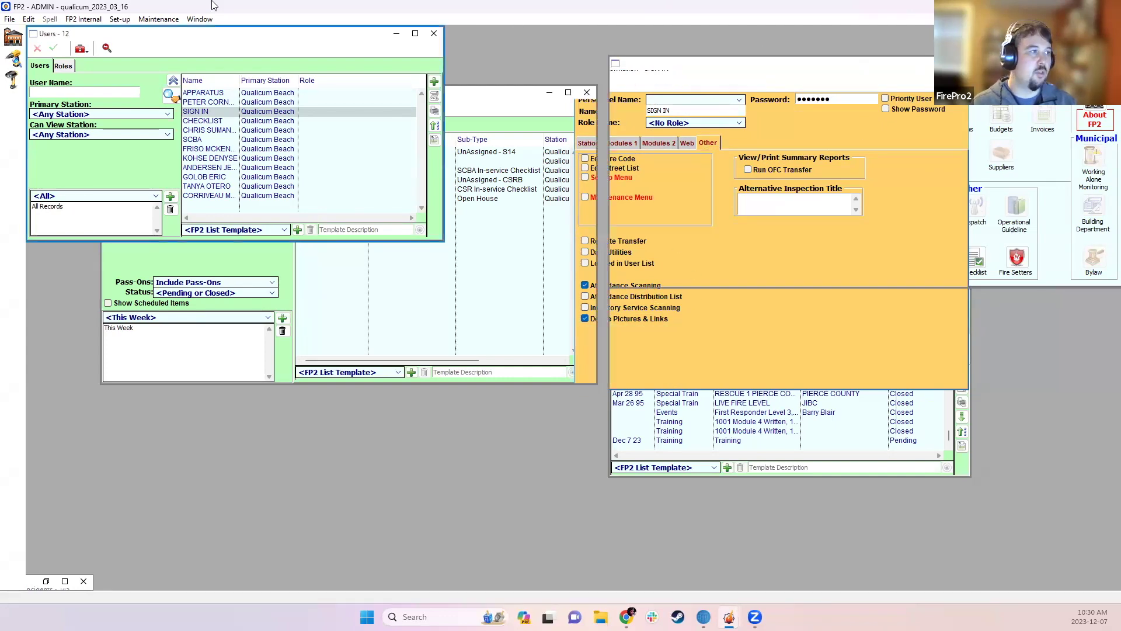
{"action": "left_click", "coordinate": [9, 18]}
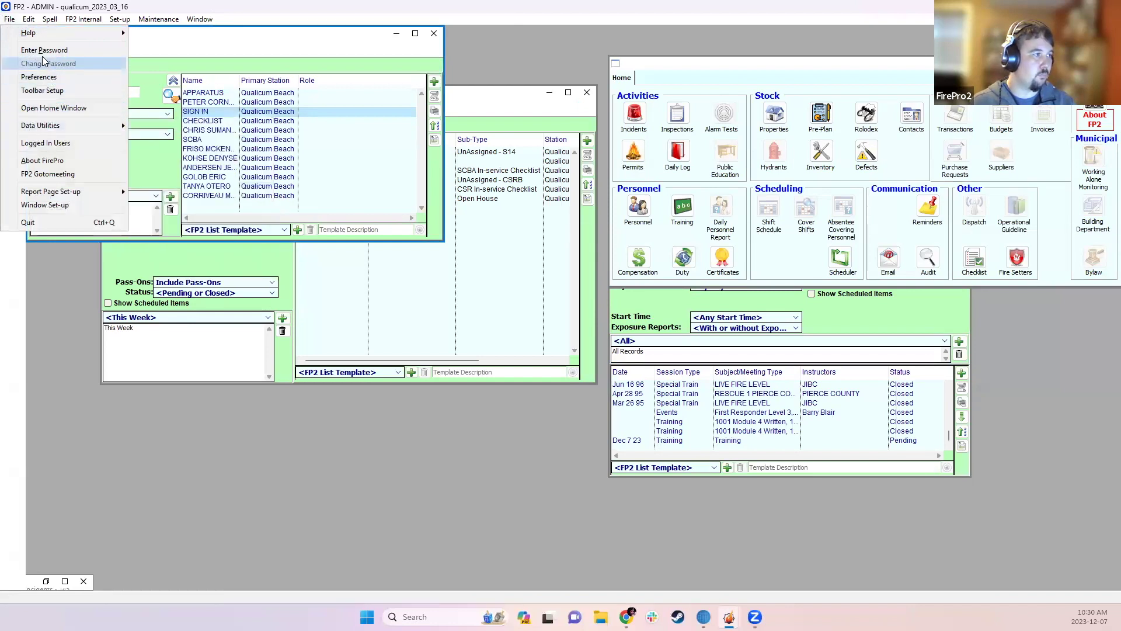
- Log in as the SIGN IN user via Enter Password
{"action": "left_click", "coordinate": [82, 51]}
{"action": "left_click", "coordinate": [588, 309]}
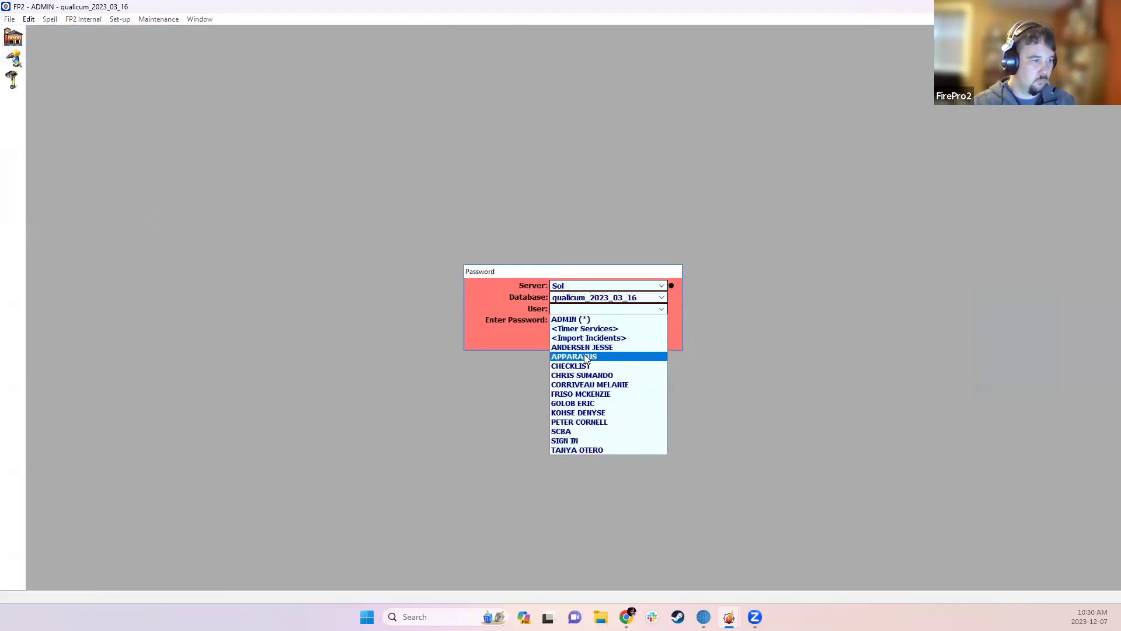
{"action": "left_click", "coordinate": [565, 440]}
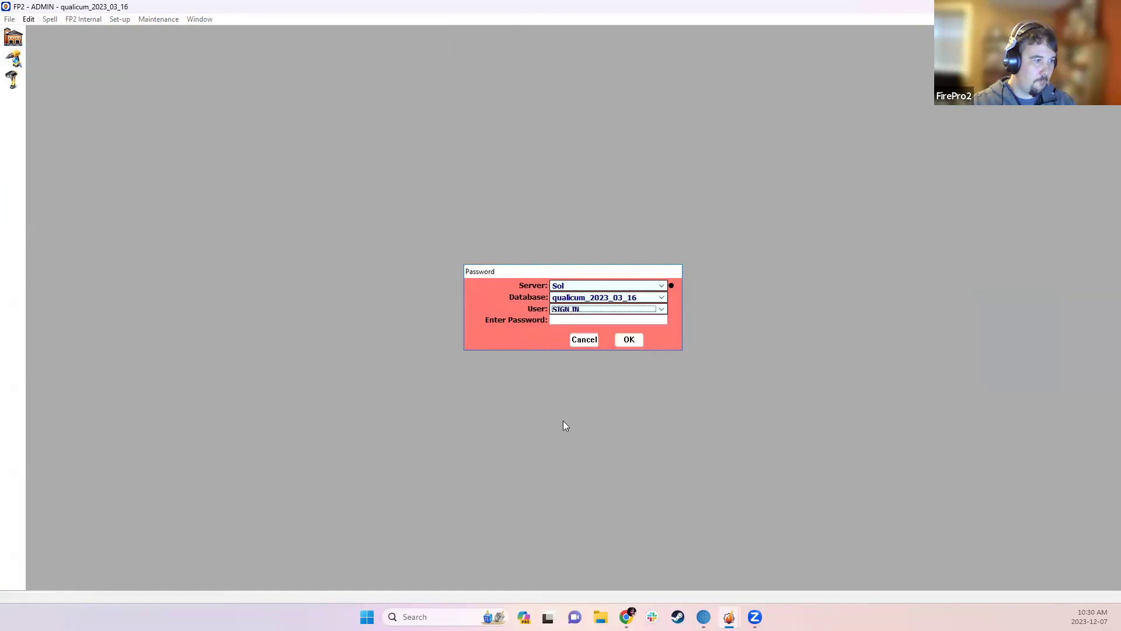
{"action": "left_click", "coordinate": [627, 341]}
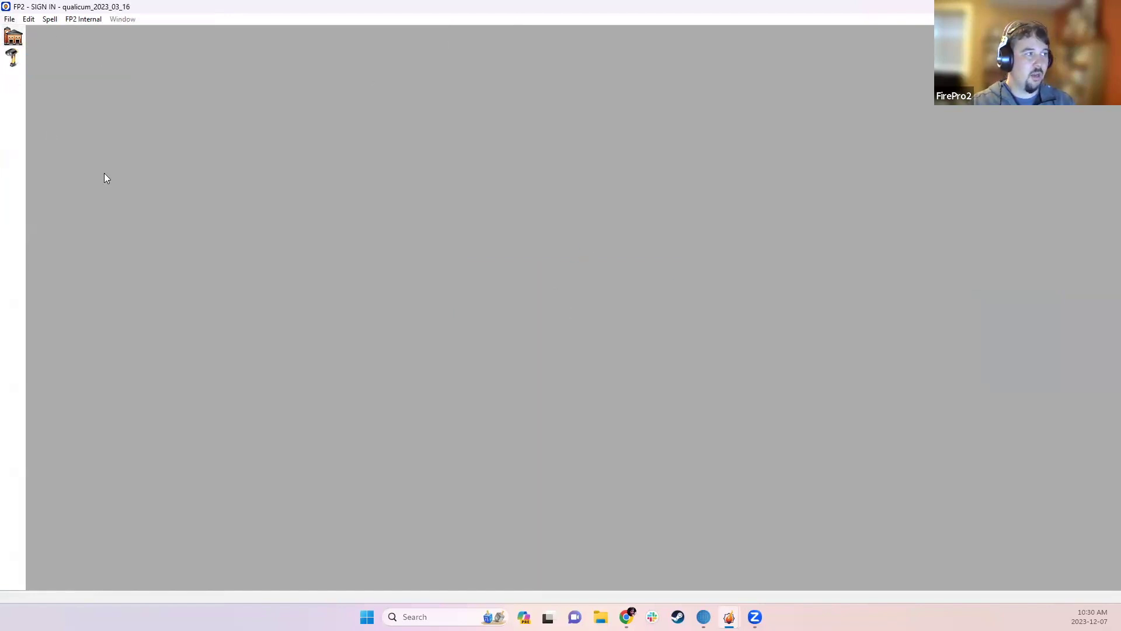
- Tick Attendance Scanner on Startup in Preferences and save it
{"action": "left_click", "coordinate": [10, 19]}
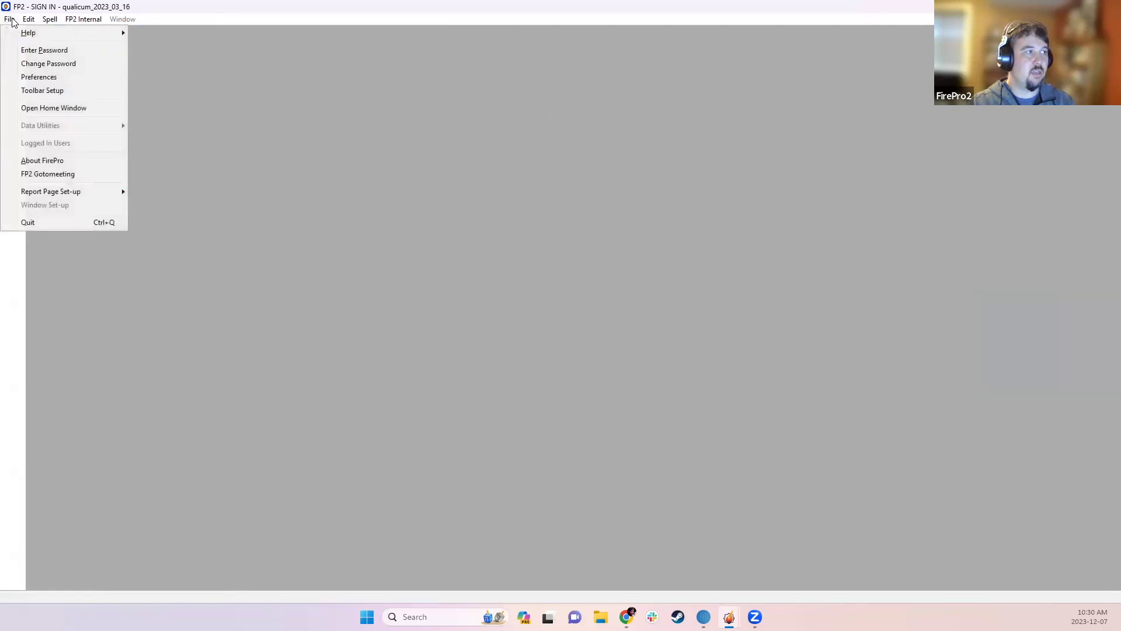
{"action": "left_click", "coordinate": [72, 80]}
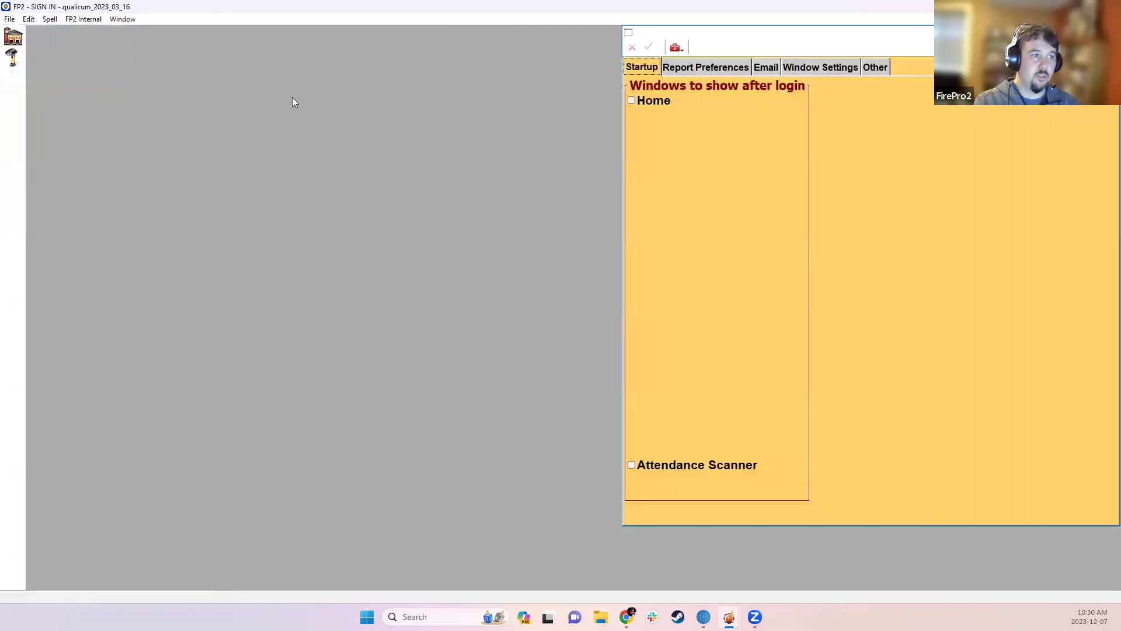
{"action": "left_click", "coordinate": [654, 462]}
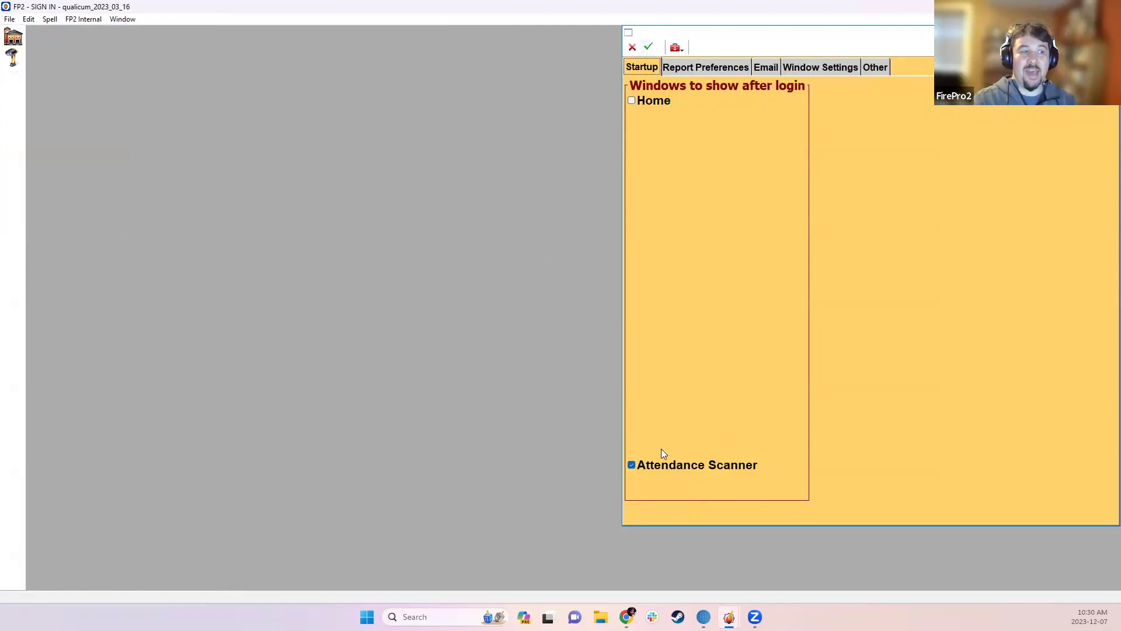
{"action": "left_click", "coordinate": [650, 47]}
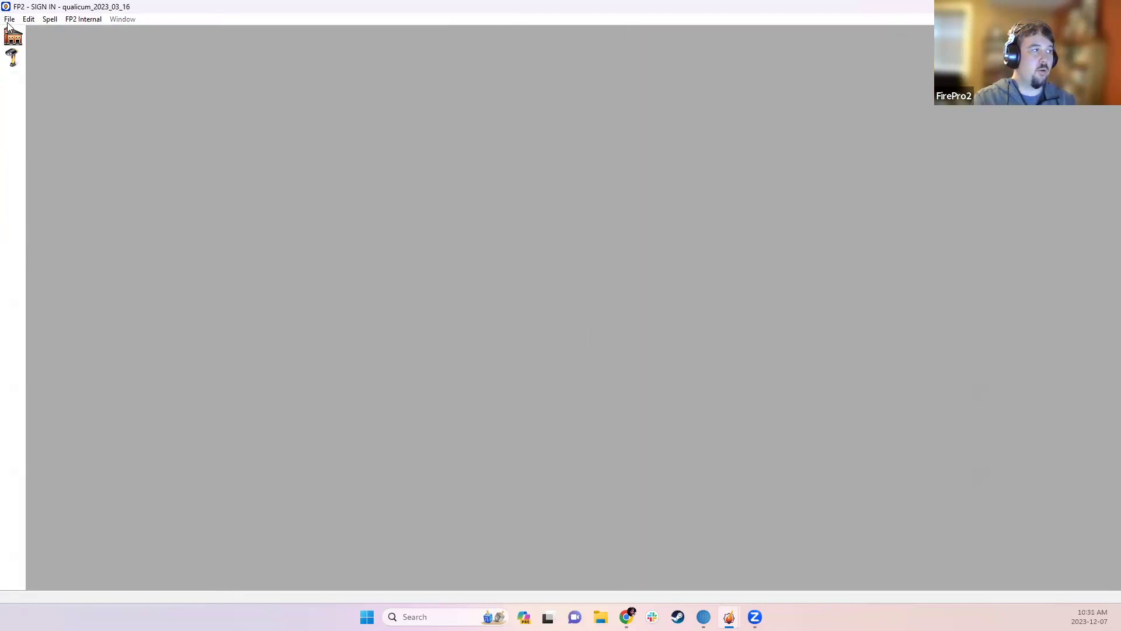
{"action": "left_click", "coordinate": [9, 20]}
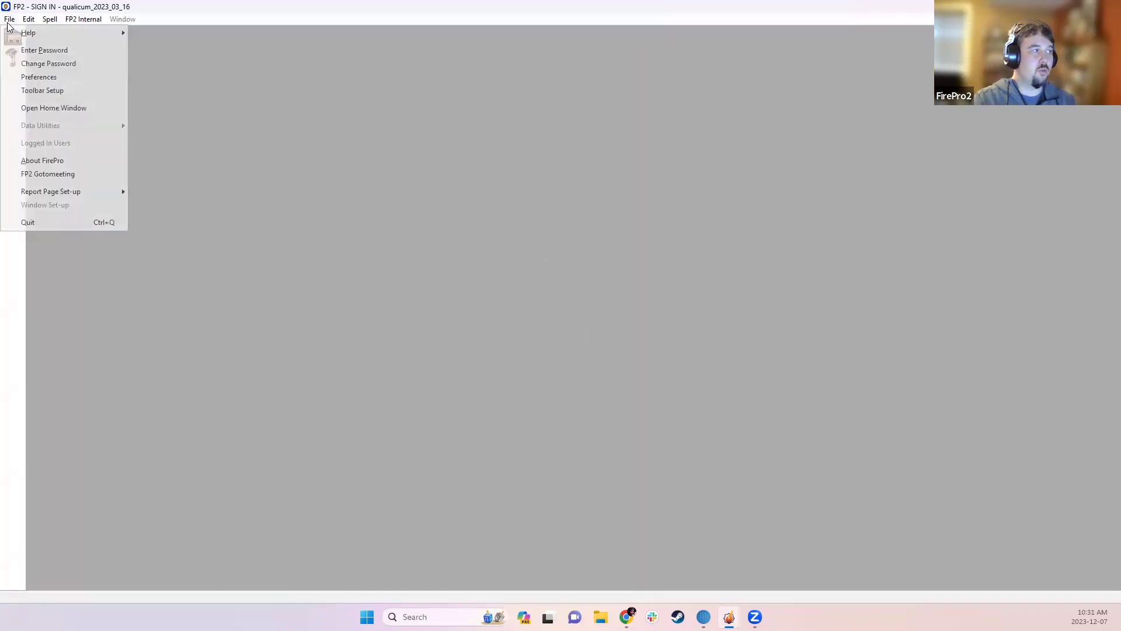
- Log in again as SIGN IN and move the Personnel Incident/Training Scanning window up-left
{"action": "left_click", "coordinate": [32, 50]}
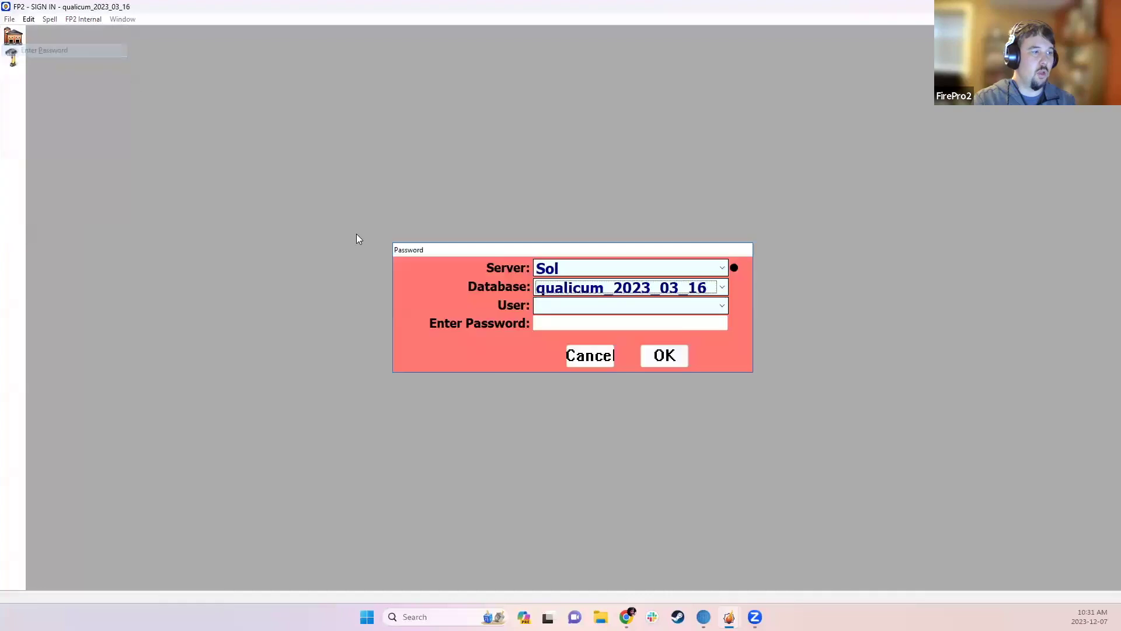
{"action": "left_click", "coordinate": [553, 302]}
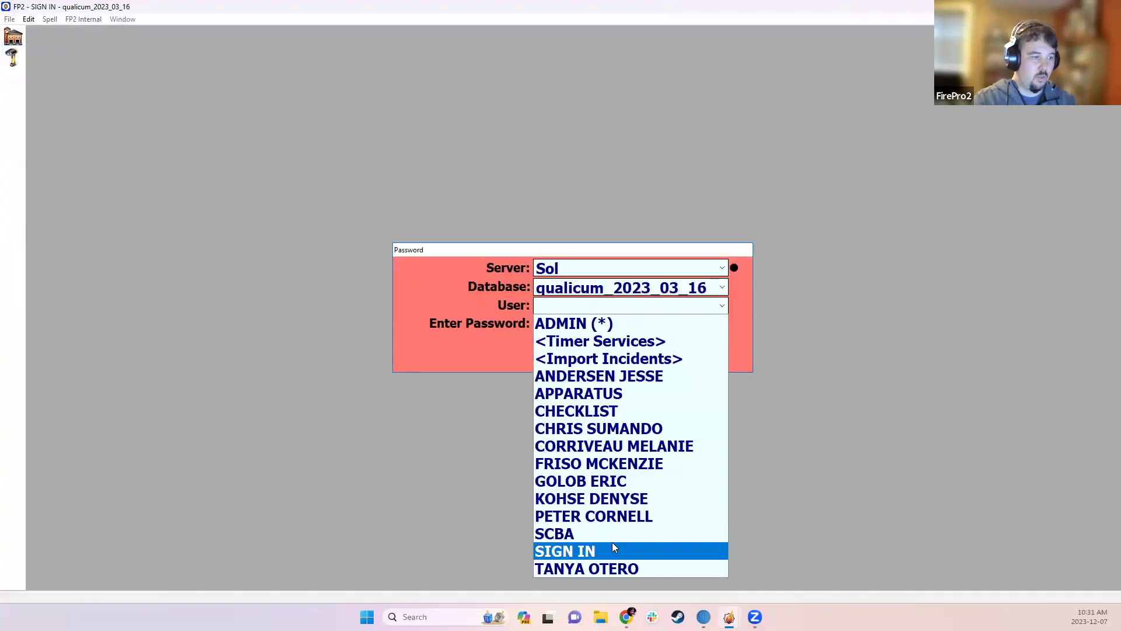
{"action": "left_click", "coordinate": [611, 549]}
{"action": "left_click", "coordinate": [664, 355]}
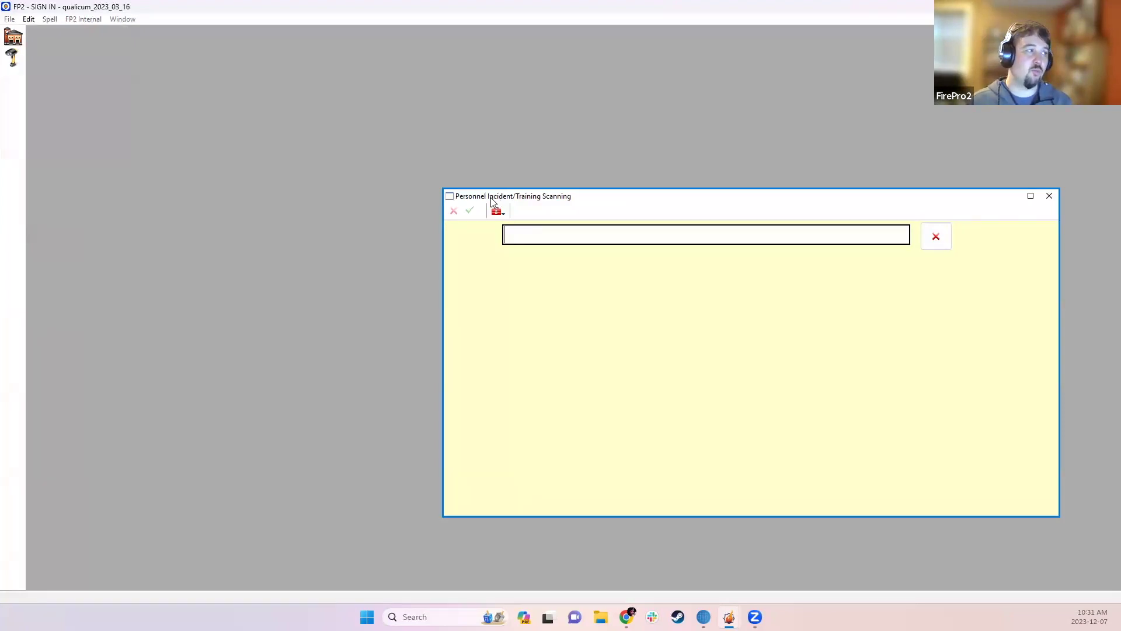
{"action": "left_click_drag", "start_coordinate": [491, 201], "coordinate": [192, 91]}
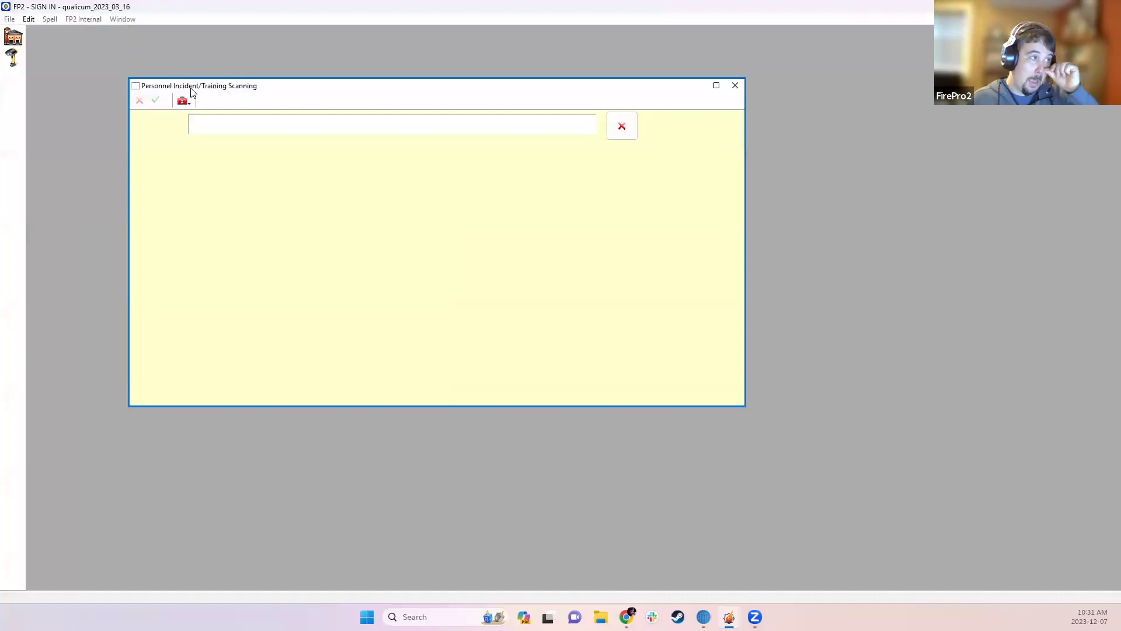